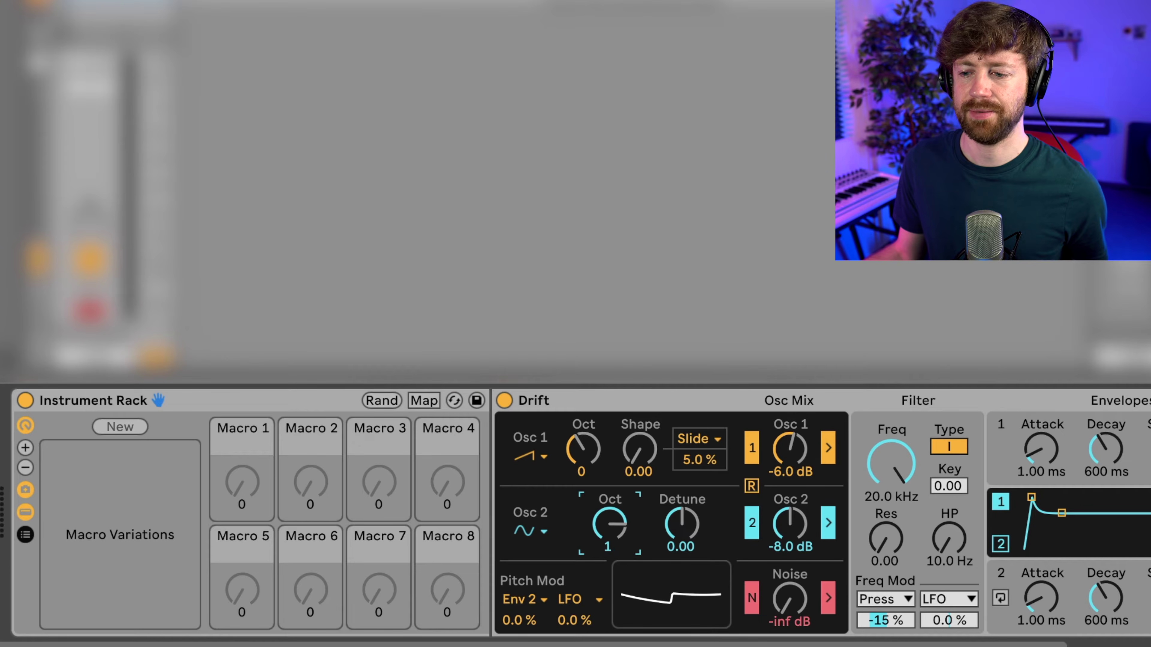
- Set oscillator 2's detune to 3.94 and switch oscillator 2 off in the oscillator mix
{"action": "left_click_drag", "start_coordinate": [684, 540], "coordinate": [684, 505]}
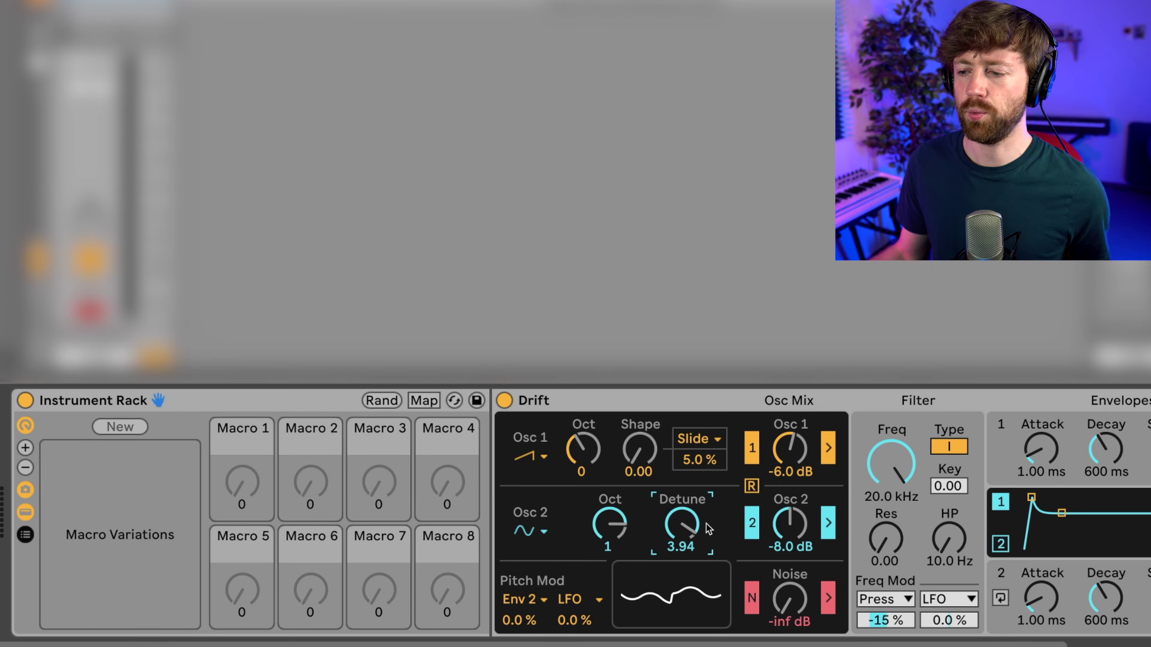
{"action": "left_click", "coordinate": [748, 525]}
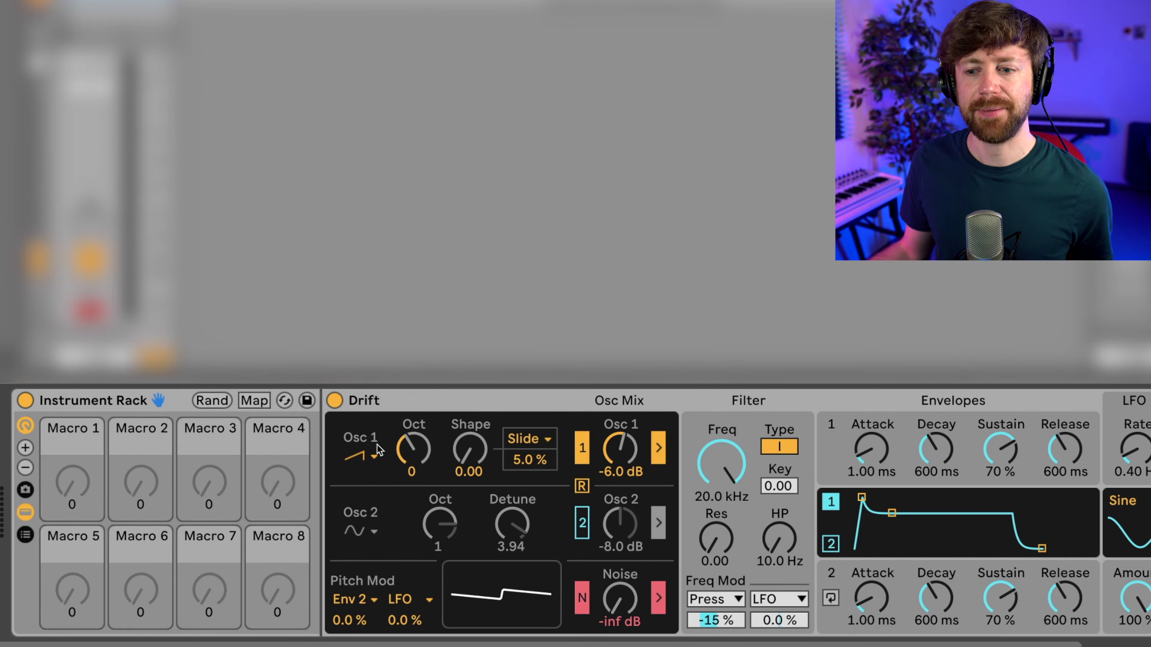
- Keep the sawtooth waveform on oscillator 1 and map its waveform selector to Macro 1
{"action": "left_click", "coordinate": [375, 459]}
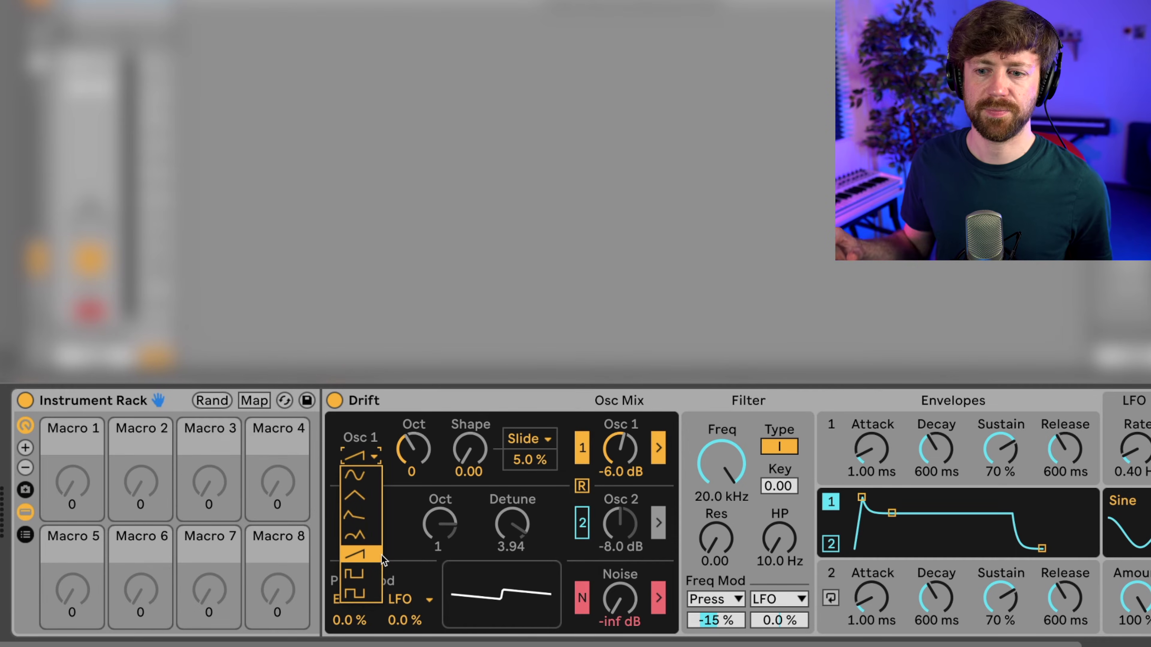
{"action": "left_click", "coordinate": [364, 558]}
{"action": "right_click", "coordinate": [368, 453]}
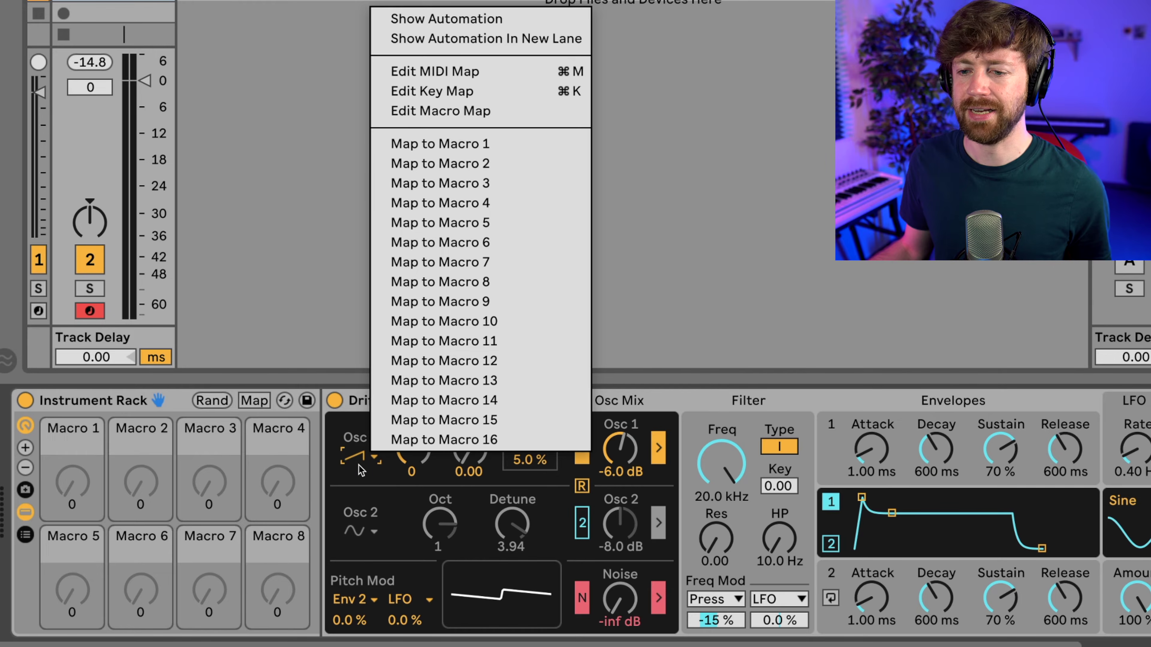
{"action": "right_click", "coordinate": [360, 462]}
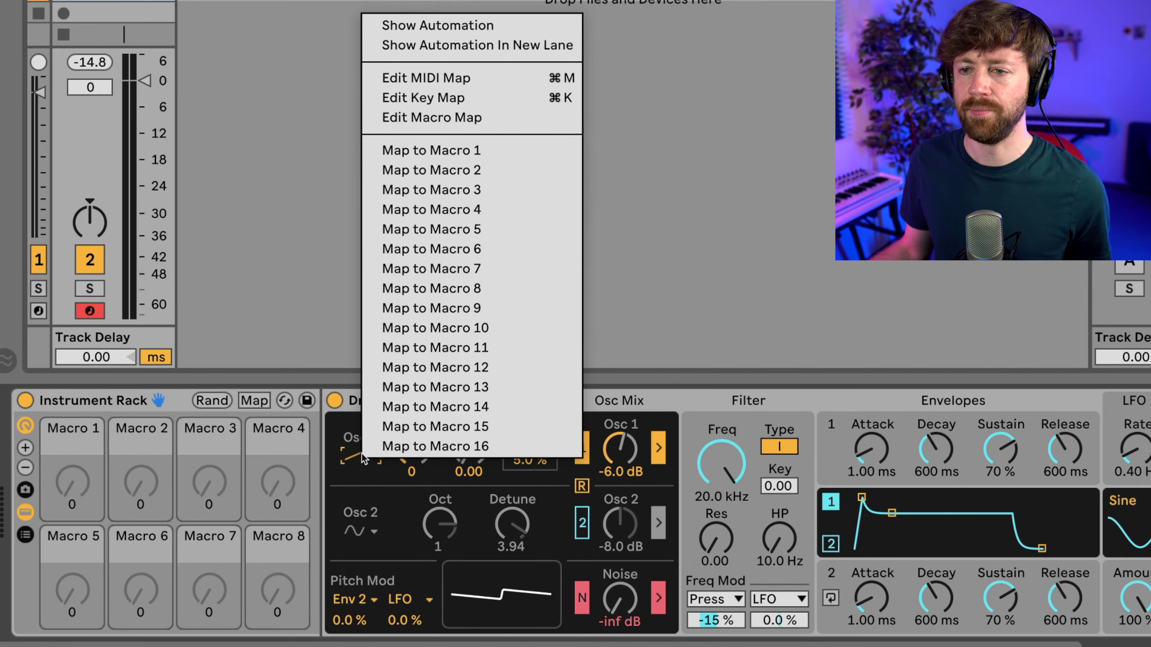
{"action": "left_click", "coordinate": [409, 151]}
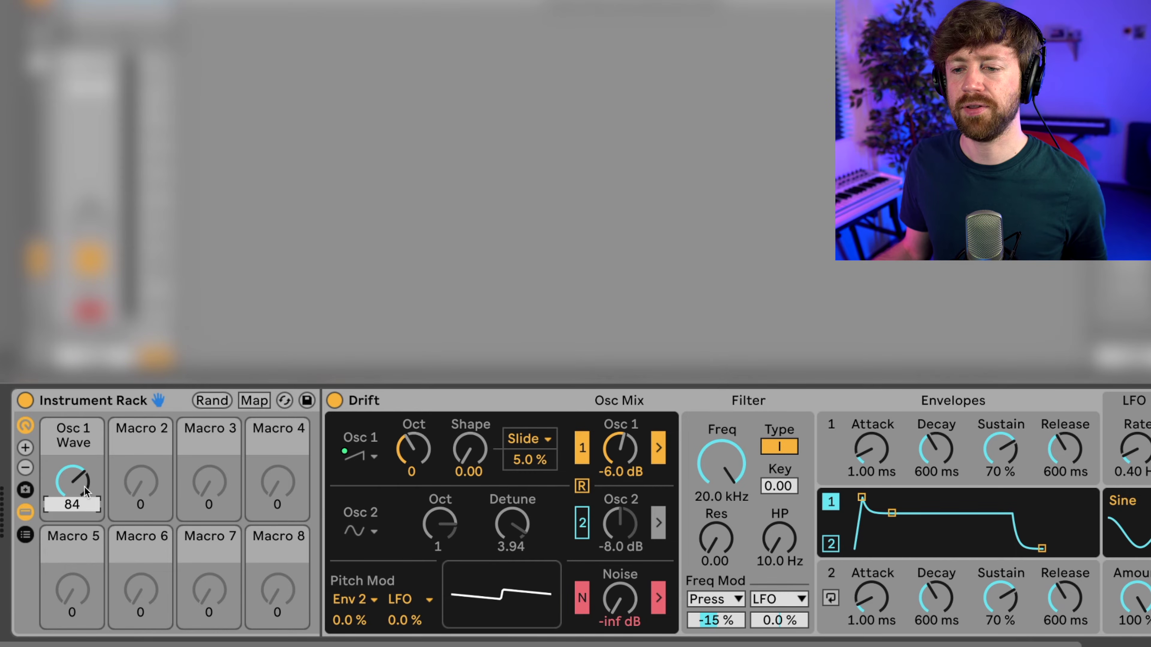
- Sweep the Osc 1 Wave macro through the waveforms, return it to 0 for a sine, and leave oscillator 1's shape at 0.00
{"action": "left_click_drag", "start_coordinate": [81, 486], "coordinate": [80, 564]}
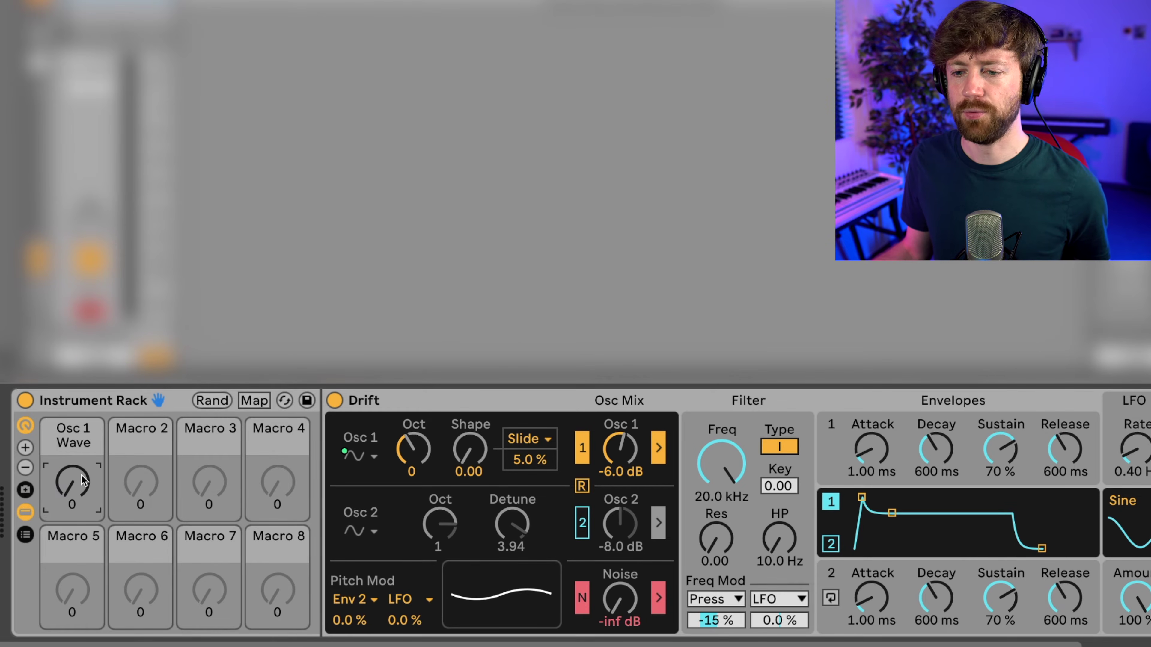
{"action": "mouse_move", "coordinate": [76, 489]}
{"action": "left_mouse_down"}
{"action": "mouse_move", "coordinate": [76, 476]}
{"action": "mouse_move", "coordinate": [76, 490]}
{"action": "left_mouse_up"}
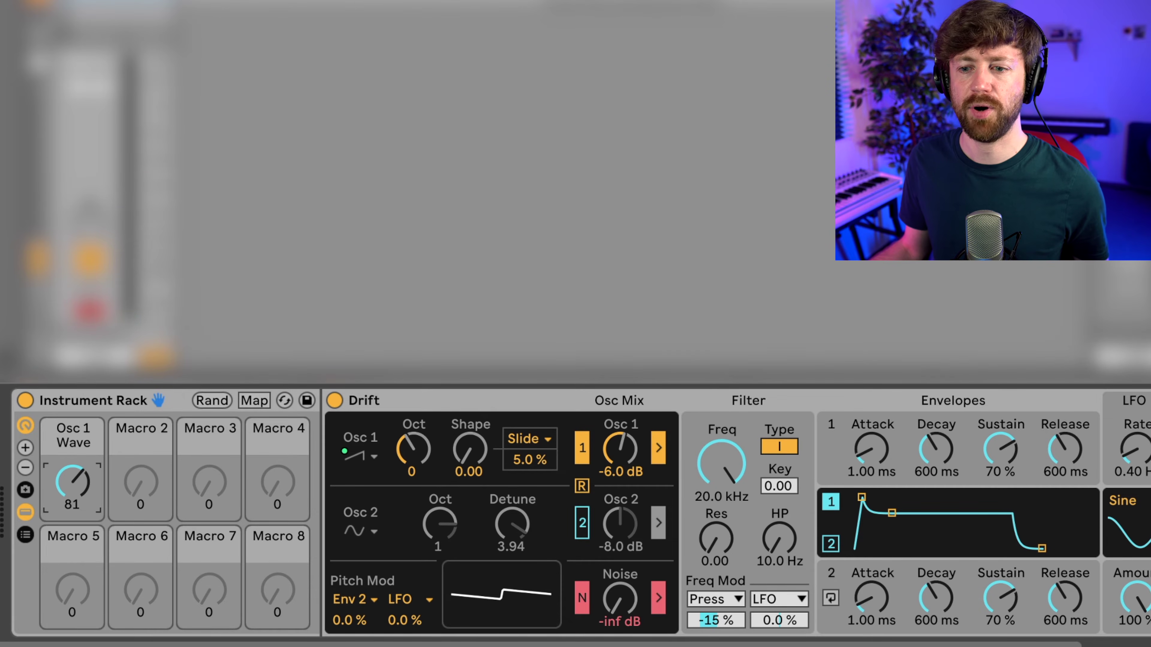
{"action": "left_click_drag", "start_coordinate": [75, 490], "coordinate": [76, 476]}
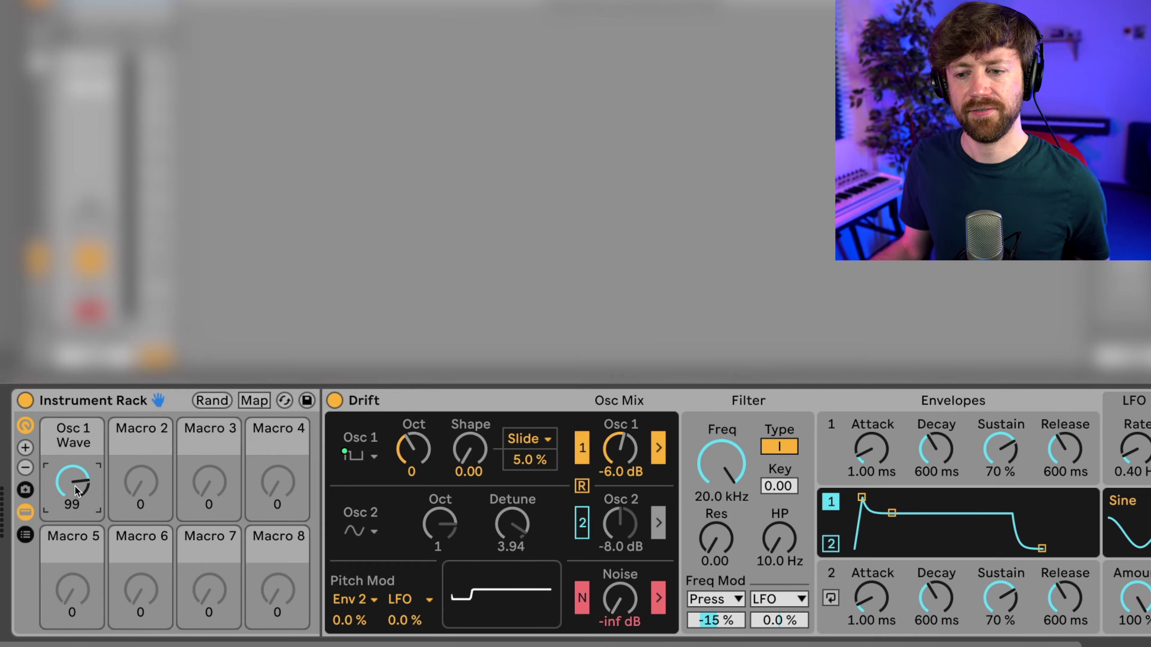
{"action": "left_click_drag", "start_coordinate": [78, 490], "coordinate": [78, 474]}
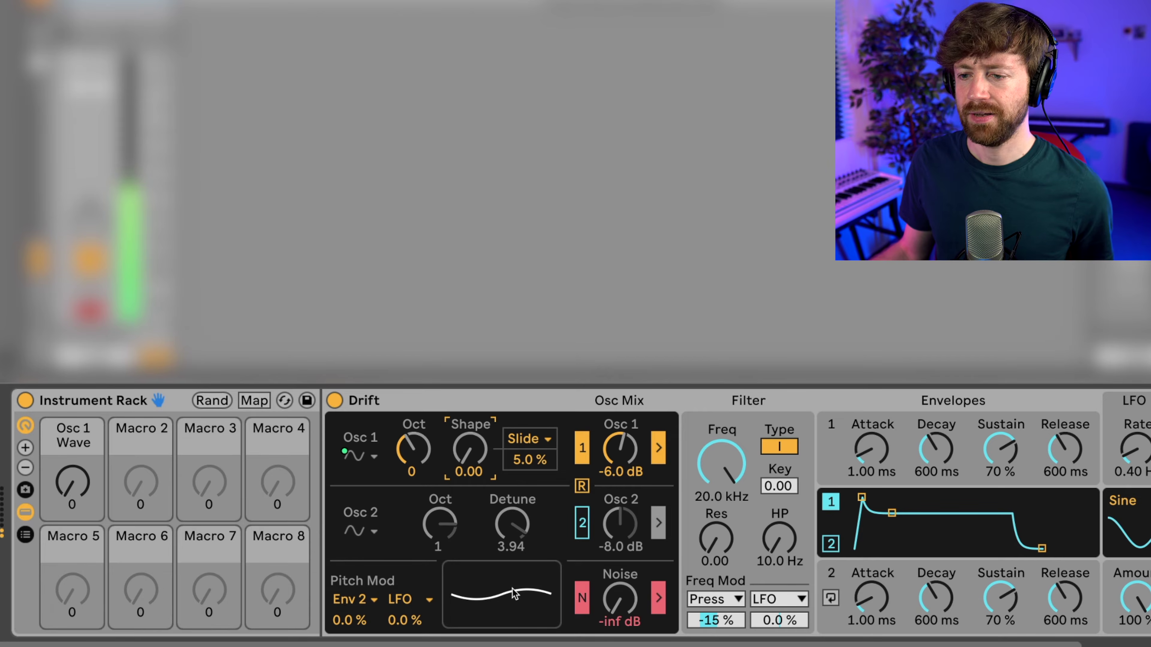
{"action": "left_click_drag", "start_coordinate": [463, 457], "coordinate": [455, 552]}
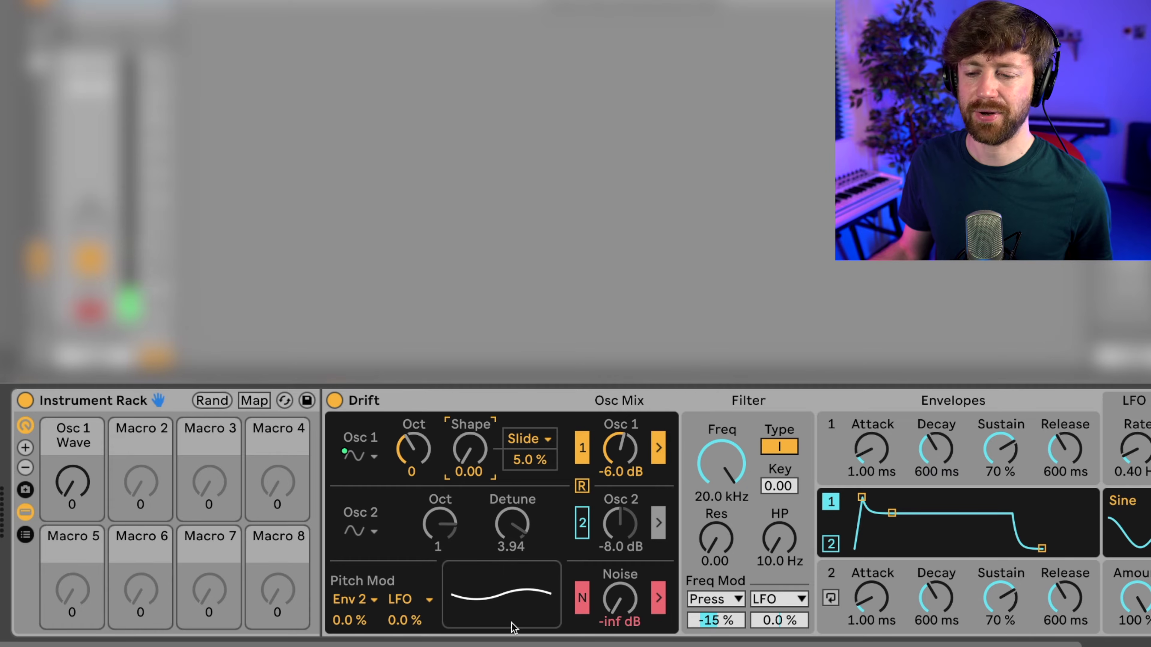
- Map oscillator 1's shape to Macro 2, oscillator 1's gain to Macro 3 and the noise gain to Macro 4
{"action": "right_click", "coordinate": [469, 460]}
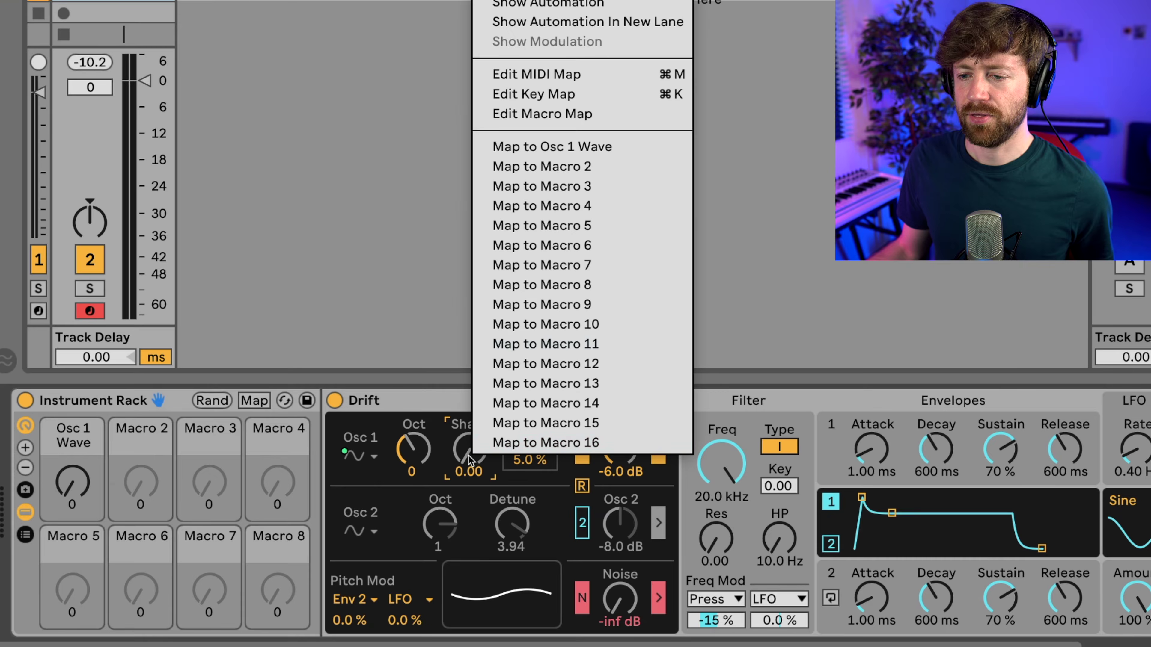
{"action": "left_click", "coordinate": [559, 169]}
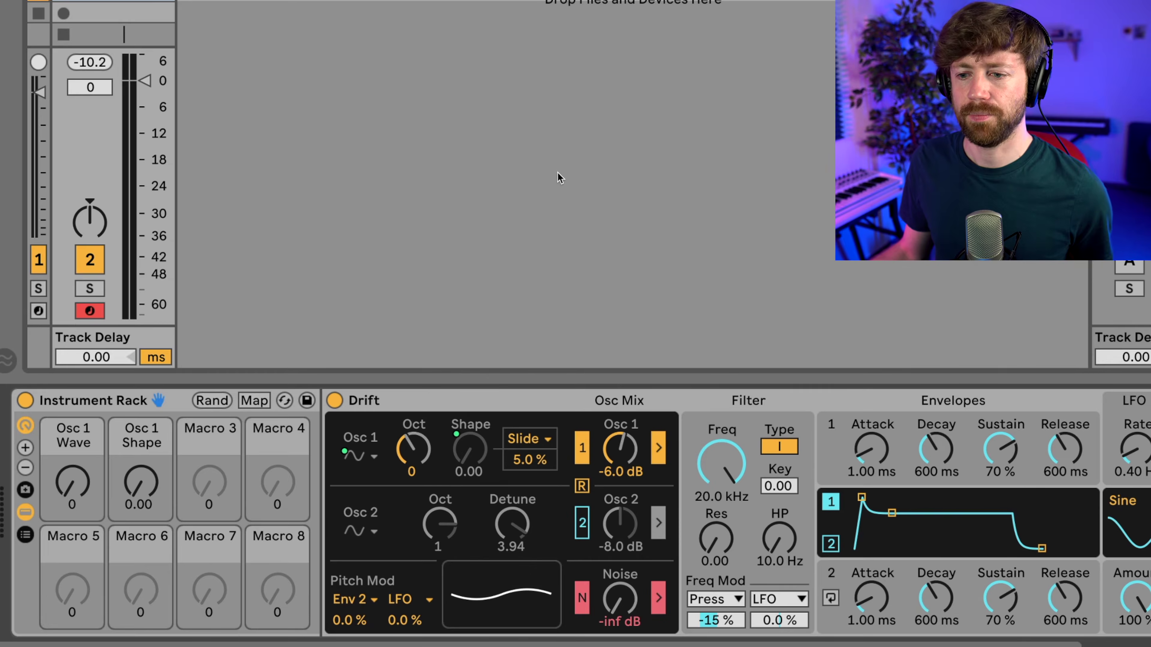
{"action": "right_click", "coordinate": [633, 453]}
{"action": "left_click", "coordinate": [684, 180]}
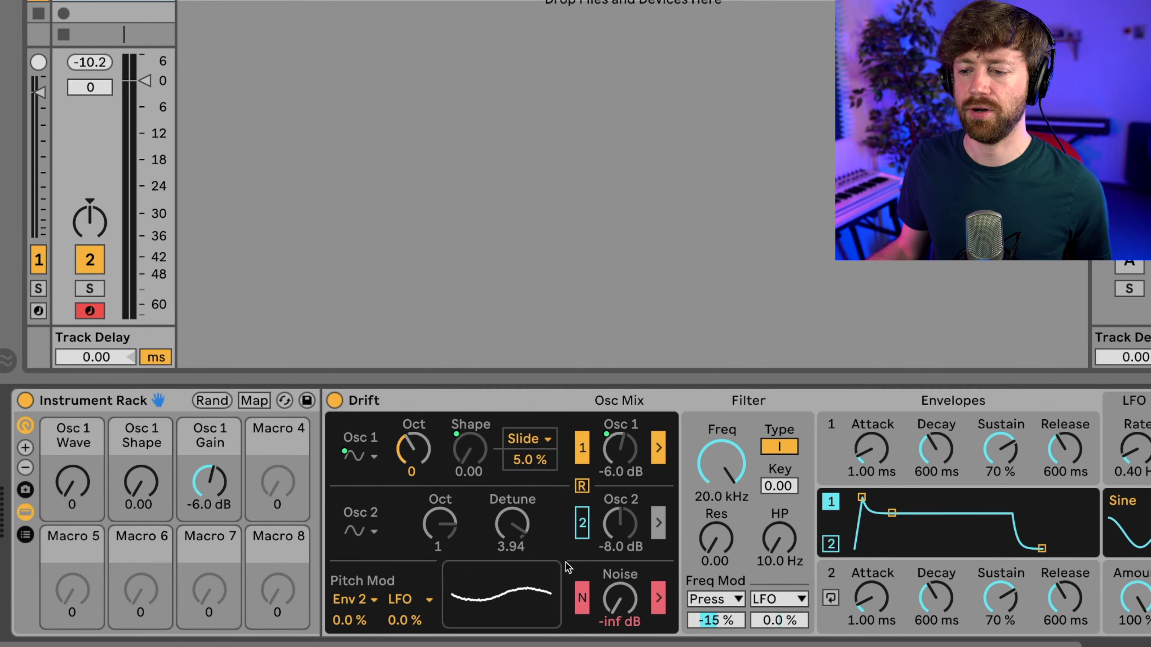
{"action": "right_click", "coordinate": [632, 597]}
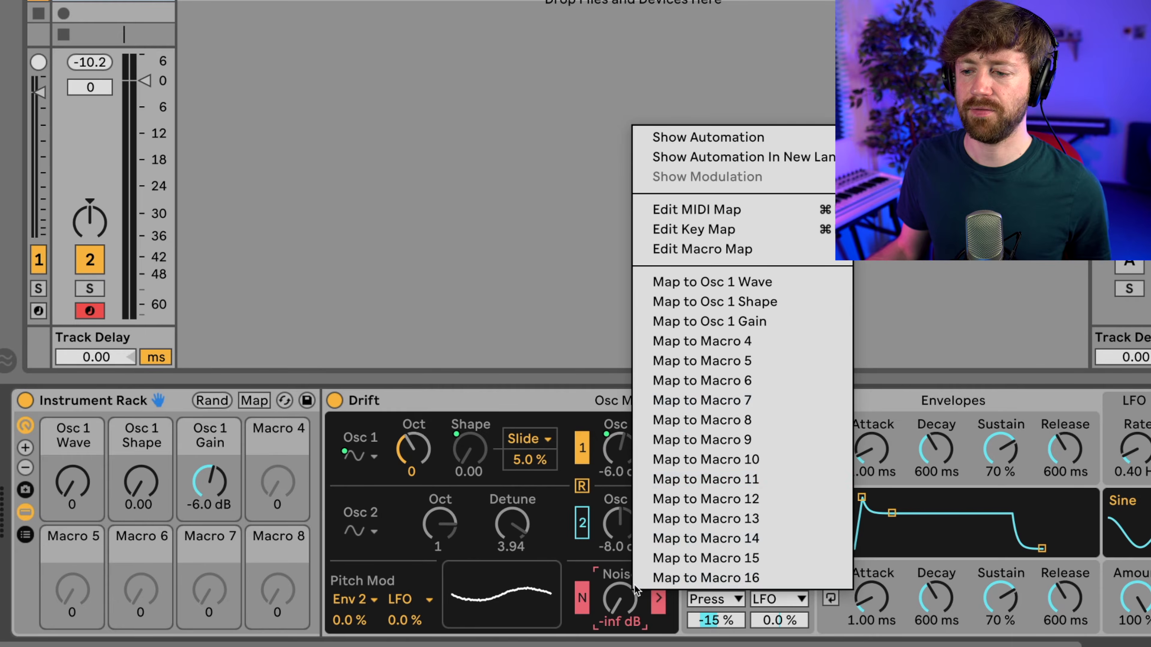
{"action": "left_click", "coordinate": [711, 344]}
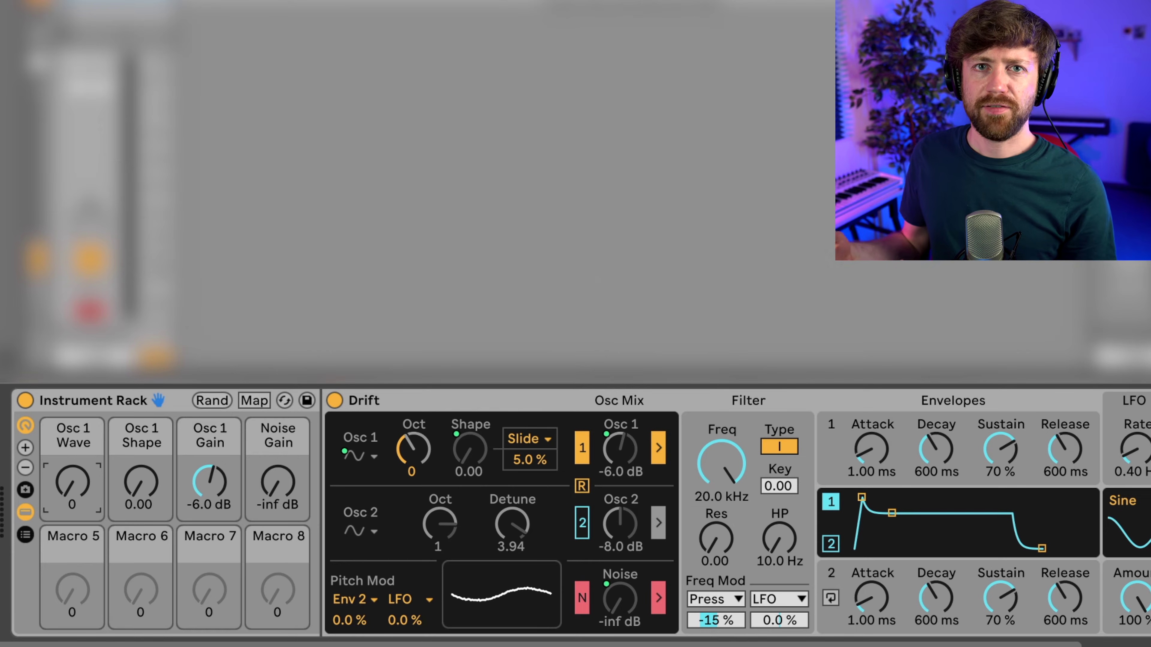
- Colour the Osc 1 Wave, Osc 1 Shape, Osc 1 Gain and Noise Gain macros the same dark teal blue
{"action": "left_click", "coordinate": [73, 483]}
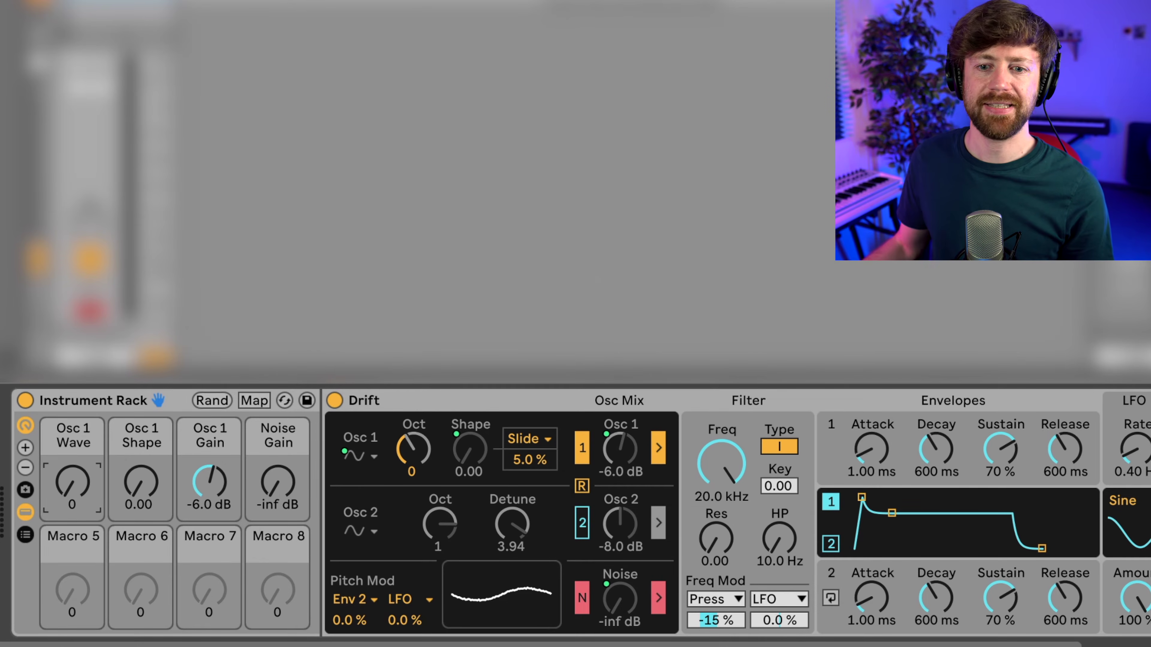
{"action": "right_click", "coordinate": [75, 447]}
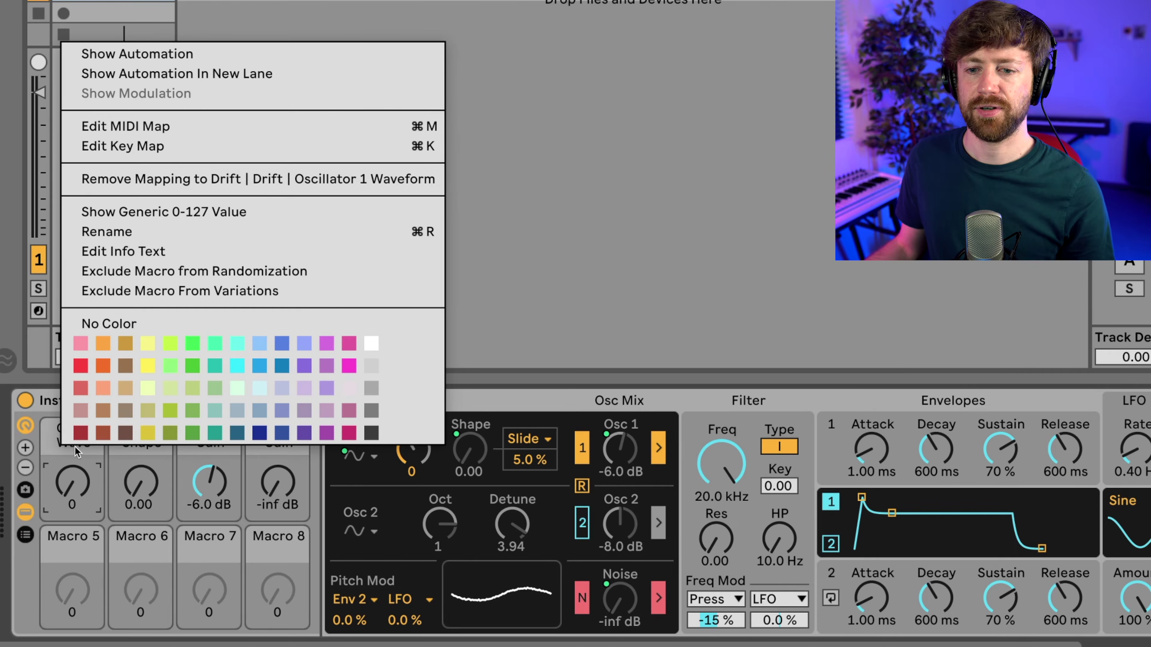
{"action": "left_click", "coordinate": [256, 436]}
{"action": "right_click", "coordinate": [160, 433]}
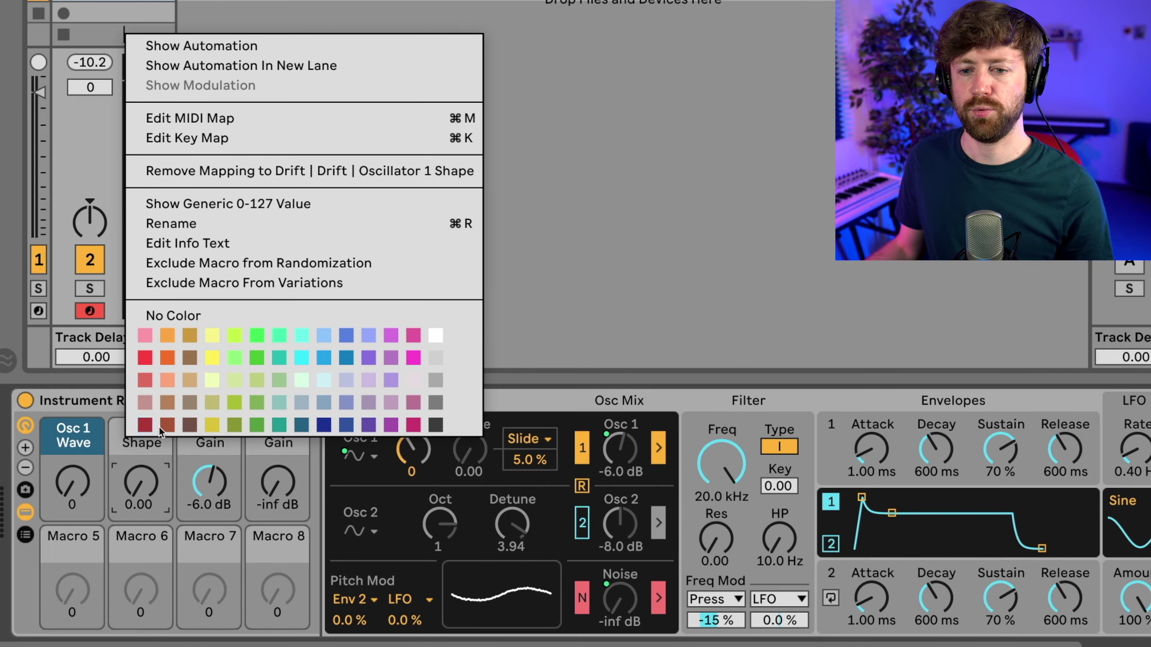
{"action": "left_click", "coordinate": [309, 431]}
{"action": "right_click", "coordinate": [205, 436]}
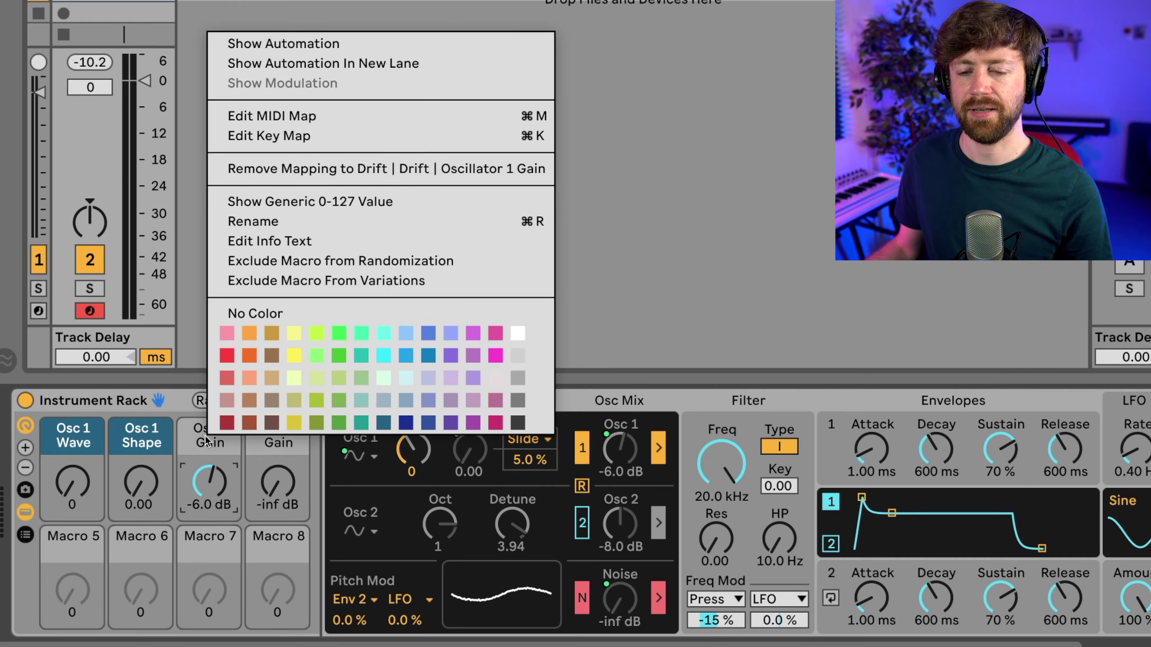
{"action": "left_click", "coordinate": [384, 425]}
{"action": "right_click", "coordinate": [263, 438]}
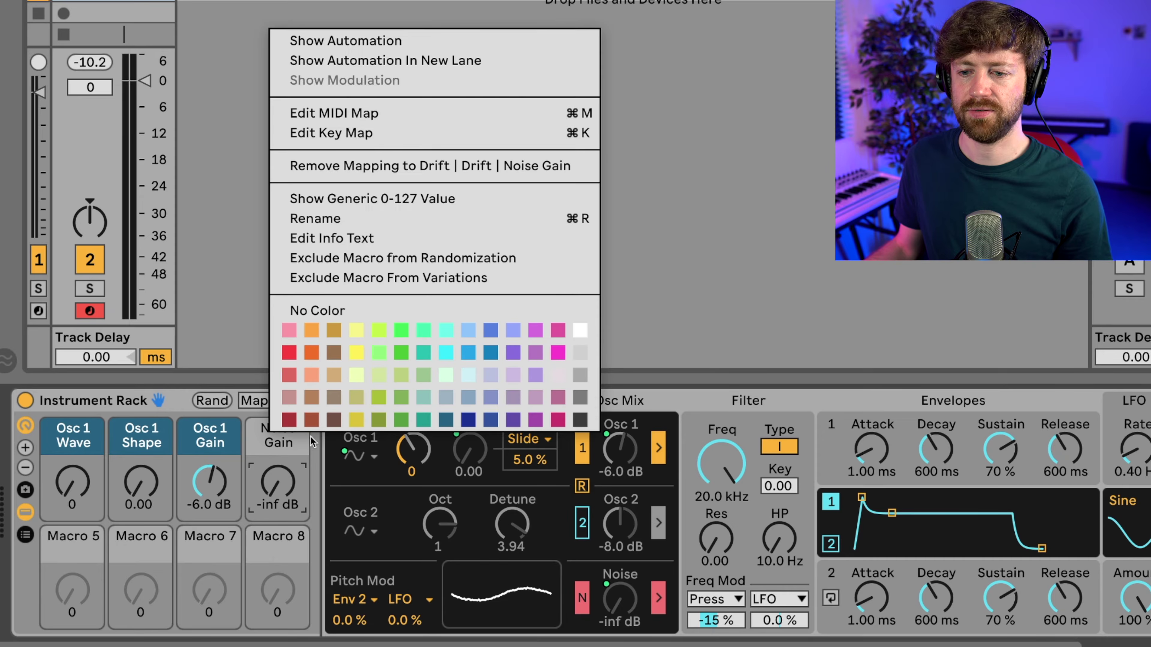
{"action": "left_click", "coordinate": [449, 421]}
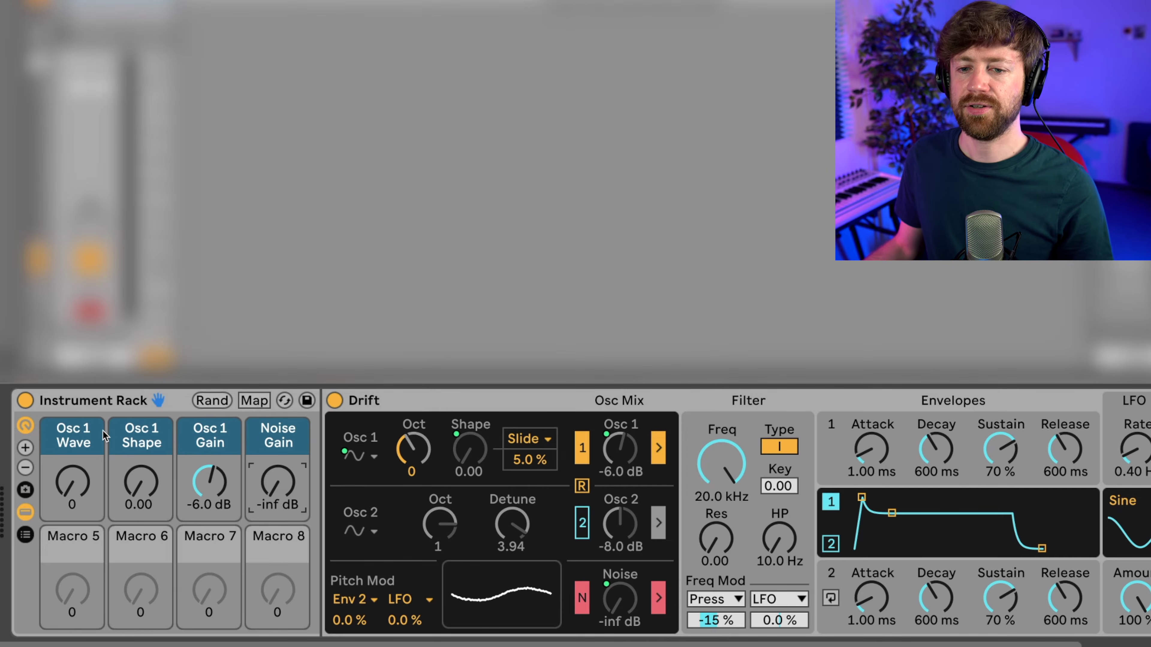
- Rename the Osc 1 Wave macro to WAVE and the Osc 1 Shape macro to SHAPE
{"action": "key", "text": "ctrl+r"}
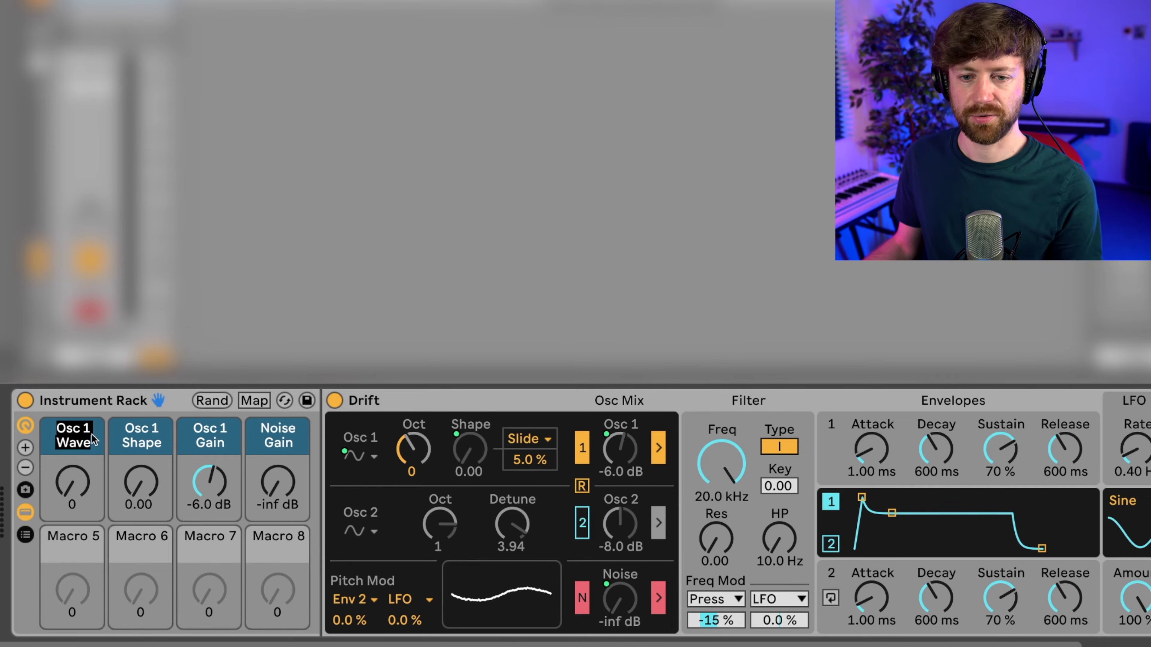
{"action": "type", "text": "WAVE"}
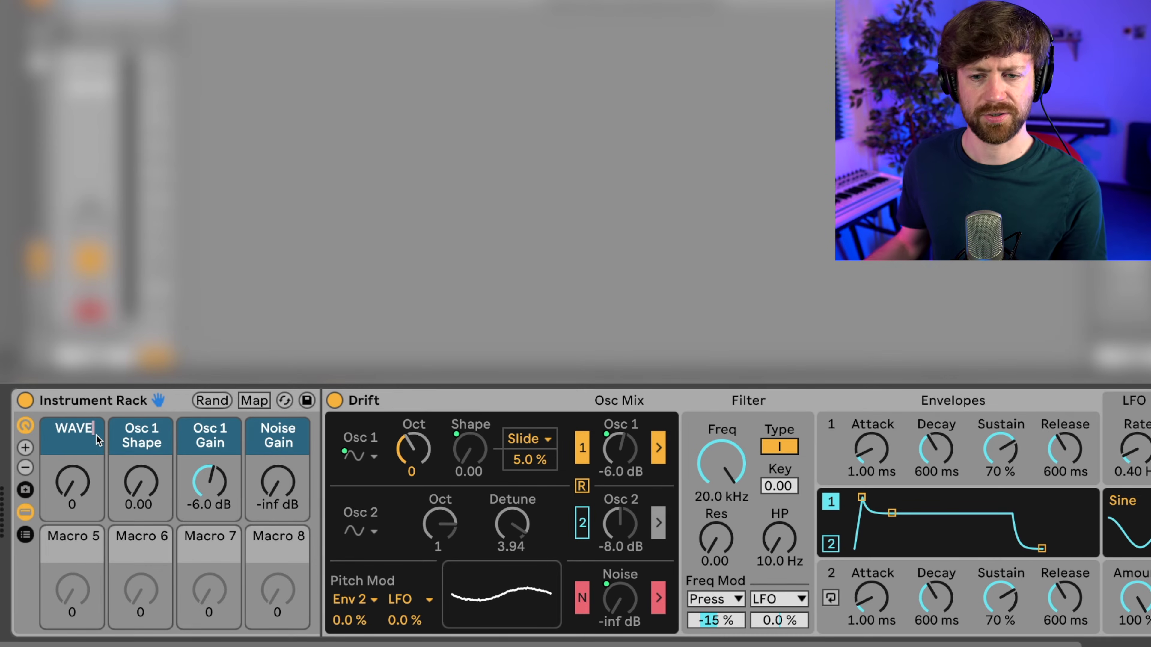
{"action": "left_click", "coordinate": [133, 444]}
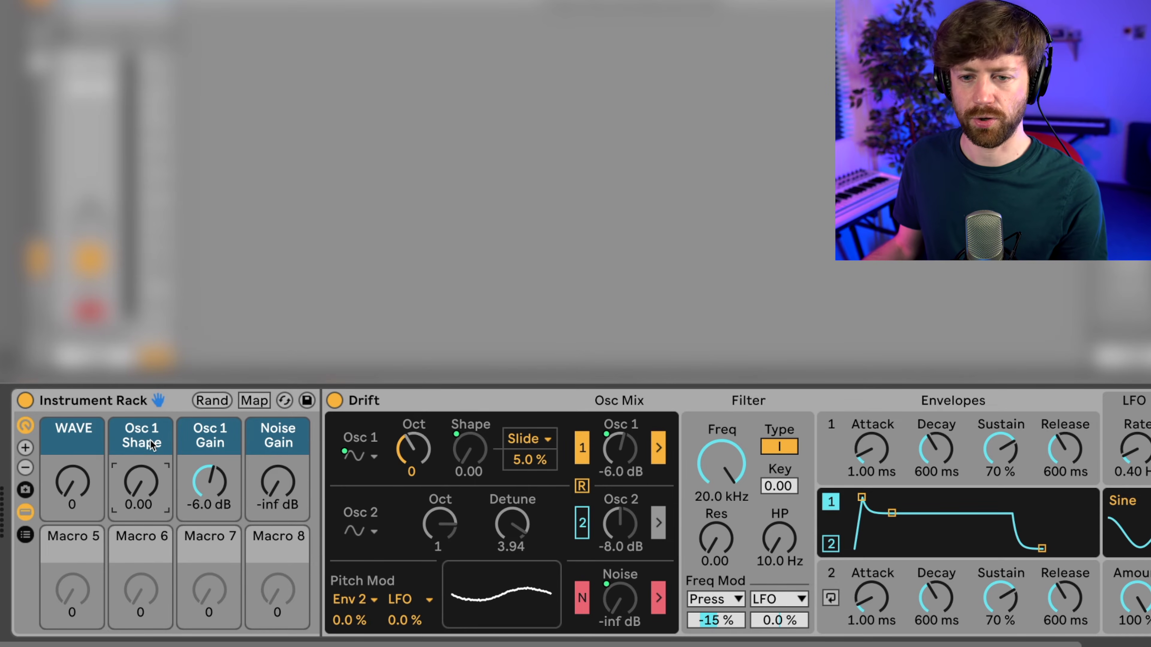
{"action": "key", "text": "super+r"}
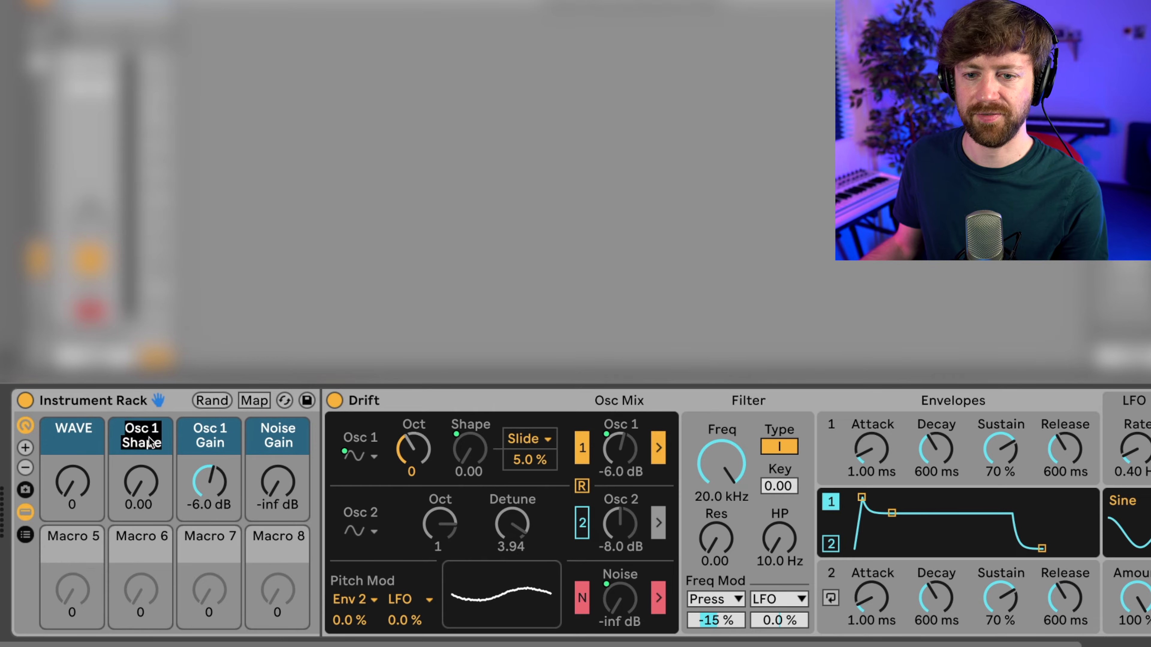
{"action": "type", "text": "SHAPE"}
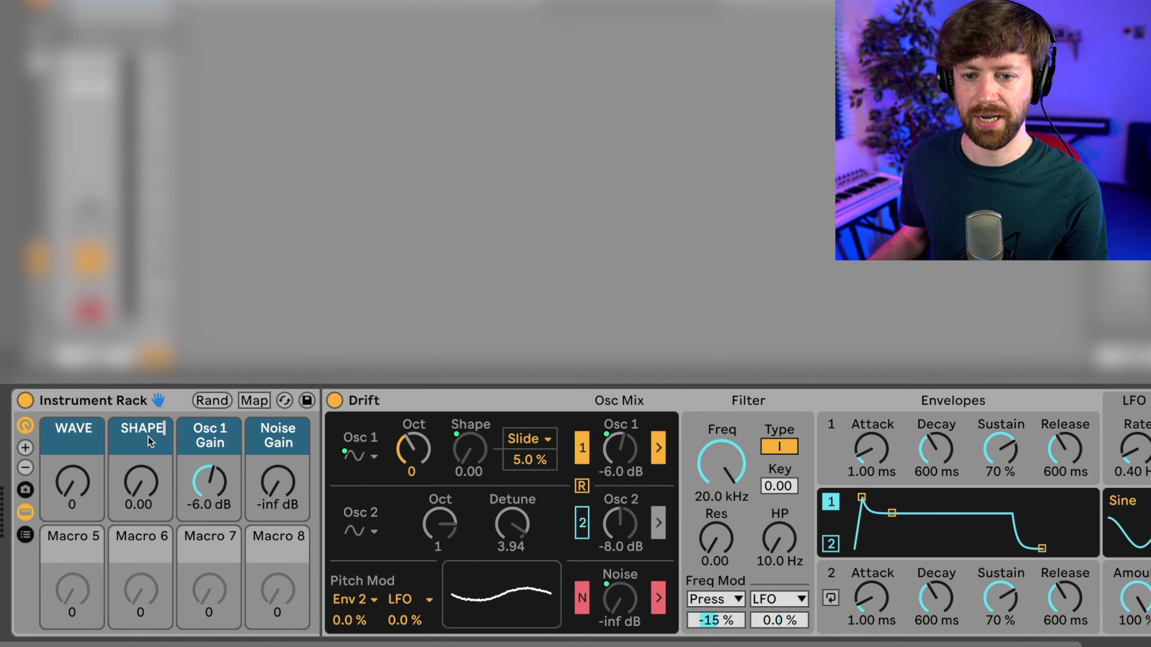
- Rename the Osc 1 Gain macro to OSC VOL and the Noise Gain macro to NOISE VOL
{"action": "left_click", "coordinate": [225, 441]}
{"action": "key", "text": "super+r"}
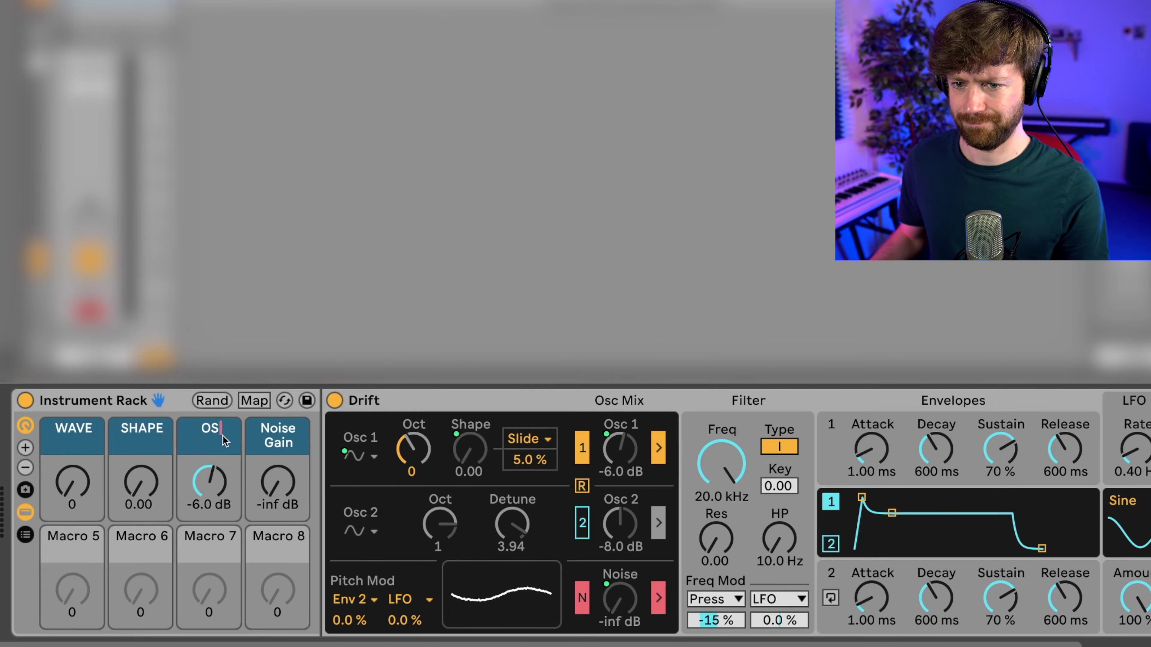
{"action": "type", "text": "OSC VOO"}
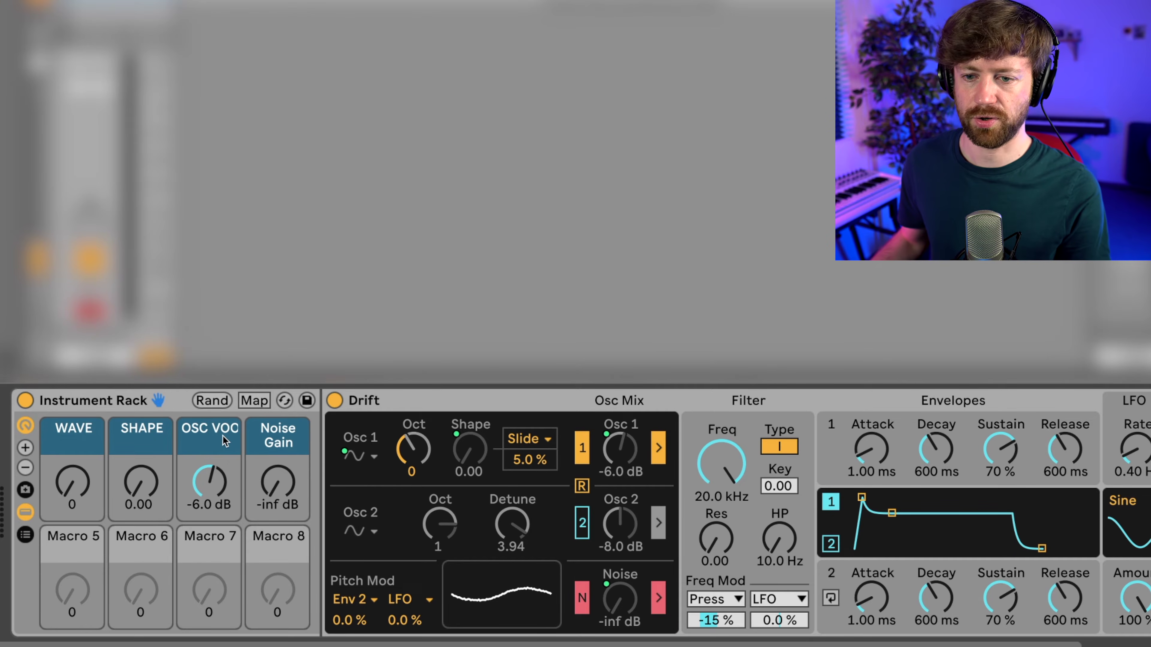
{"action": "key", "text": "BackSpace"}
{"action": "type", "text": "L"}
{"action": "left_click", "coordinate": [273, 433]}
{"action": "key", "text": "super+r"}
{"action": "type", "text": "NOISE VOL"}
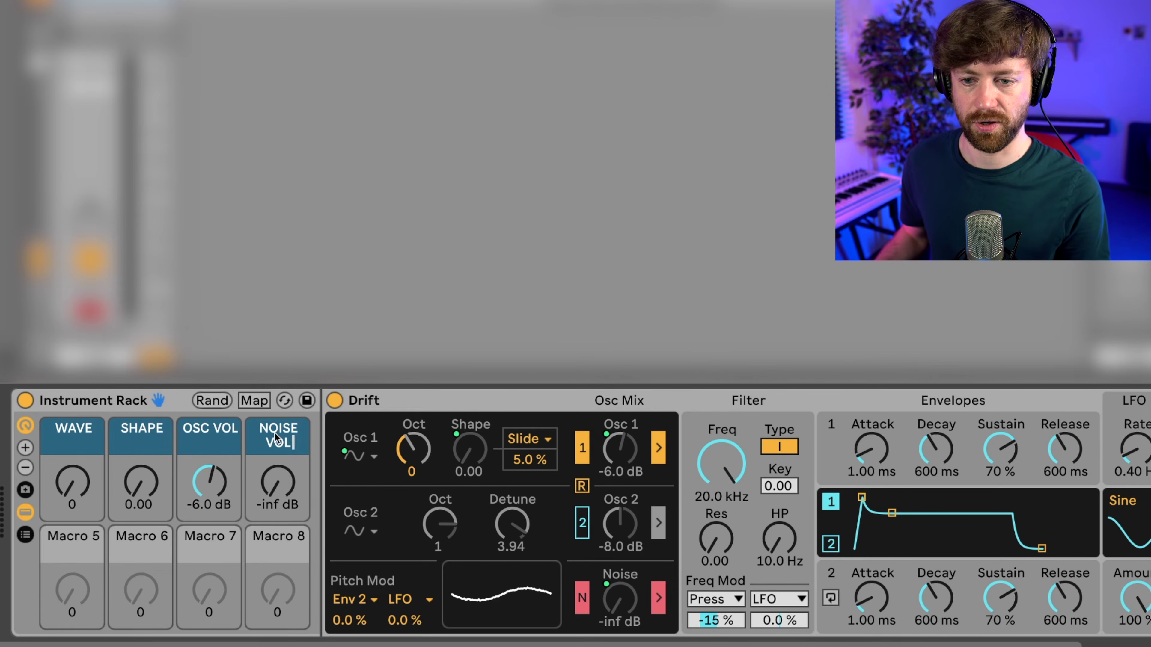
{"action": "key", "text": "Return"}
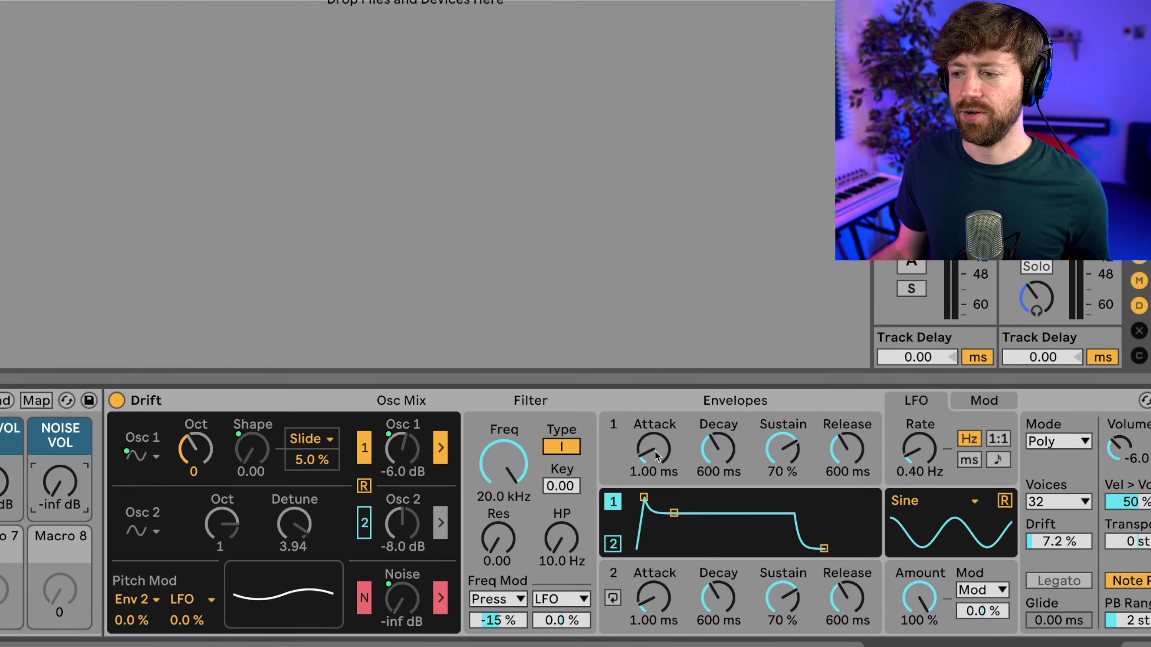
- Map envelope 1's attack, decay, sustain and release to Macros 5, 6, 7 and 8 respectively
{"action": "right_click", "coordinate": [654, 451]}
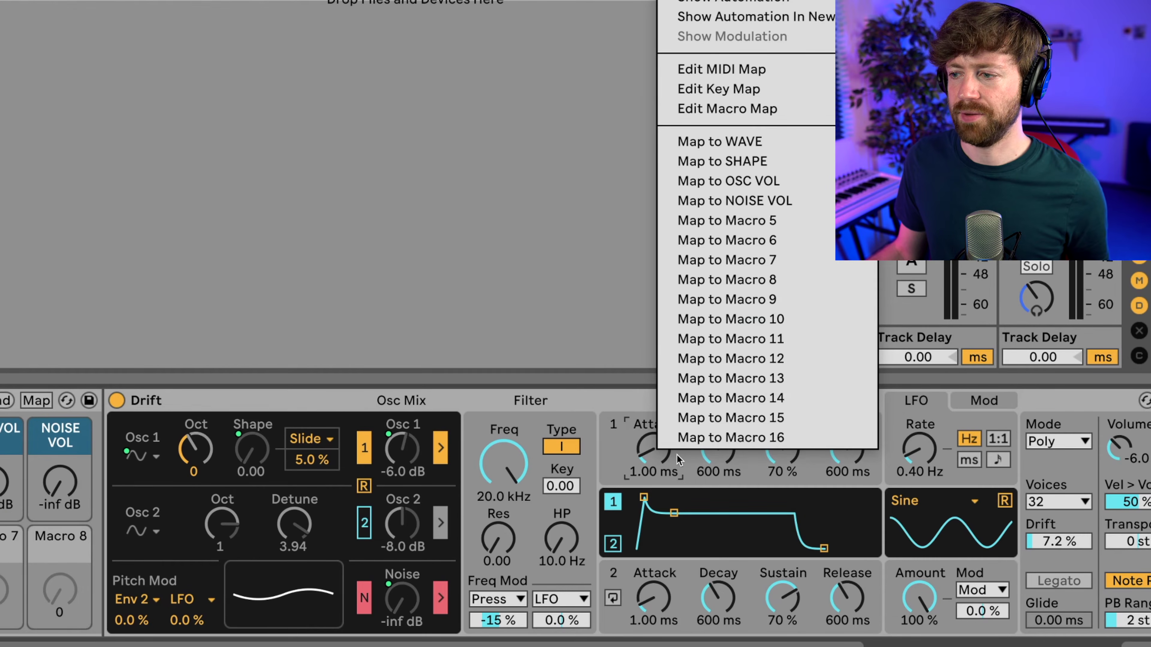
{"action": "left_click", "coordinate": [738, 227]}
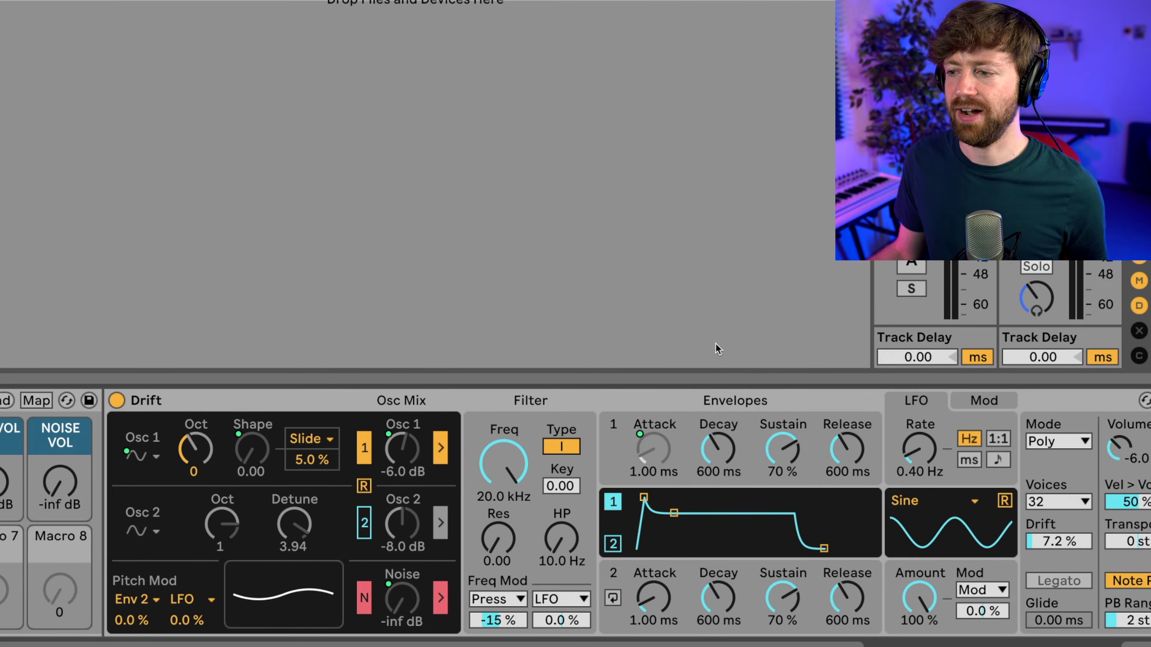
{"action": "right_click", "coordinate": [720, 450]}
{"action": "left_click", "coordinate": [796, 240]}
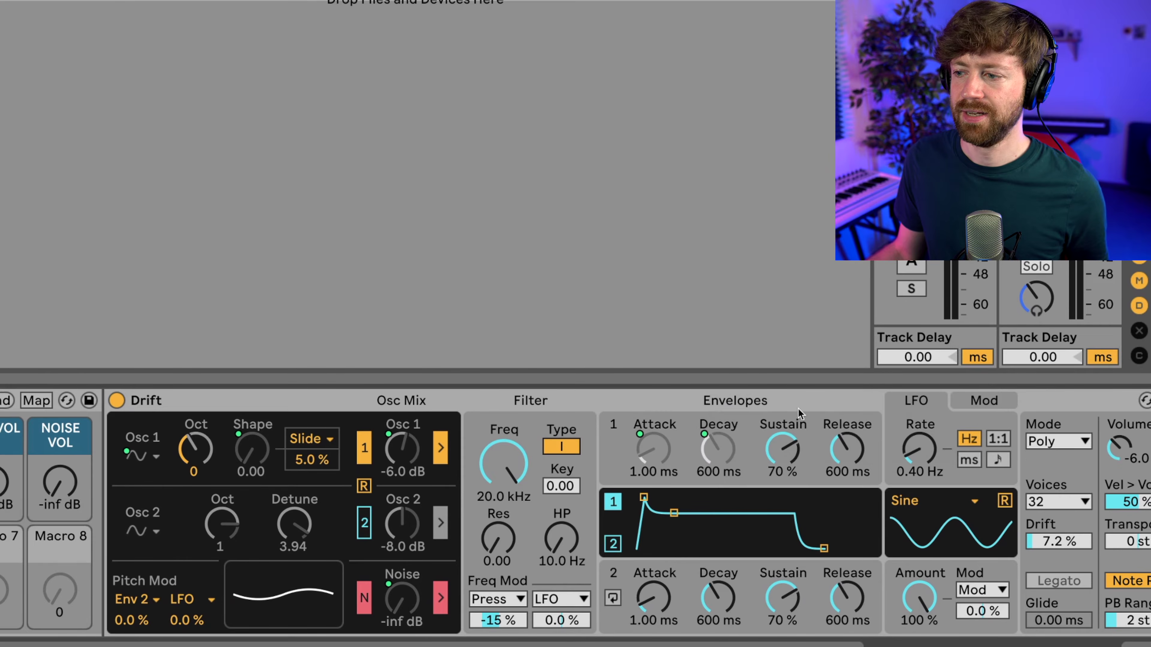
{"action": "right_click", "coordinate": [781, 447]}
{"action": "left_click", "coordinate": [820, 253]}
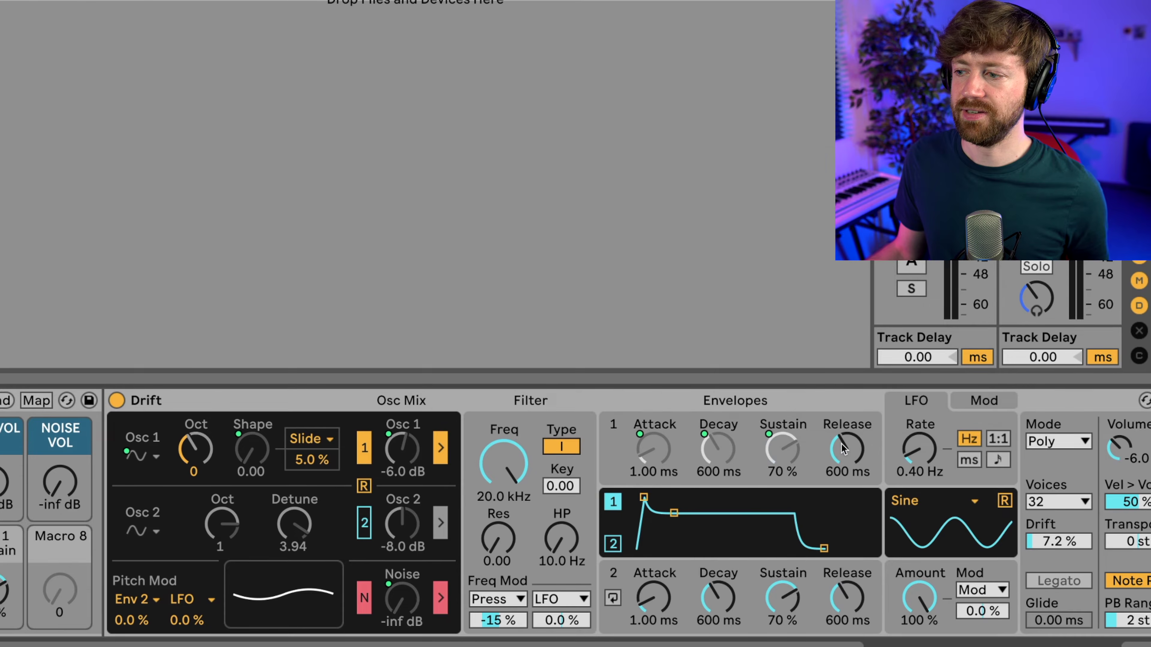
{"action": "right_click", "coordinate": [845, 451]}
{"action": "left_click", "coordinate": [909, 281]}
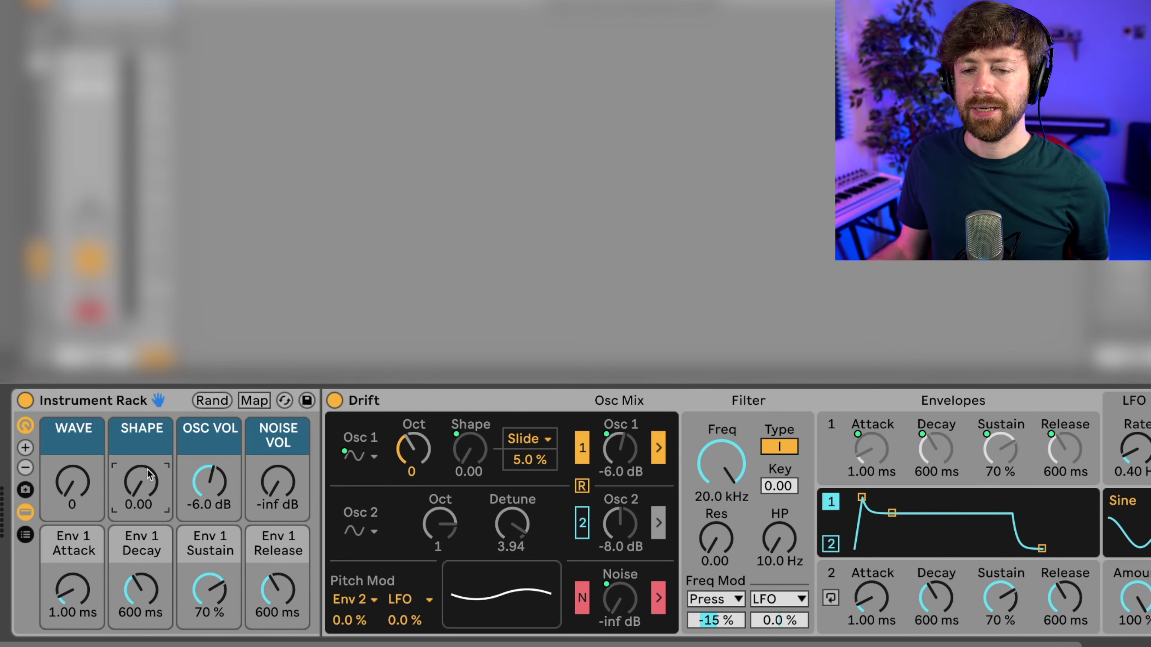
- Set the SHAPE macro to 0.20 and try Env 1 Sustain at 0.0%, 83% and 63%
{"action": "left_click_drag", "start_coordinate": [142, 493], "coordinate": [142, 457]}
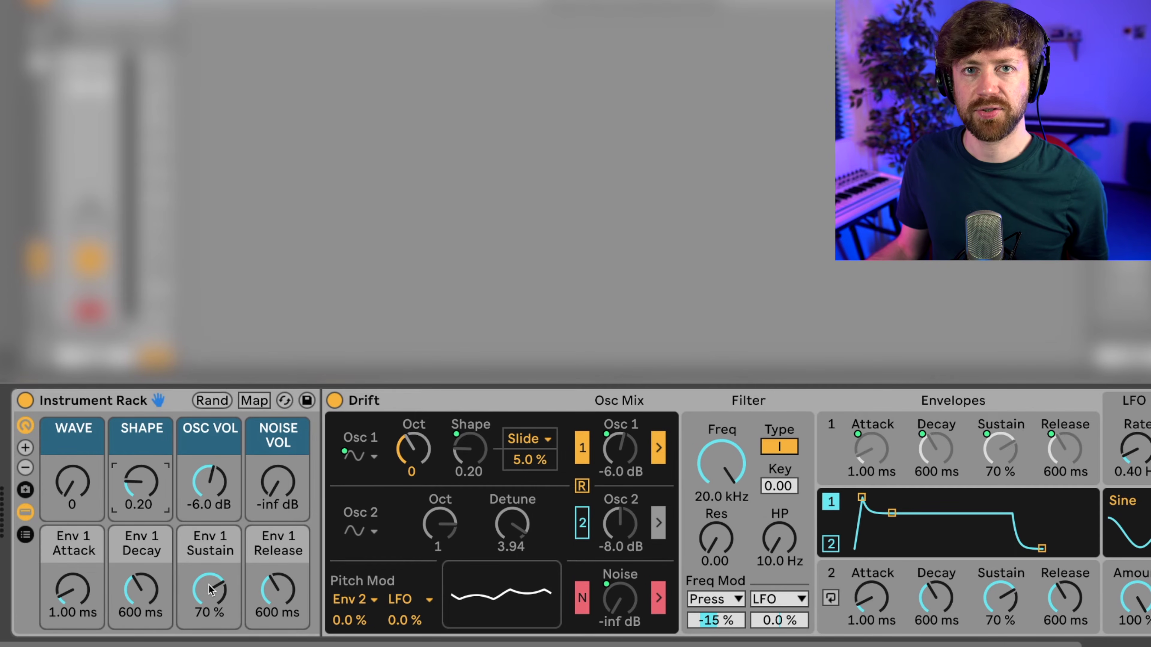
{"action": "left_click_drag", "start_coordinate": [213, 579], "coordinate": [213, 621]}
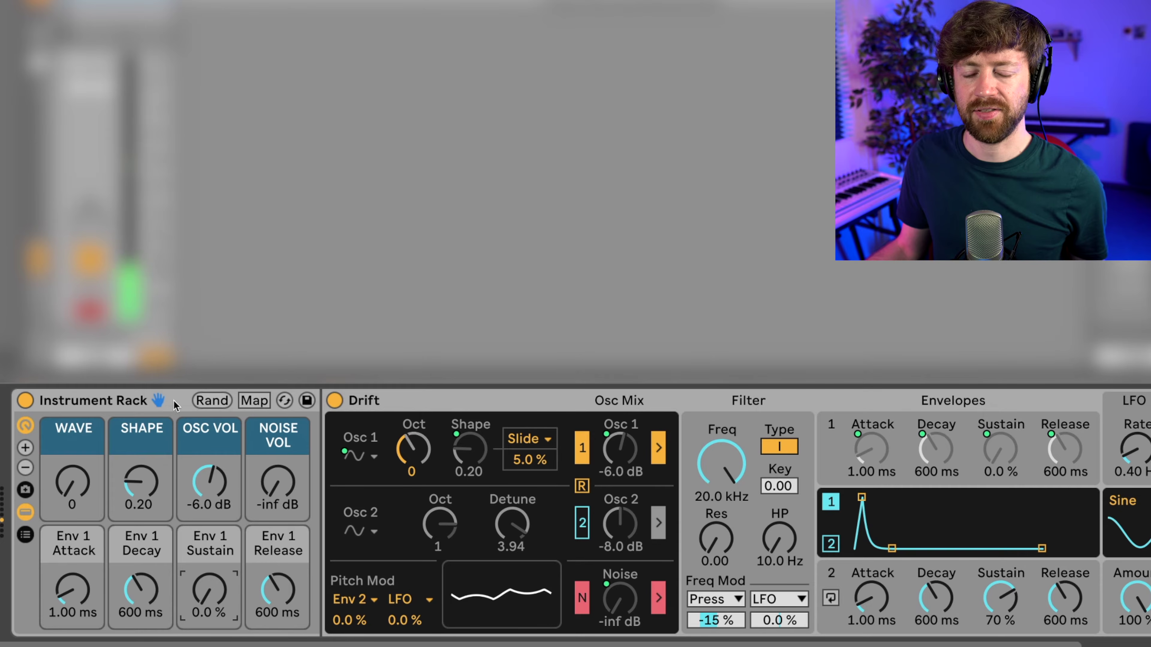
{"action": "left_click_drag", "start_coordinate": [209, 589], "coordinate": [209, 546]}
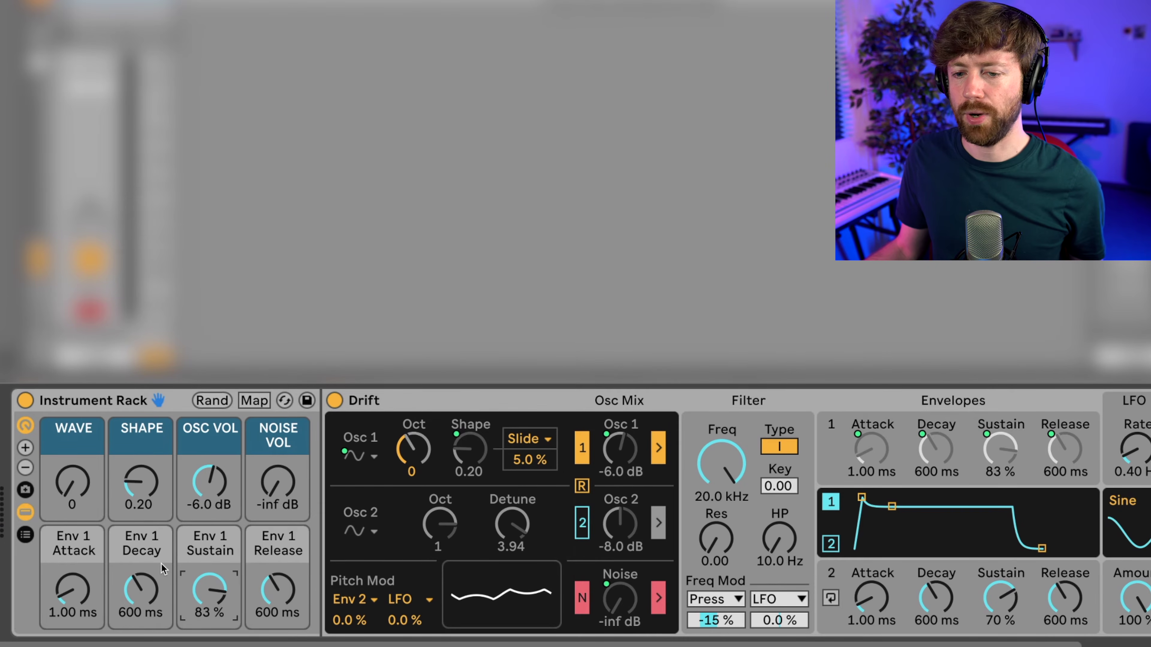
{"action": "left_click_drag", "start_coordinate": [216, 583], "coordinate": [216, 593]}
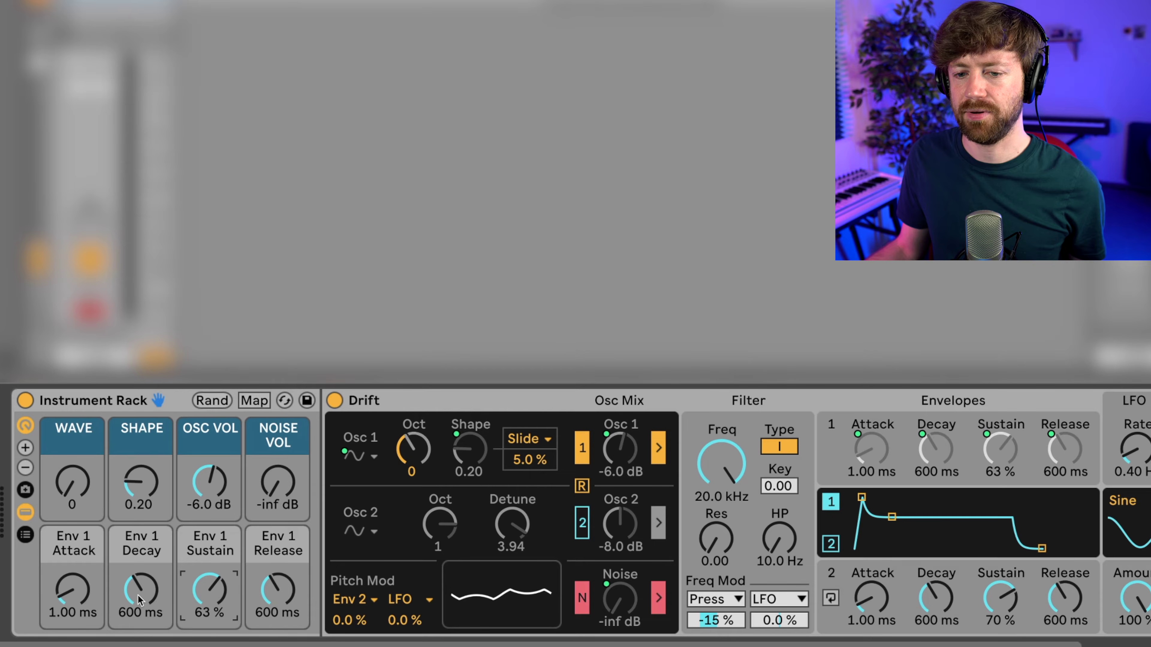
- Try a slow envelope with Env 1 Attack at 1.95 s, Decay 8.06 s, Sustain 20% and Release 5.60 s, ending Release at 11.0 ms
{"action": "mouse_move", "coordinate": [65, 592]}
{"action": "left_mouse_down"}
{"action": "mouse_move", "coordinate": [67, 581]}
{"action": "mouse_move", "coordinate": [75, 594]}
{"action": "left_mouse_up"}
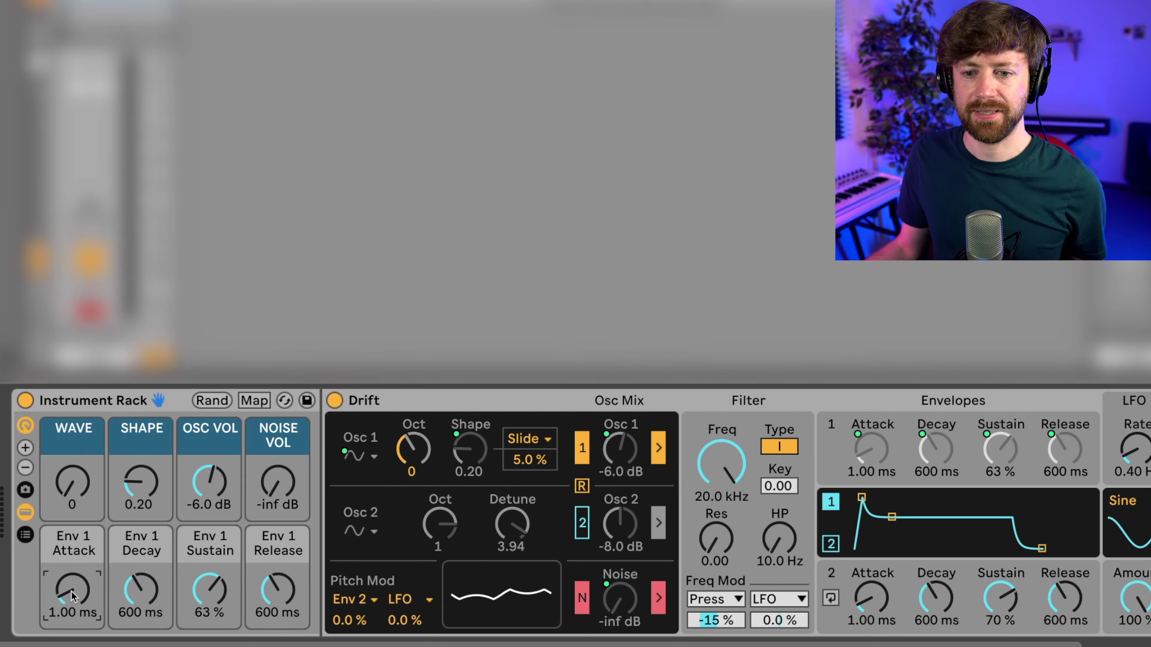
{"action": "left_click_drag", "start_coordinate": [73, 606], "coordinate": [74, 572]}
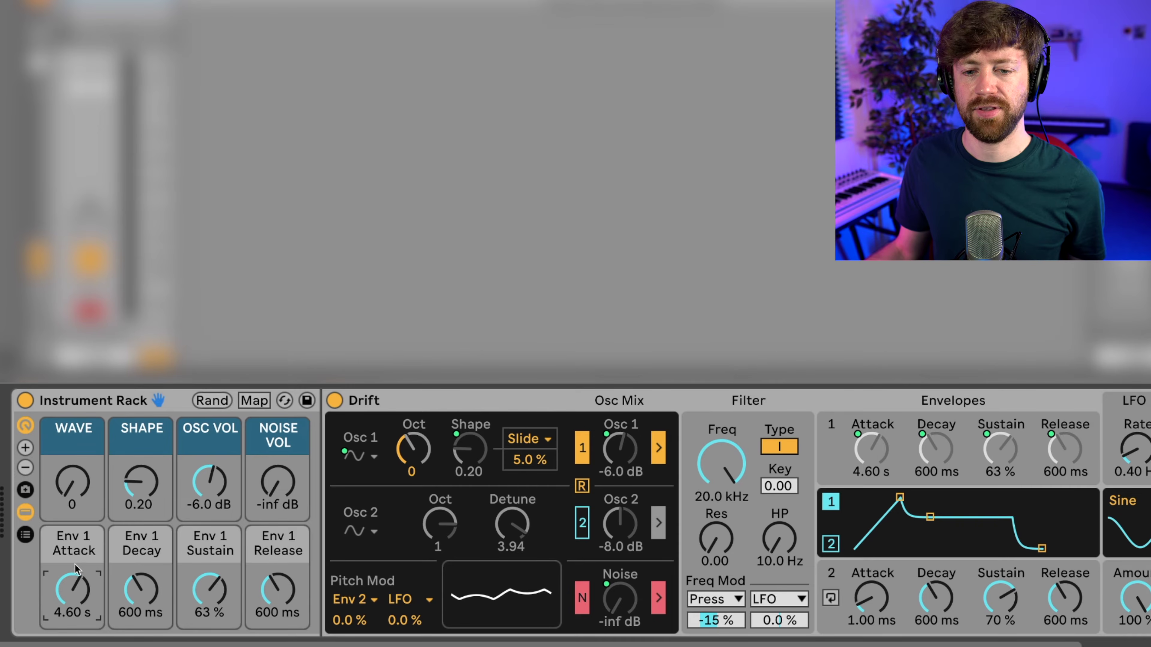
{"action": "mouse_move", "coordinate": [221, 580]}
{"action": "left_mouse_down"}
{"action": "mouse_move", "coordinate": [221, 604]}
{"action": "mouse_move", "coordinate": [220, 593]}
{"action": "left_mouse_up"}
{"action": "left_click_drag", "start_coordinate": [85, 594], "coordinate": [125, 579]}
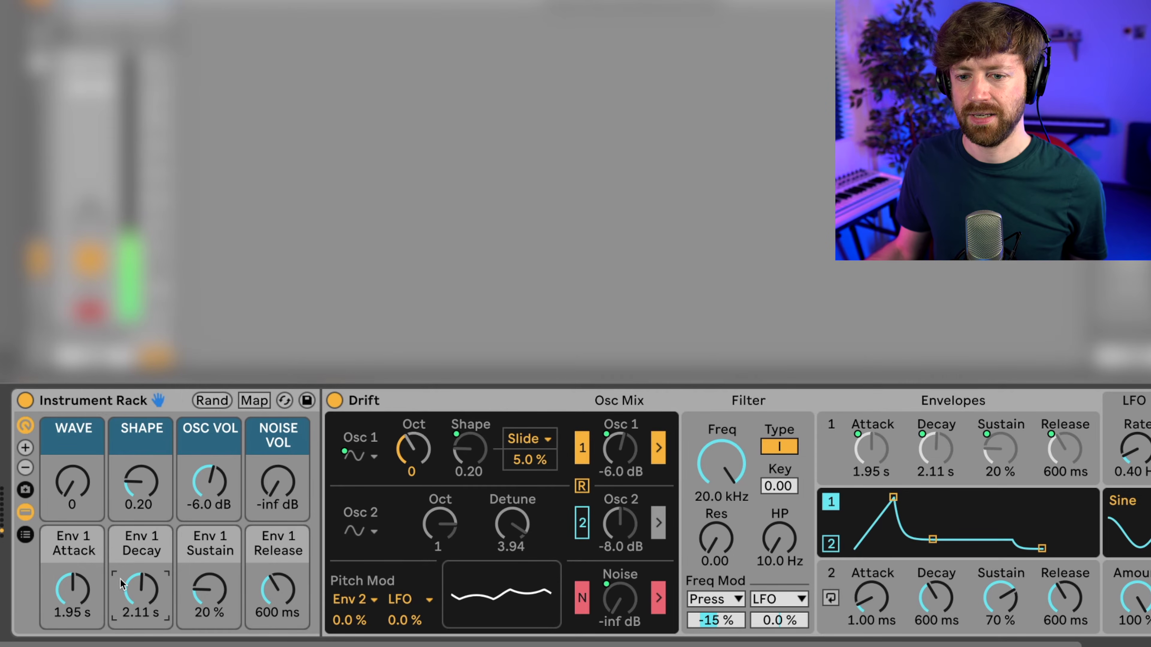
{"action": "left_click_drag", "start_coordinate": [123, 584], "coordinate": [122, 542]}
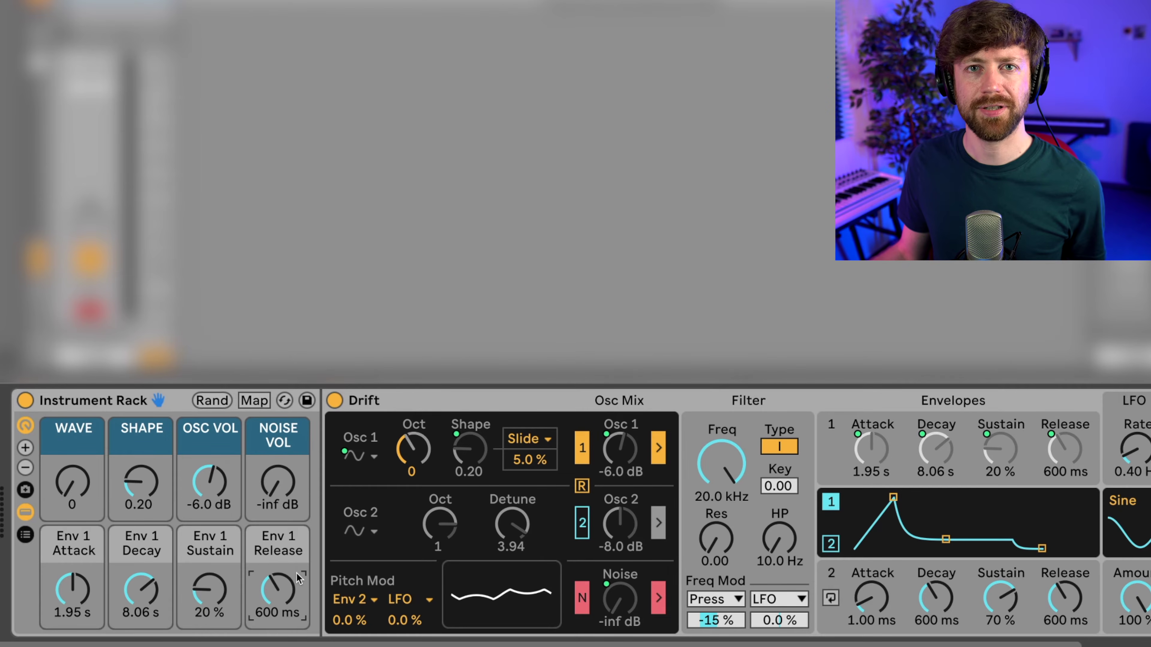
{"action": "mouse_move", "coordinate": [297, 573]}
{"action": "left_mouse_down"}
{"action": "mouse_move", "coordinate": [297, 544]}
{"action": "mouse_move", "coordinate": [284, 592]}
{"action": "left_mouse_up"}
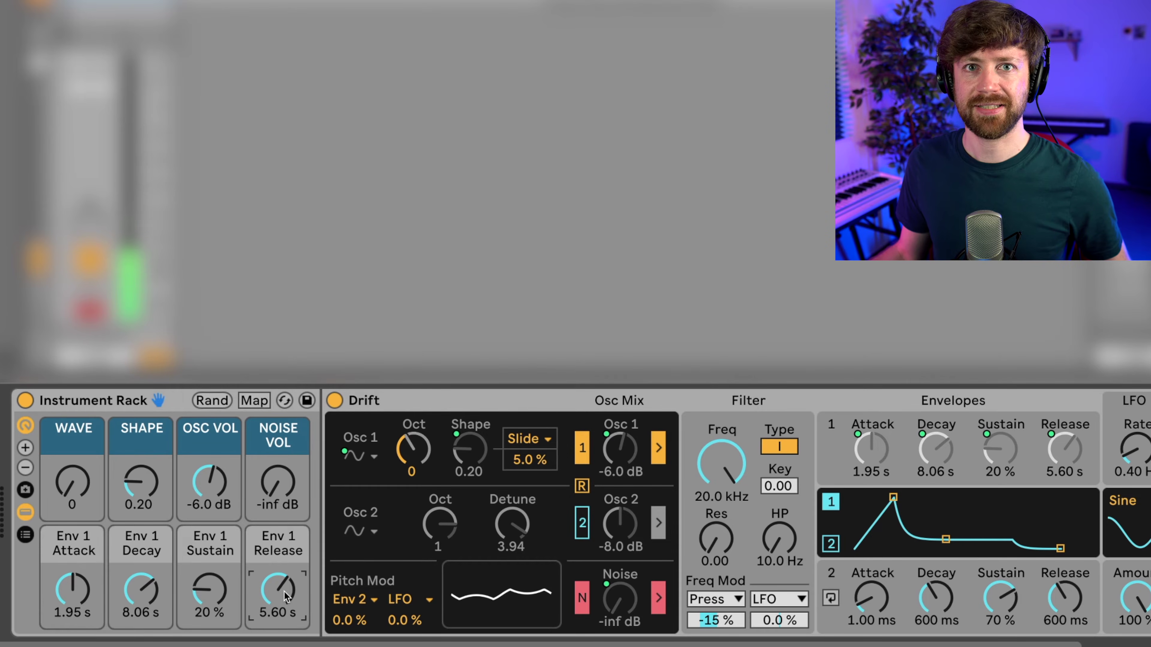
{"action": "left_click_drag", "start_coordinate": [284, 592], "coordinate": [284, 646]}
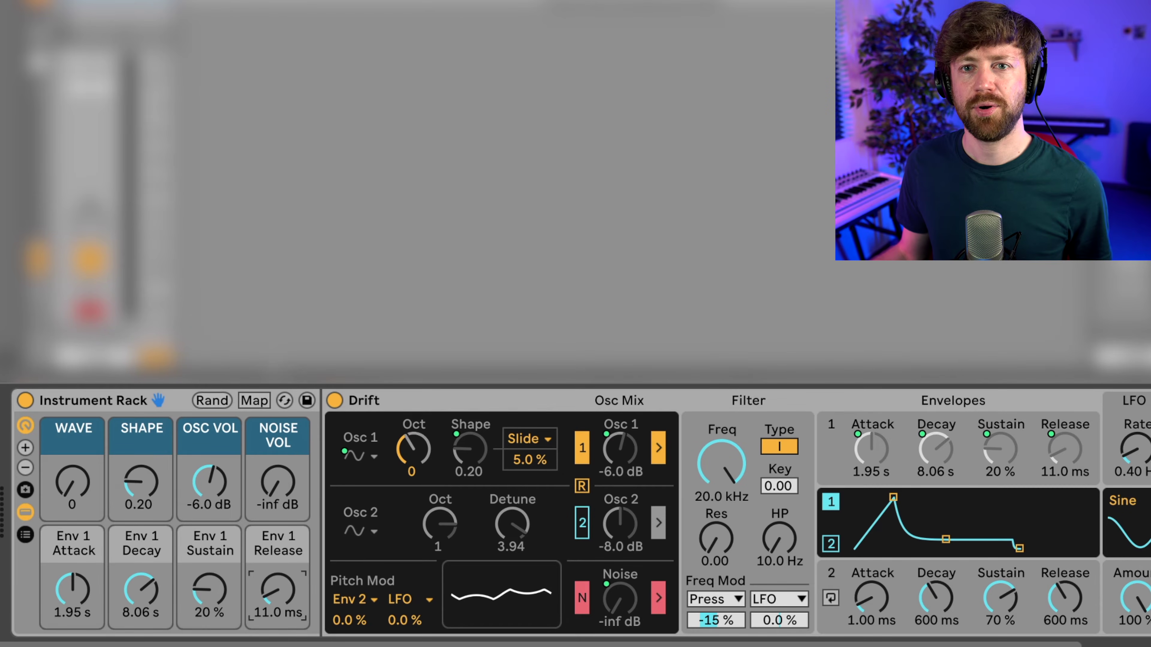
- Hide the rack's devices, turn OSC VOL down to -inf dB and raise NOISE VOL to -3.9 dB
{"action": "left_click", "coordinate": [25, 513]}
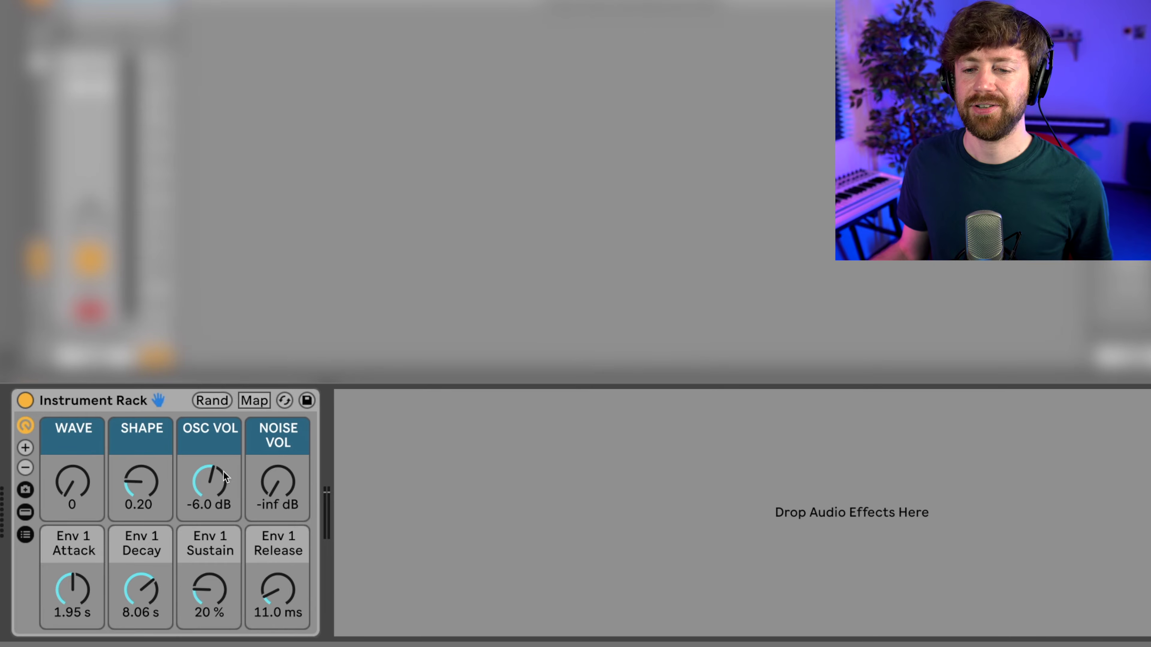
{"action": "left_click_drag", "start_coordinate": [220, 477], "coordinate": [273, 464]}
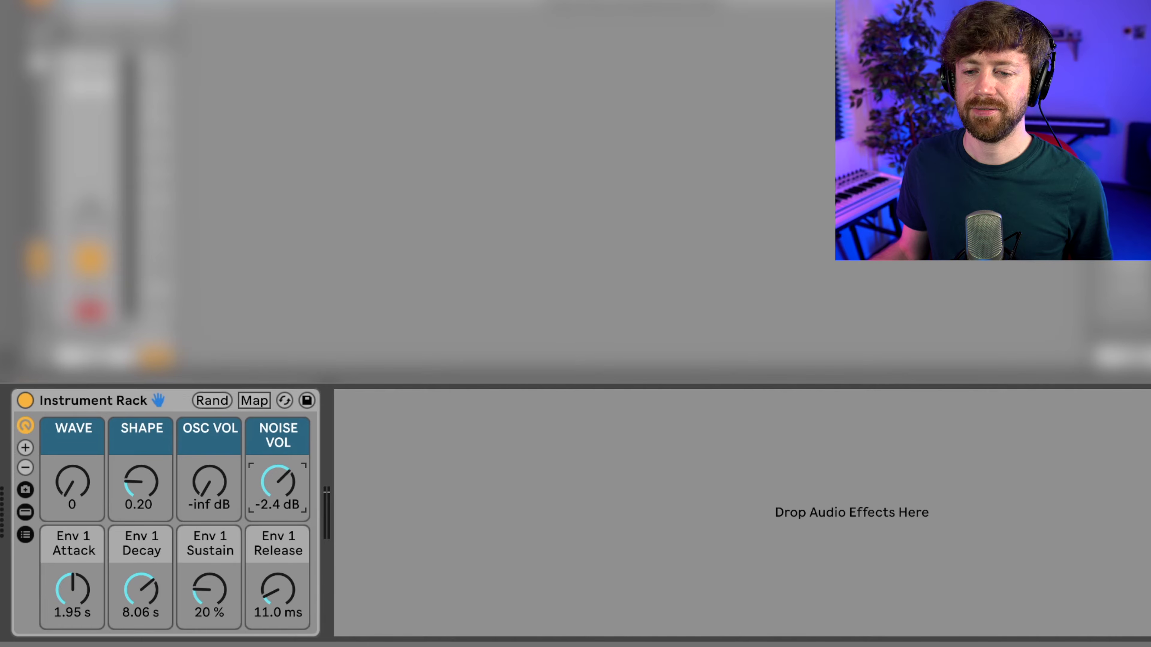
- Try a percussive envelope with Env 1 Attack at 0.00 ms, Decay 42.2 ms, Sustain 0.0% and Release 13.4 ms
{"action": "left_click_drag", "start_coordinate": [86, 589], "coordinate": [86, 625]}
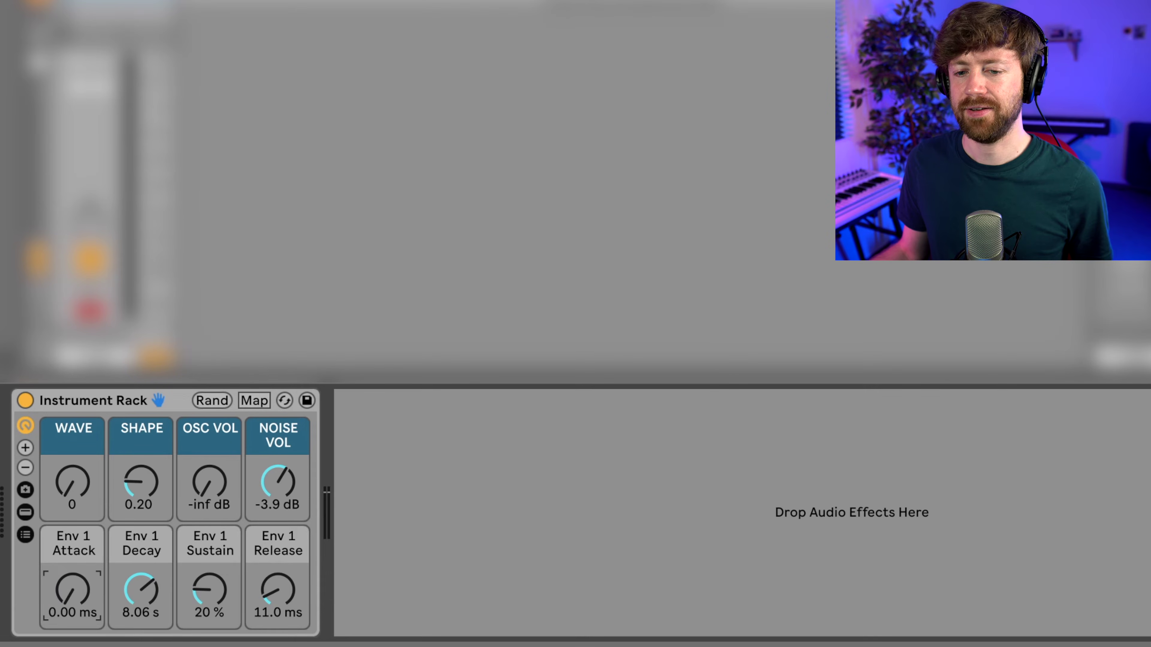
{"action": "left_click_drag", "start_coordinate": [144, 585], "coordinate": [144, 621]}
{"action": "left_click_drag", "start_coordinate": [139, 577], "coordinate": [139, 605]}
{"action": "left_click_drag", "start_coordinate": [228, 584], "coordinate": [227, 620]}
{"action": "left_click_drag", "start_coordinate": [281, 583], "coordinate": [279, 580]}
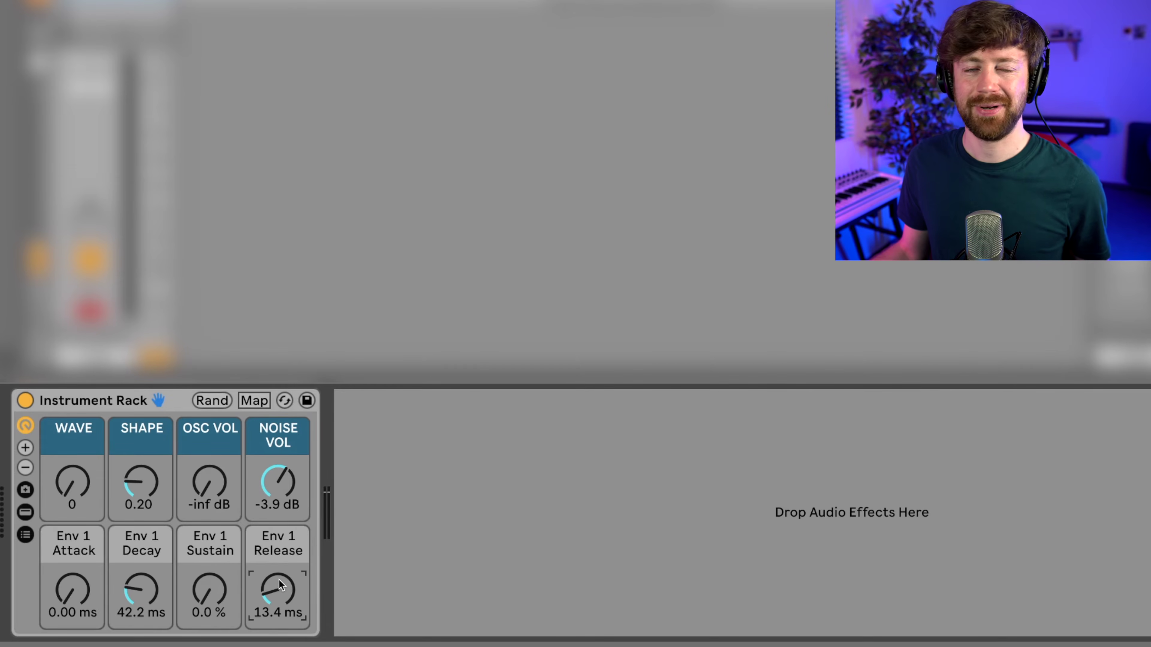
- Raise NOISE VOL to -1.7 dB and lengthen Env 1 Decay to 572 ms and Release to 844 ms
{"action": "left_click_drag", "start_coordinate": [281, 492], "coordinate": [281, 484]}
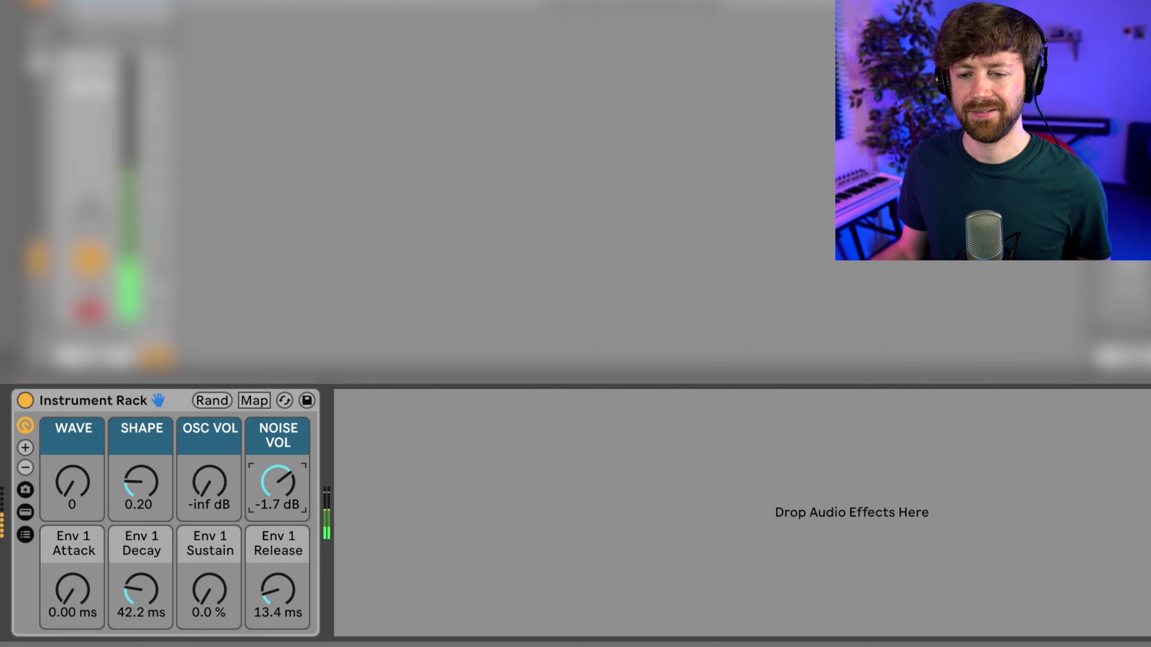
{"action": "left_click_drag", "start_coordinate": [140, 589], "coordinate": [140, 575]}
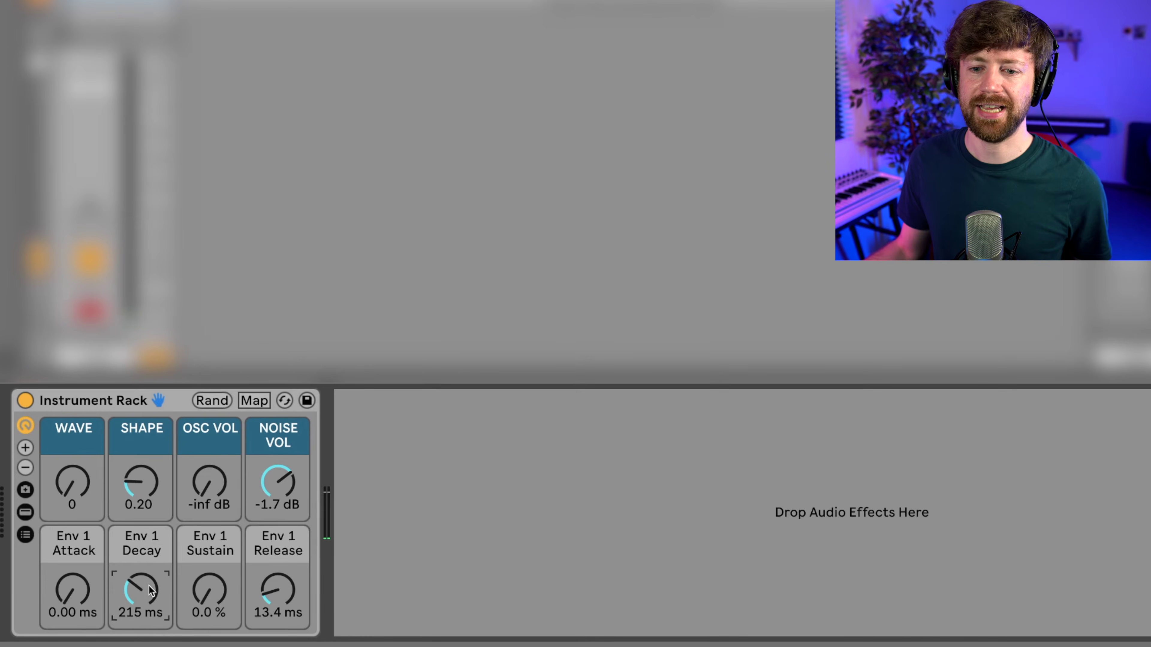
{"action": "left_click_drag", "start_coordinate": [147, 592], "coordinate": [147, 572]}
{"action": "left_click_drag", "start_coordinate": [277, 589], "coordinate": [278, 550]}
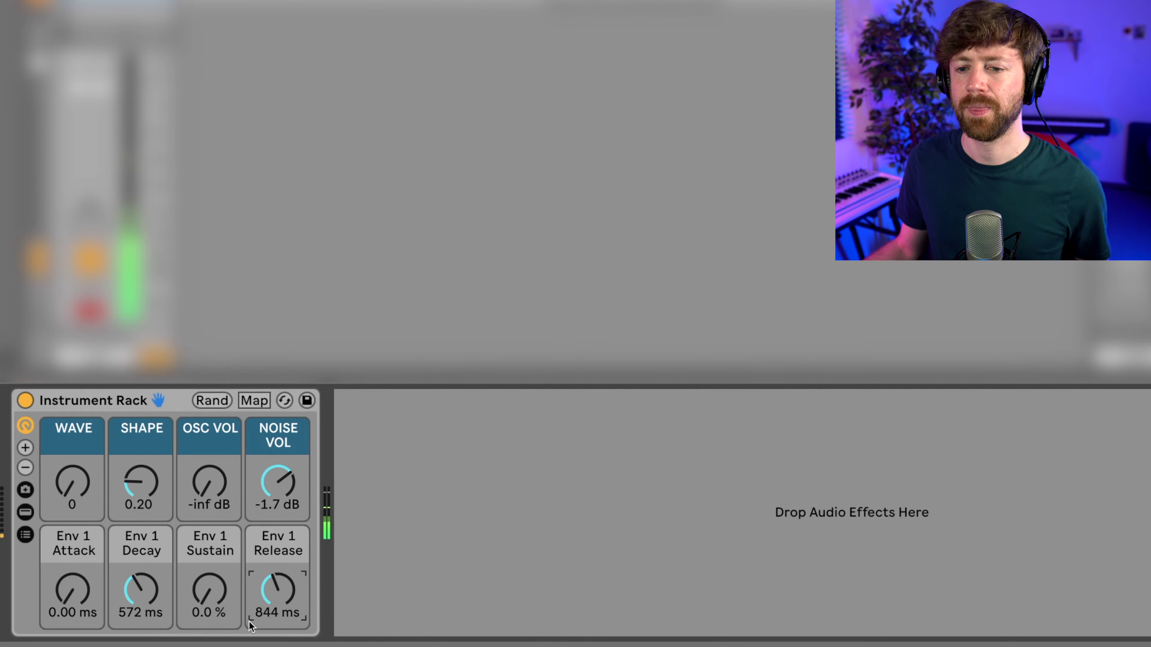
- Set Env 1 Attack to 4.60 s, Decay to 5.59 s, Sustain to 55% and Release to 3.77 s
{"action": "left_click_drag", "start_coordinate": [72, 589], "coordinate": [73, 543]}
{"action": "left_click_drag", "start_coordinate": [202, 602], "coordinate": [202, 569]}
{"action": "left_click_drag", "start_coordinate": [277, 599], "coordinate": [278, 561]}
{"action": "mouse_move", "coordinate": [141, 601]}
{"action": "left_mouse_down"}
{"action": "mouse_move", "coordinate": [142, 580]}
{"action": "mouse_move", "coordinate": [142, 599]}
{"action": "left_mouse_up"}
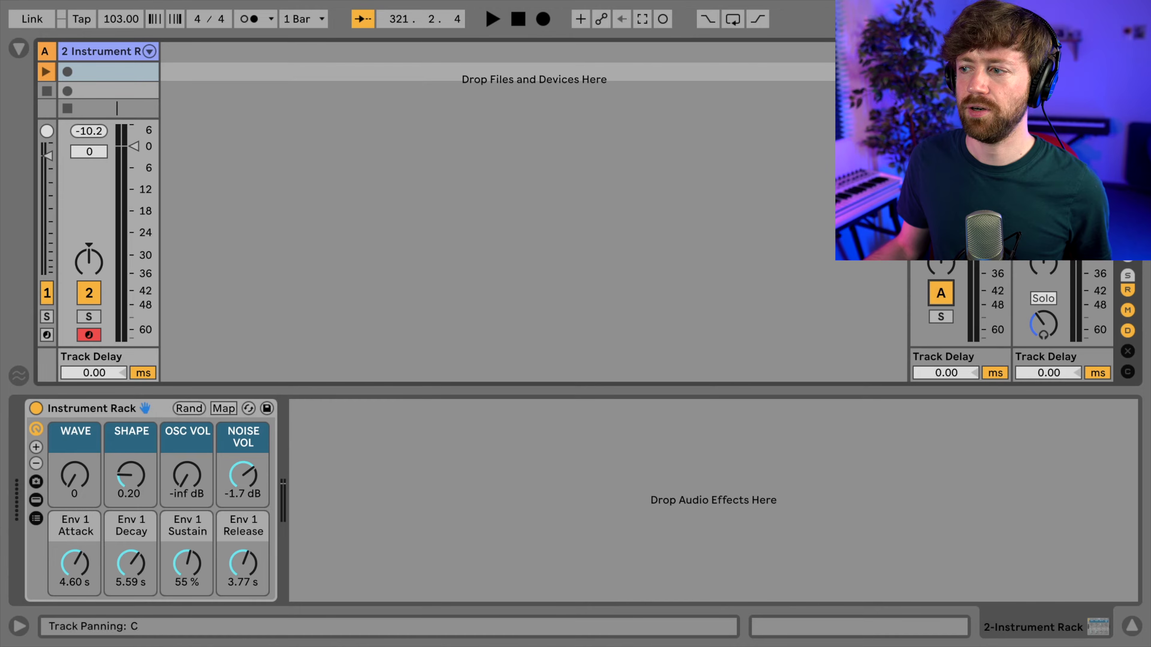
- Check the Reverb on return track A and turn up the instrument track's send A
{"action": "left_click", "coordinate": [941, 293]}
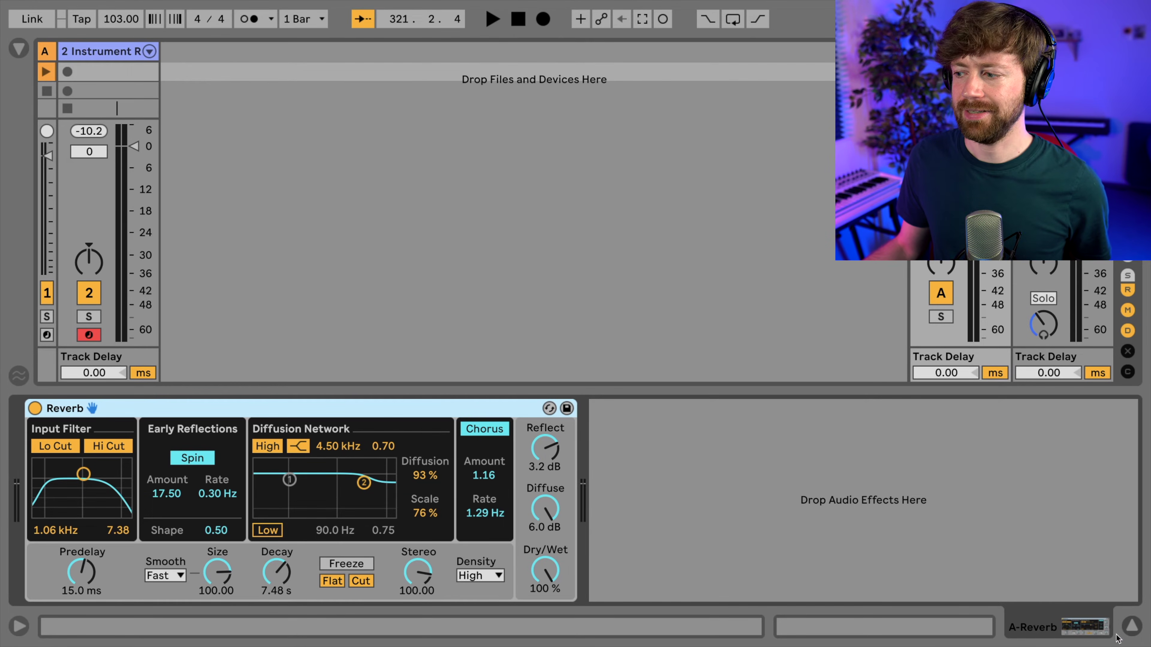
{"action": "left_click", "coordinate": [1132, 626]}
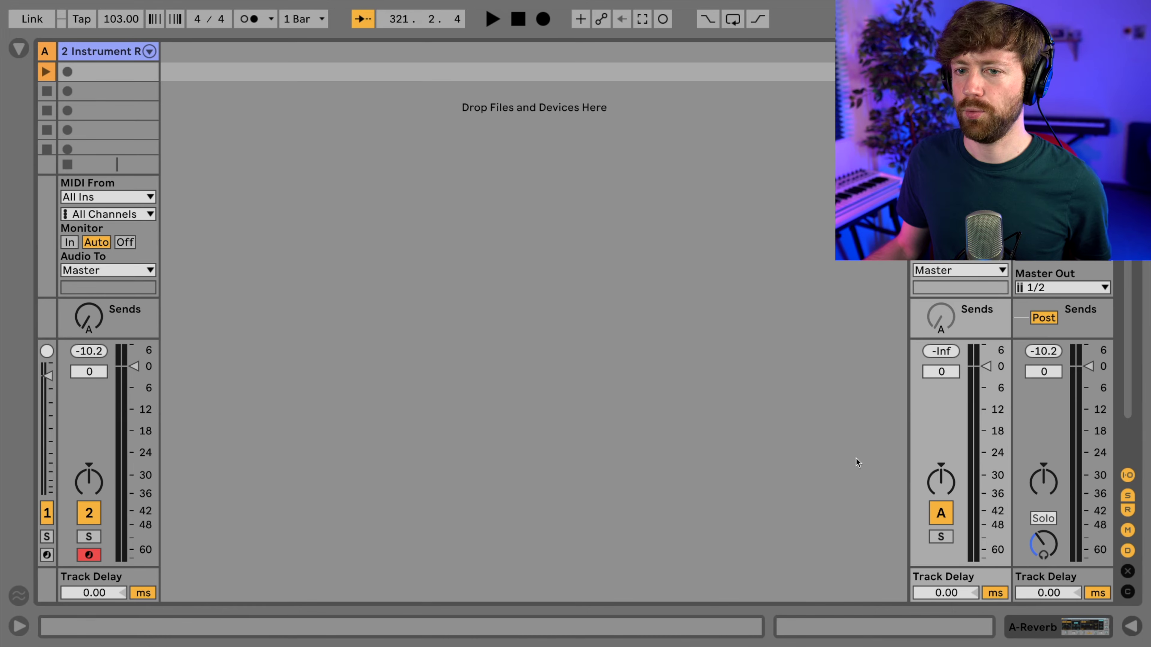
{"action": "left_click_drag", "start_coordinate": [89, 317], "coordinate": [88, 313]}
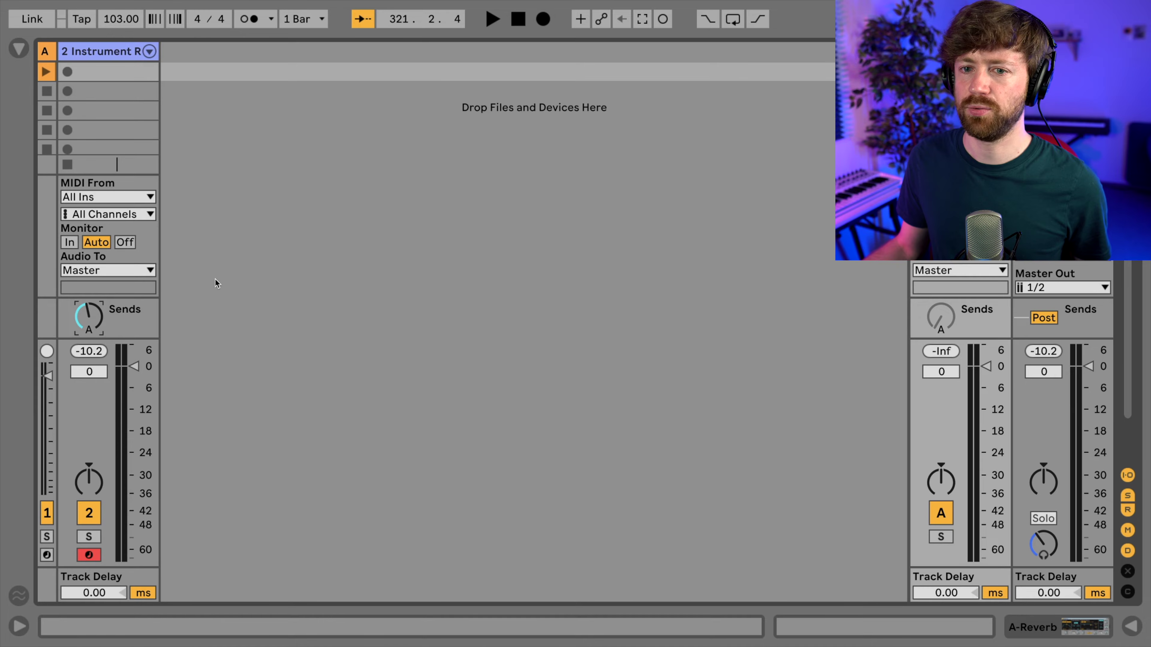
{"action": "left_click_drag", "start_coordinate": [89, 317], "coordinate": [89, 308]}
- Show the Instrument Rack again, turn NOISE VOL down to -inf dB and raise OSC VOL to -4.7 dB
{"action": "double_click", "coordinate": [102, 51]}
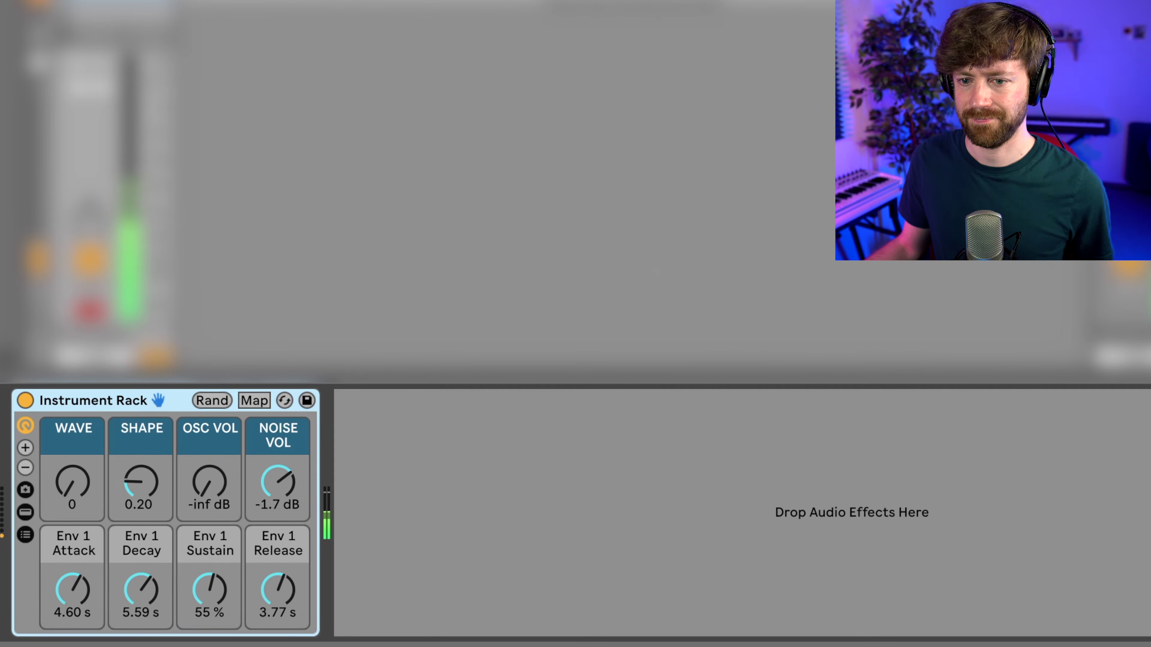
{"action": "left_click_drag", "start_coordinate": [283, 486], "coordinate": [284, 534]}
{"action": "left_click_drag", "start_coordinate": [209, 481], "coordinate": [209, 463]}
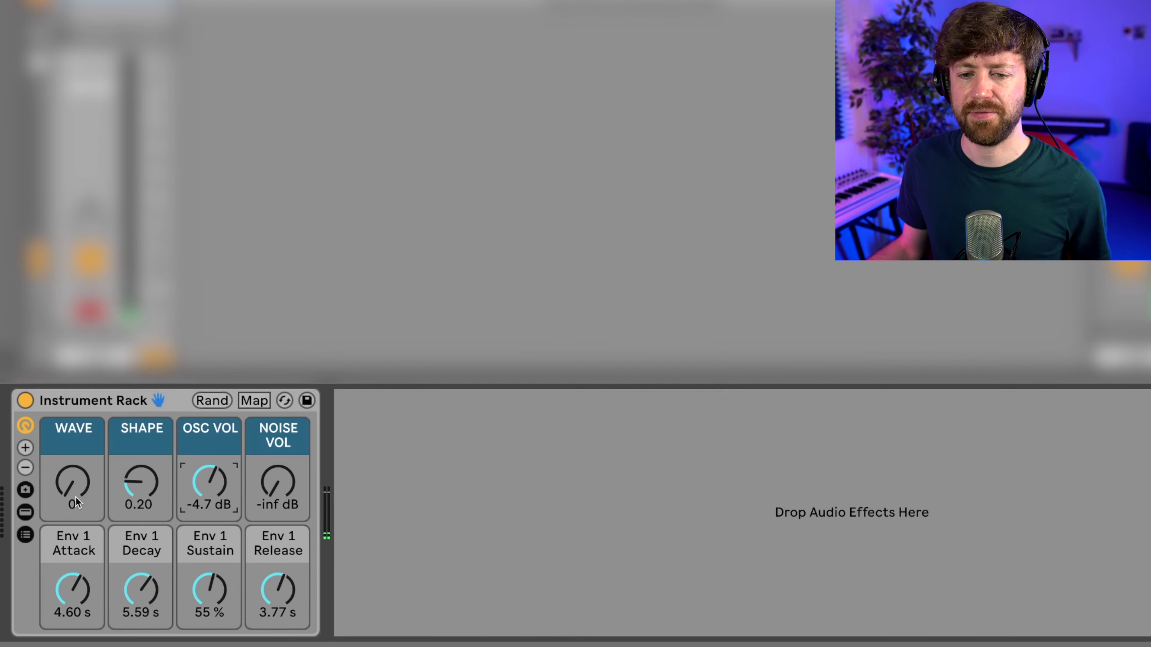
- Set the WAVE macro to 80 for a sawtooth on oscillator 1 and the SHAPE macro to 0.00
{"action": "left_click_drag", "start_coordinate": [76, 498], "coordinate": [76, 467]}
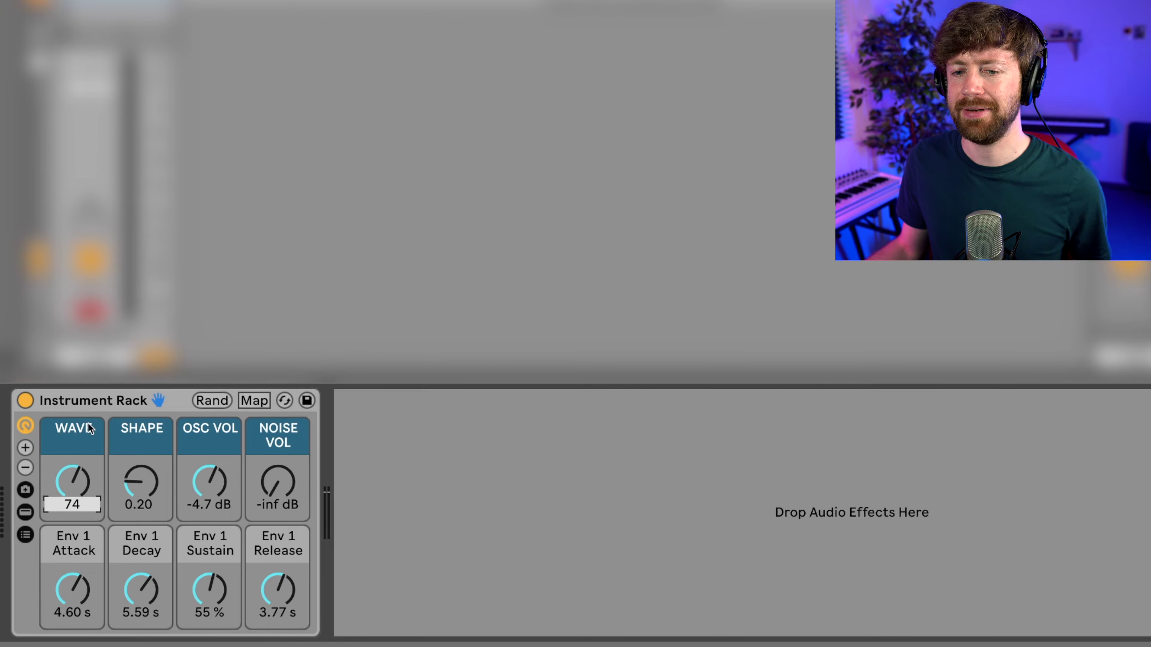
{"action": "left_click", "coordinate": [26, 512]}
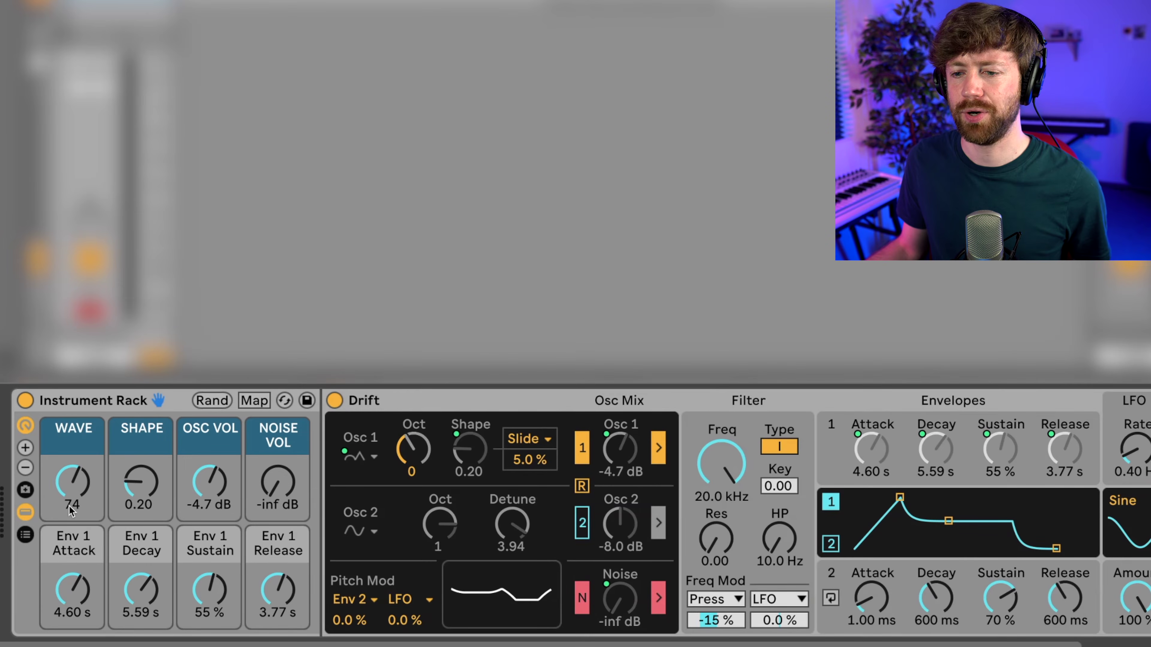
{"action": "left_click_drag", "start_coordinate": [73, 494], "coordinate": [73, 491]}
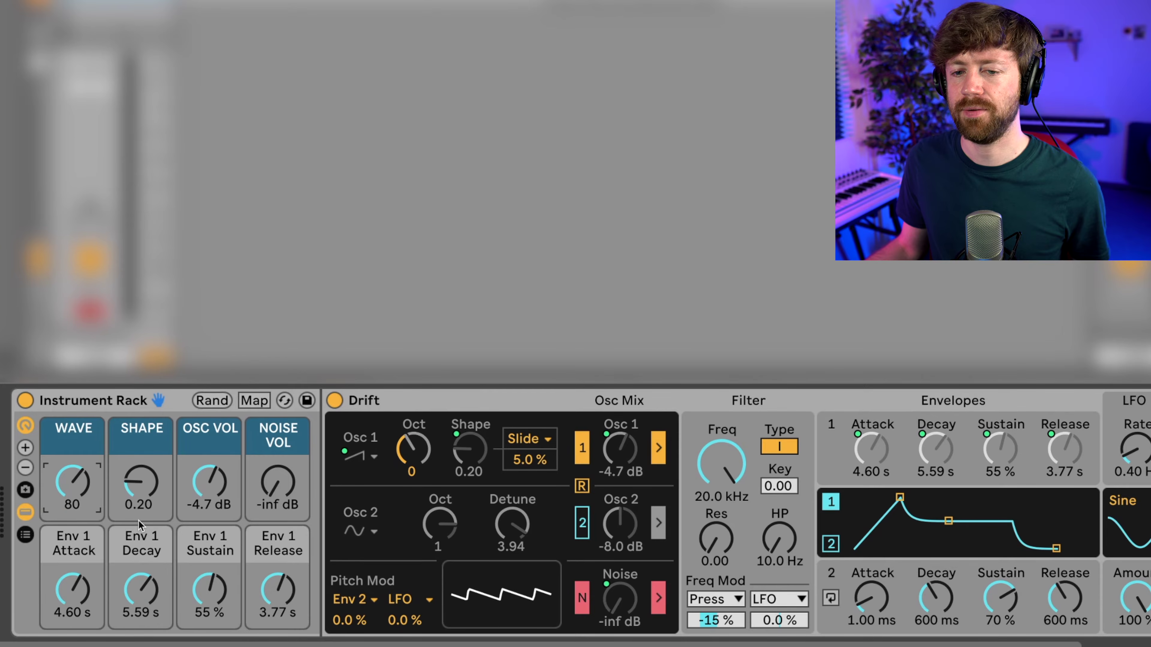
{"action": "left_click", "coordinate": [26, 513]}
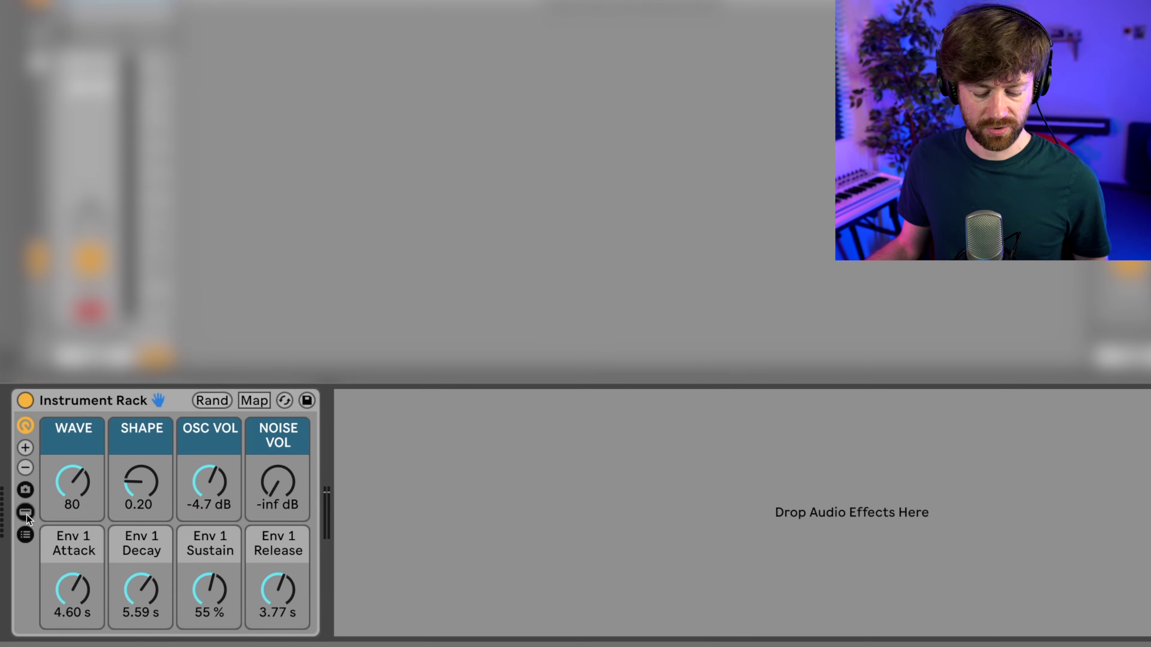
{"action": "left_click_drag", "start_coordinate": [141, 481], "coordinate": [140, 503]}
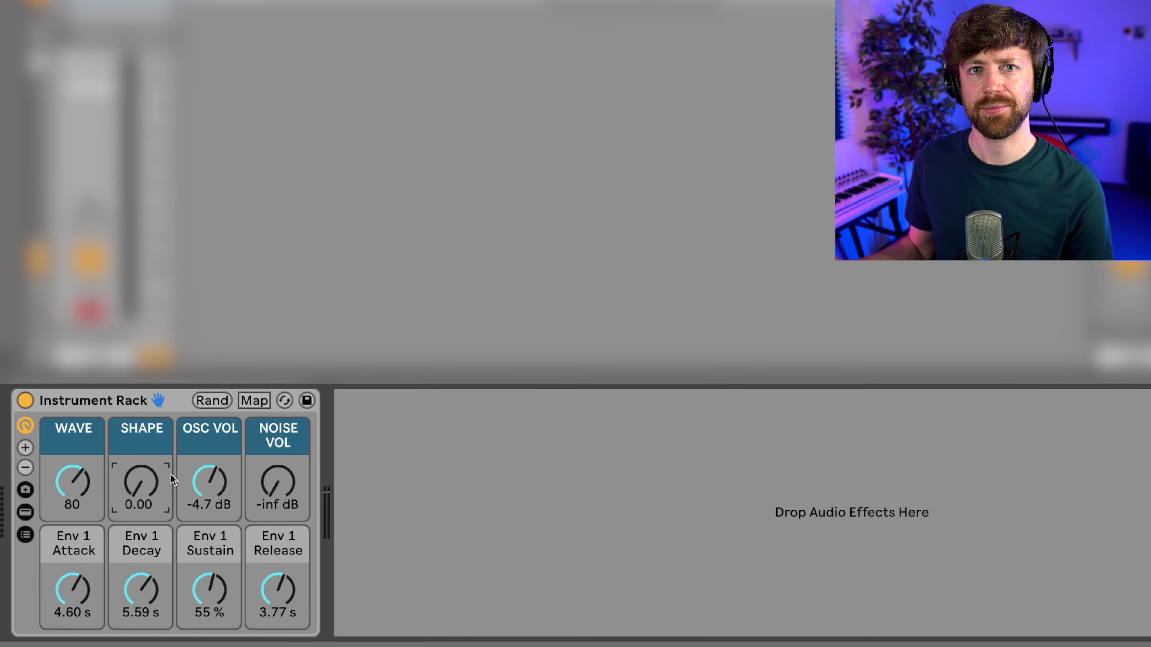
- Show the rack's devices and expand the Instrument Rack to 16 macros
{"action": "left_click", "coordinate": [25, 512]}
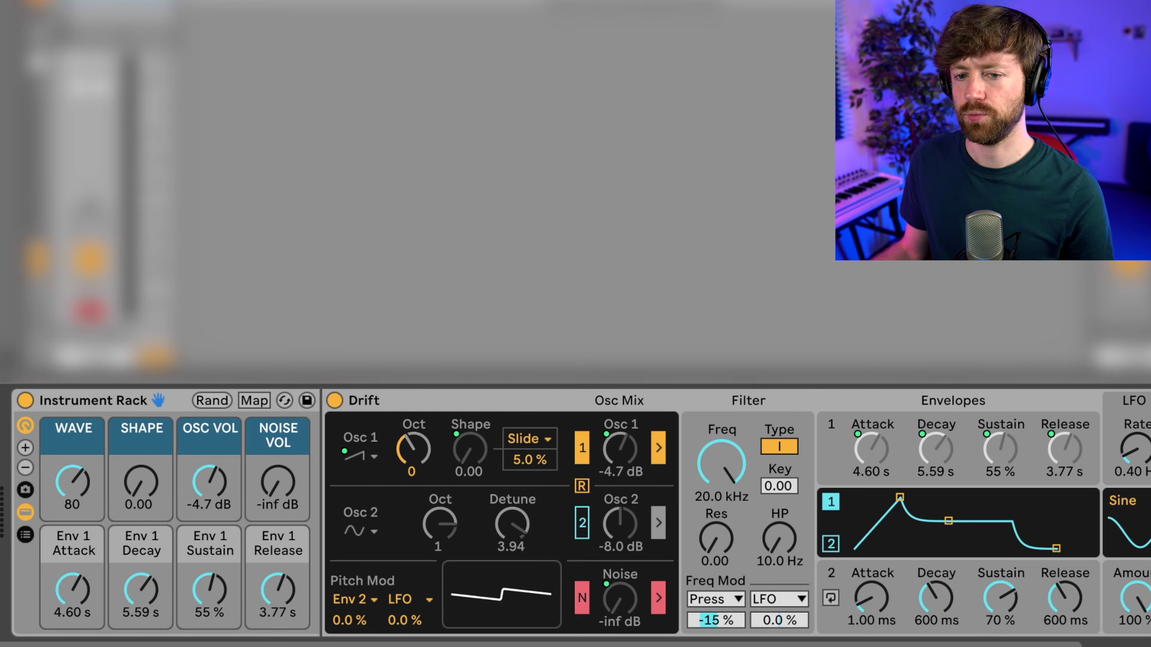
{"action": "left_click", "coordinate": [26, 449]}
{"action": "left_click", "coordinate": [25, 451]}
{"action": "left_click", "coordinate": [24, 450]}
{"action": "left_click", "coordinate": [25, 450]}
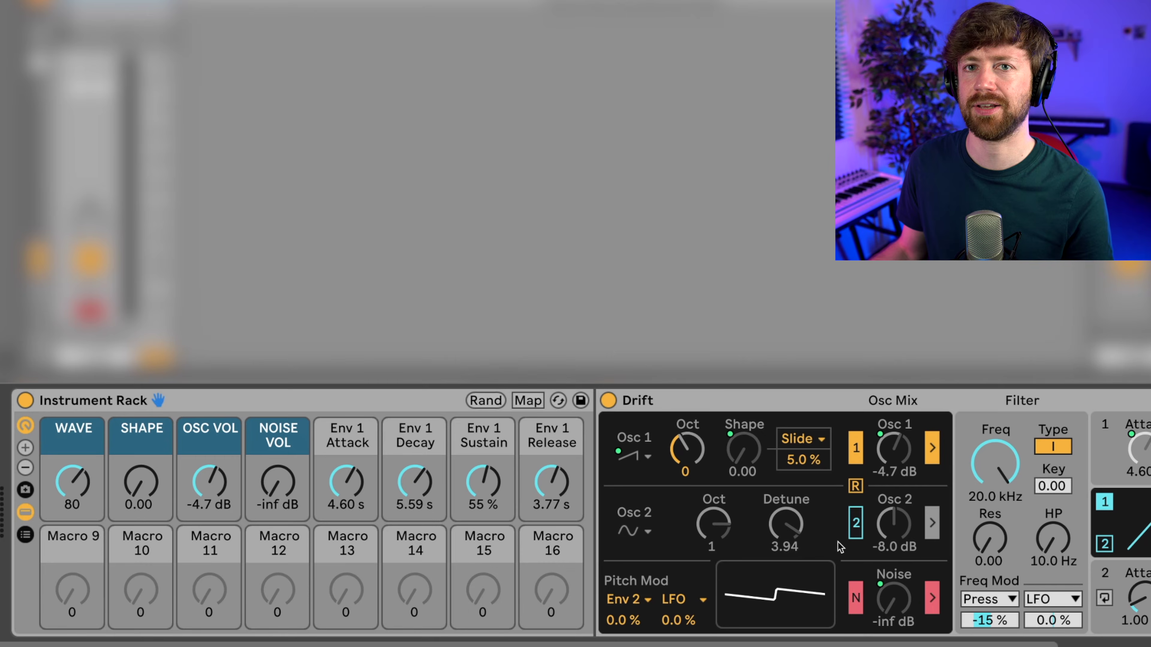
- Map Drift's filter frequency to Macro 9 and lower the LP Freq macro to 4.13 kHz
{"action": "mouse_move", "coordinate": [1001, 436]}
{"action": "left_mouse_down"}
{"action": "mouse_move", "coordinate": [1001, 453]}
{"action": "mouse_move", "coordinate": [1001, 436]}
{"action": "left_mouse_up"}
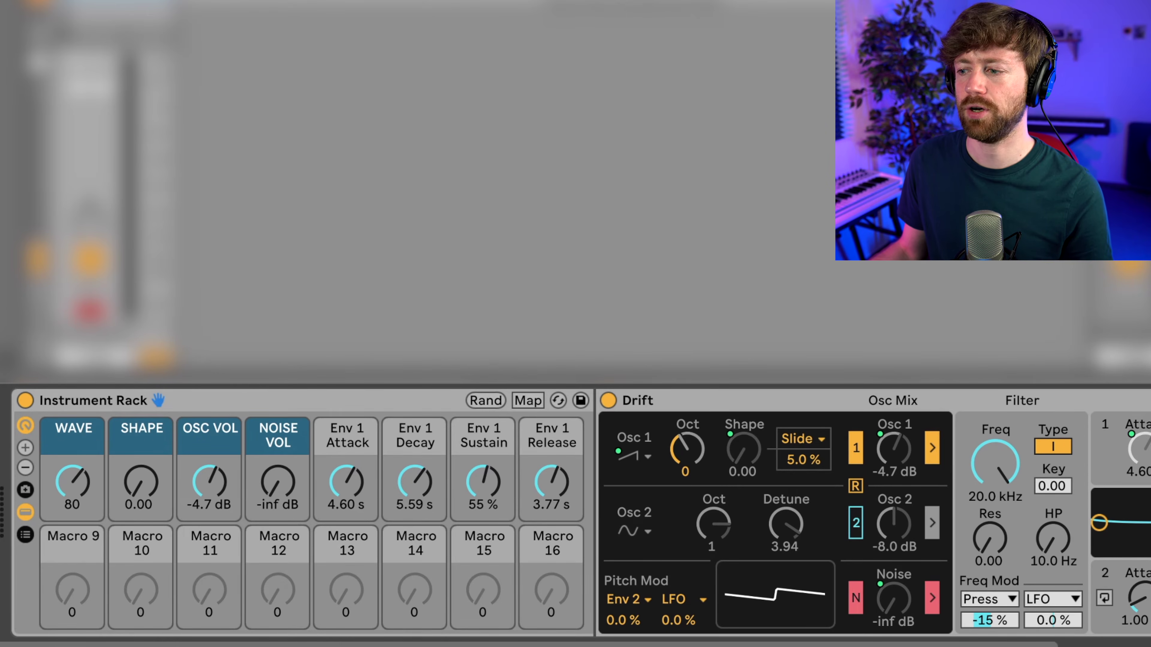
{"action": "right_click", "coordinate": [1000, 462]}
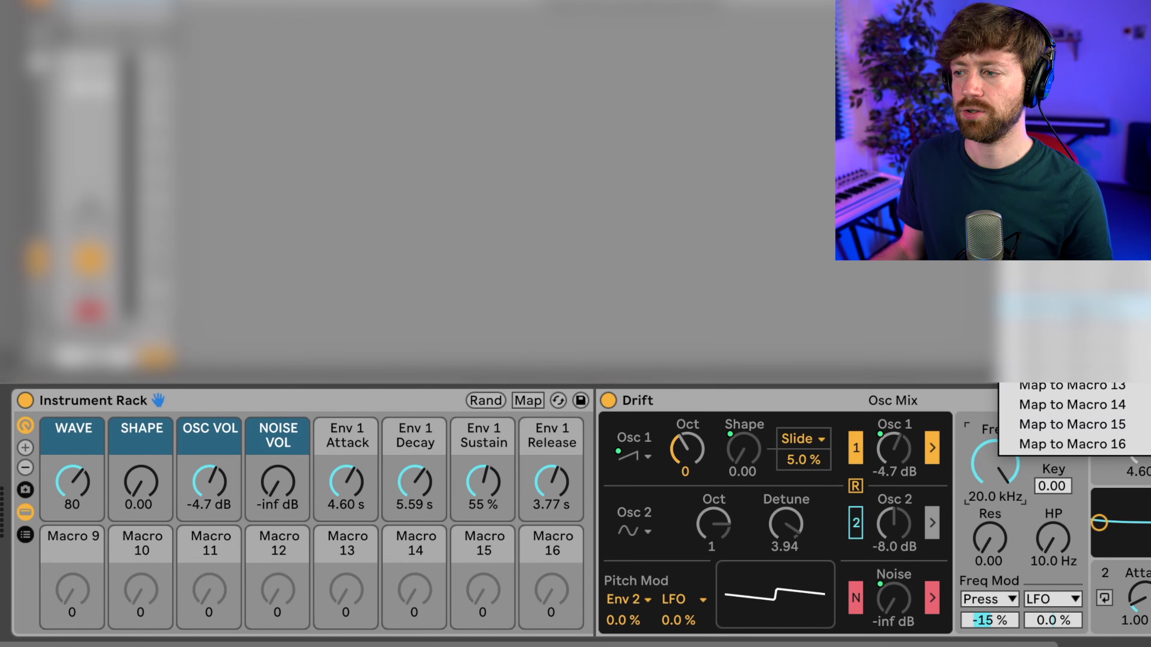
{"action": "left_click", "coordinate": [1056, 306]}
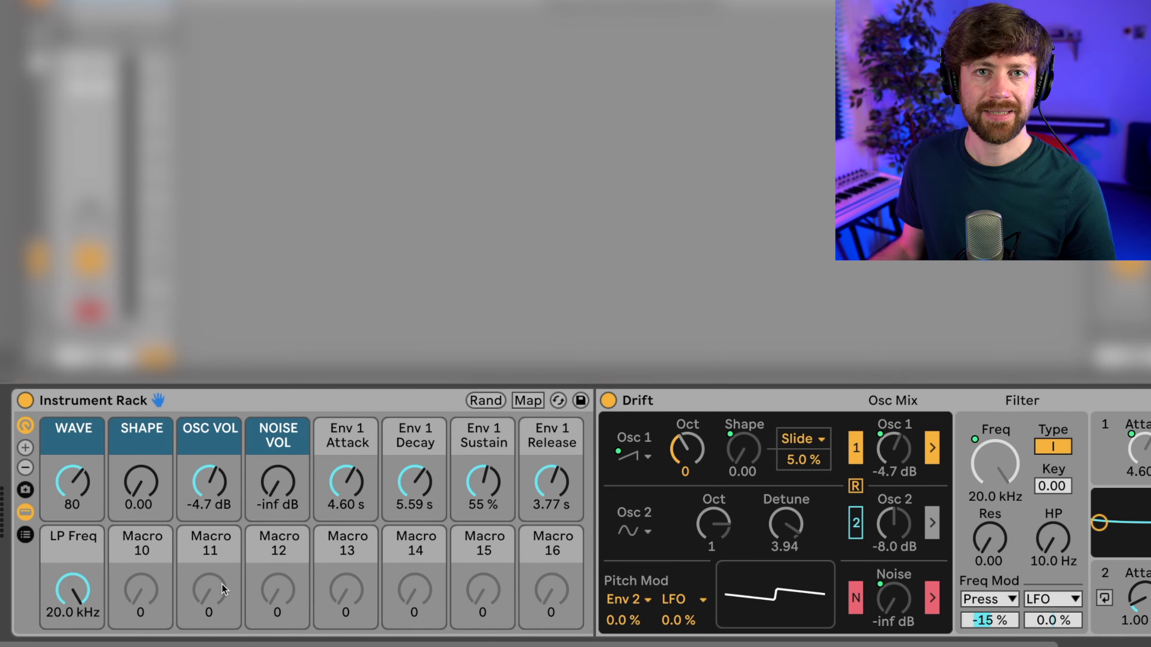
{"action": "left_click_drag", "start_coordinate": [75, 594], "coordinate": [77, 563]}
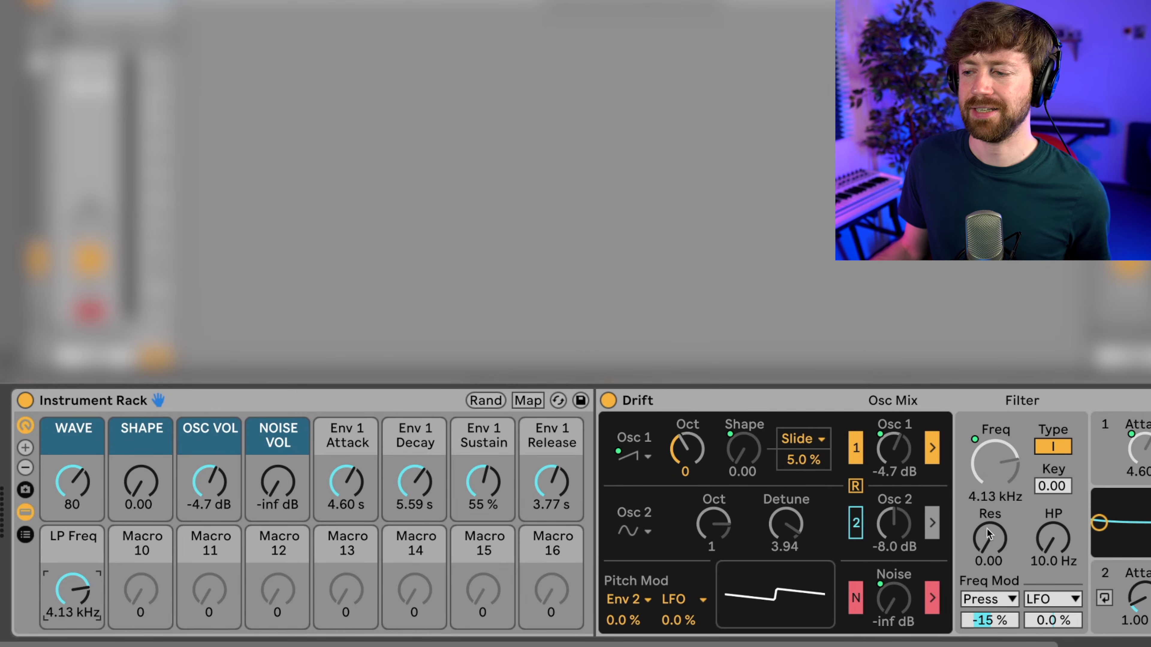
- Map Drift's filter resonance to Macro 10 and raise the LP Reso macro to 0.73
{"action": "right_click", "coordinate": [993, 540]}
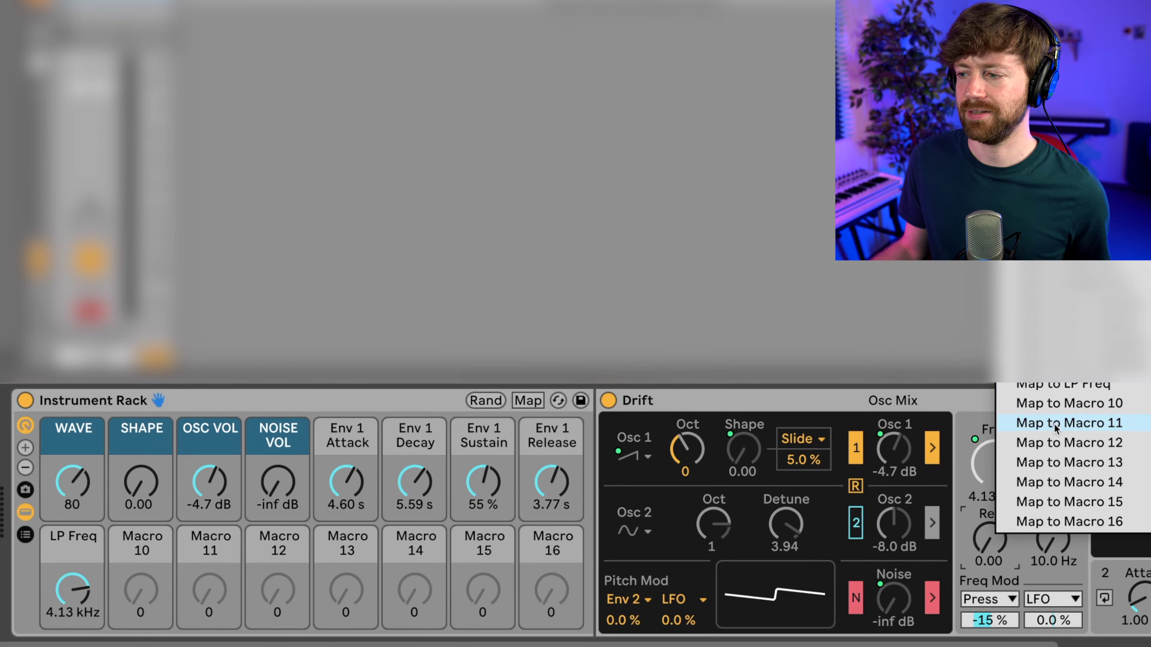
{"action": "left_click", "coordinate": [1057, 404]}
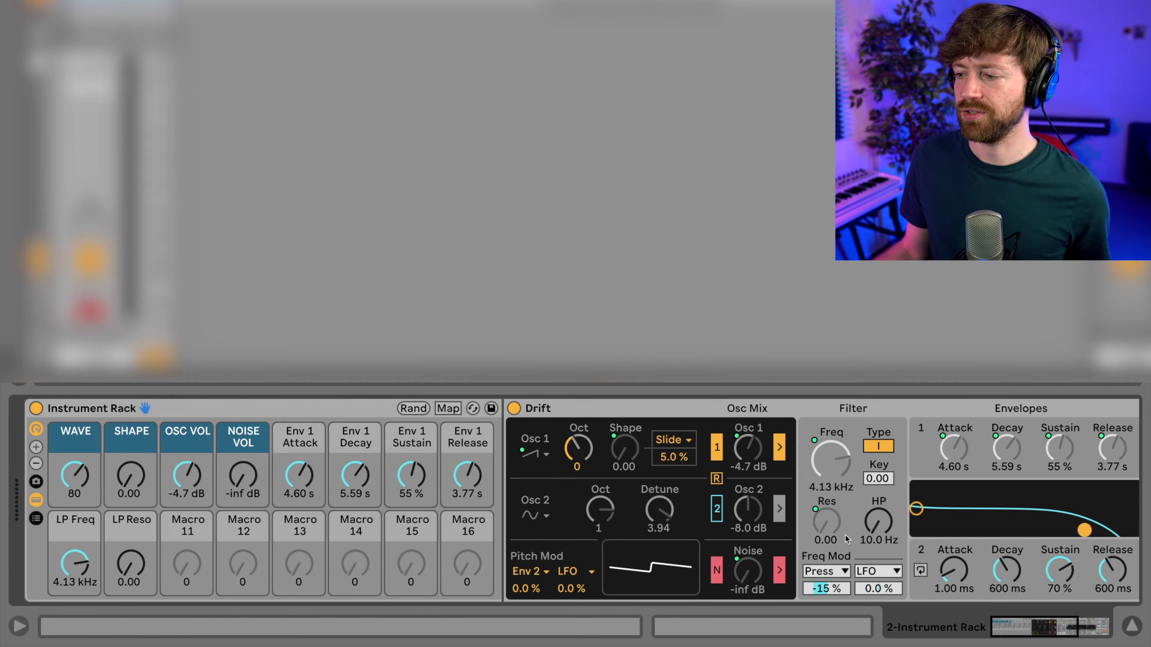
{"action": "left_click_drag", "start_coordinate": [137, 580], "coordinate": [137, 530]}
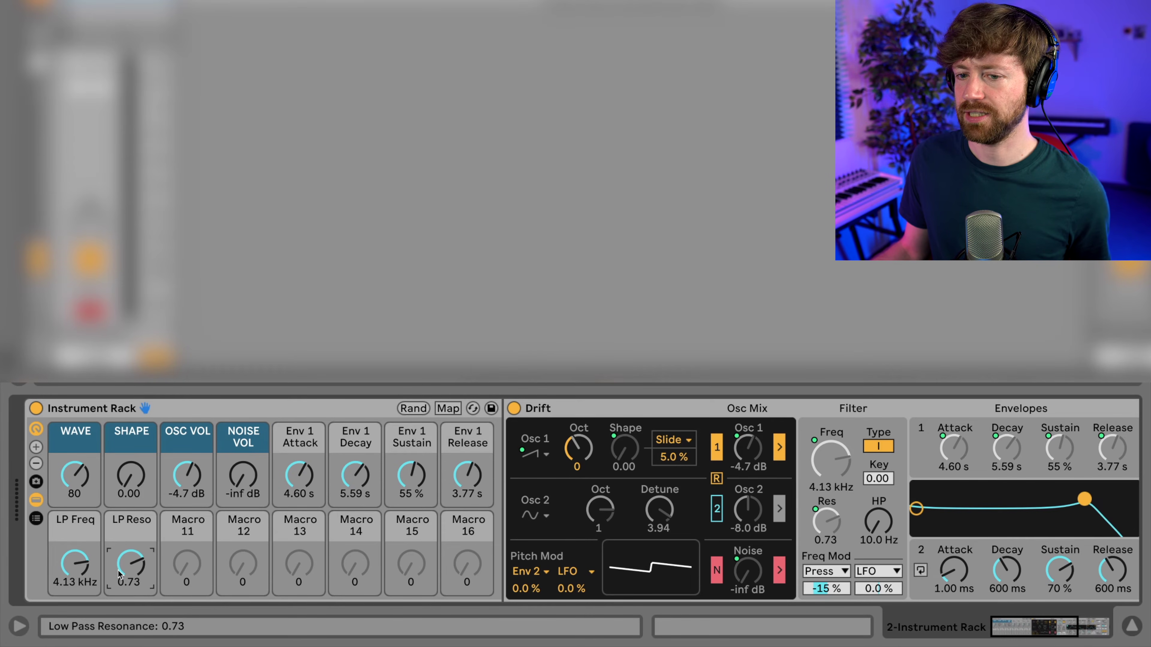
- Sweep the two filter macros to test the sound, setting LP Freq to 808 Hz and LP Reso to 0.99
{"action": "left_click_drag", "start_coordinate": [74, 564], "coordinate": [75, 606]}
{"action": "left_click_drag", "start_coordinate": [130, 564], "coordinate": [130, 603]}
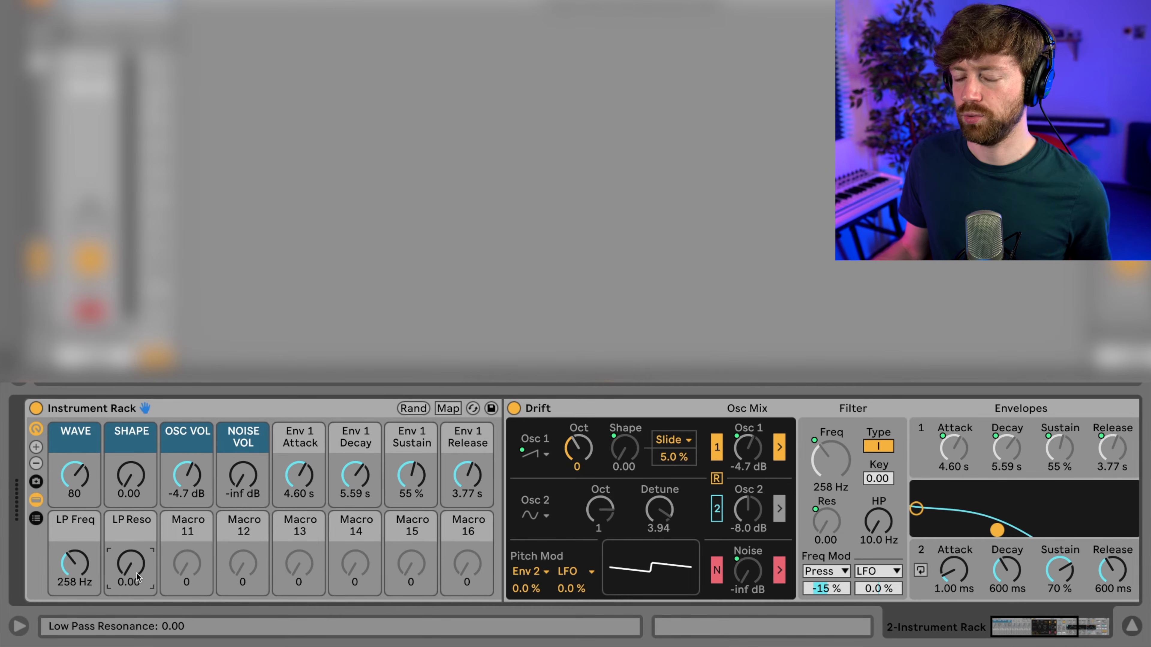
{"action": "left_click_drag", "start_coordinate": [138, 576], "coordinate": [137, 526]}
{"action": "mouse_move", "coordinate": [71, 577]}
{"action": "left_mouse_down"}
{"action": "mouse_move", "coordinate": [71, 562]}
{"action": "mouse_move", "coordinate": [134, 570]}
{"action": "mouse_move", "coordinate": [134, 597]}
{"action": "mouse_move", "coordinate": [134, 564]}
{"action": "mouse_move", "coordinate": [74, 562]}
{"action": "mouse_move", "coordinate": [74, 552]}
{"action": "mouse_move", "coordinate": [130, 578]}
{"action": "mouse_move", "coordinate": [130, 601]}
{"action": "mouse_move", "coordinate": [130, 564]}
{"action": "mouse_move", "coordinate": [74, 559]}
{"action": "mouse_move", "coordinate": [75, 544]}
{"action": "mouse_move", "coordinate": [75, 565]}
{"action": "mouse_move", "coordinate": [74, 539]}
{"action": "mouse_move", "coordinate": [74, 569]}
{"action": "mouse_move", "coordinate": [74, 536]}
{"action": "mouse_move", "coordinate": [75, 562]}
{"action": "left_mouse_up"}
{"action": "left_click", "coordinate": [131, 564]}
{"action": "left_click", "coordinate": [75, 562]}
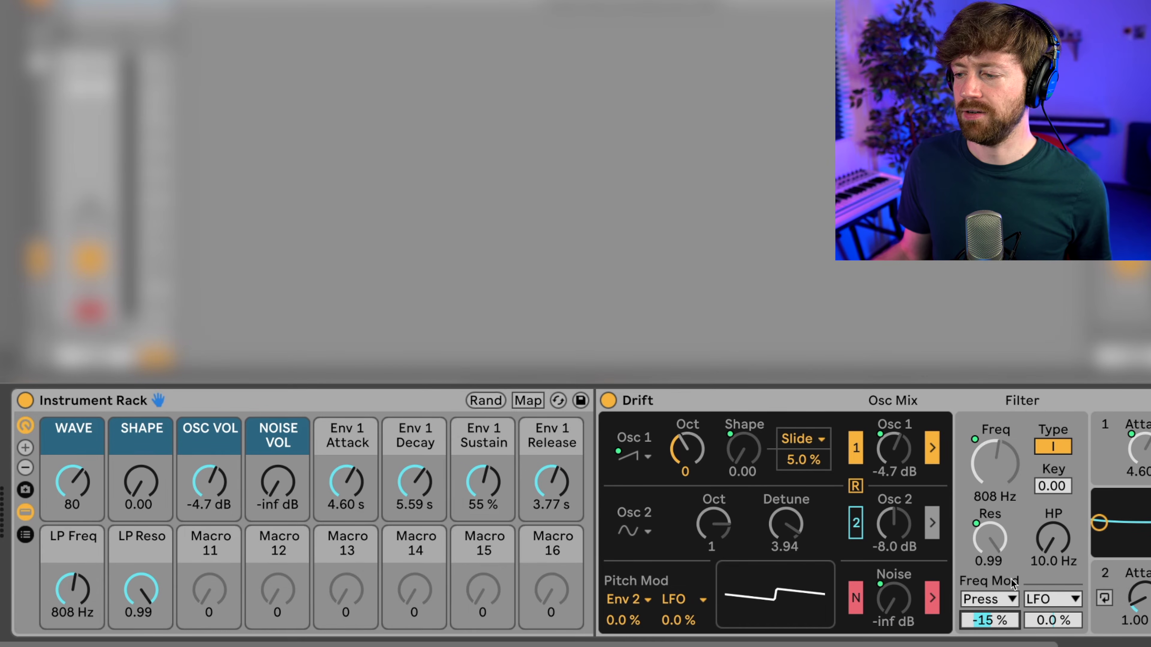
- Set the first filter frequency modulation source to Env 1, reset its amount to 0.0 % and map the amount to Macro 11
{"action": "left_click", "coordinate": [989, 599]}
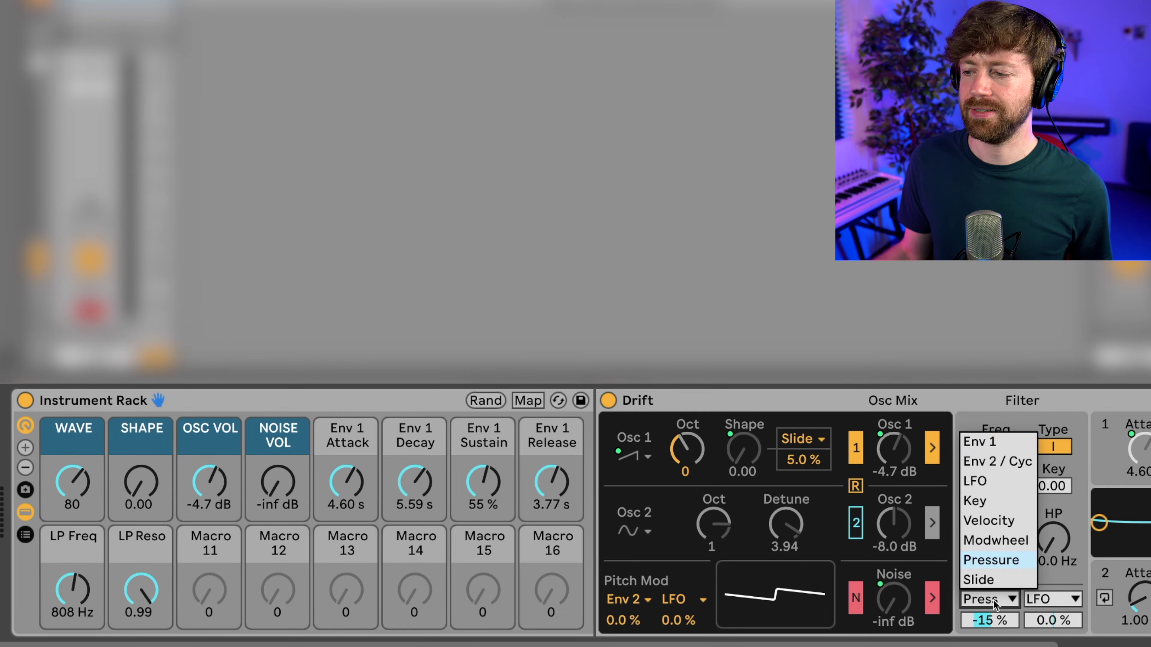
{"action": "left_click", "coordinate": [1004, 443]}
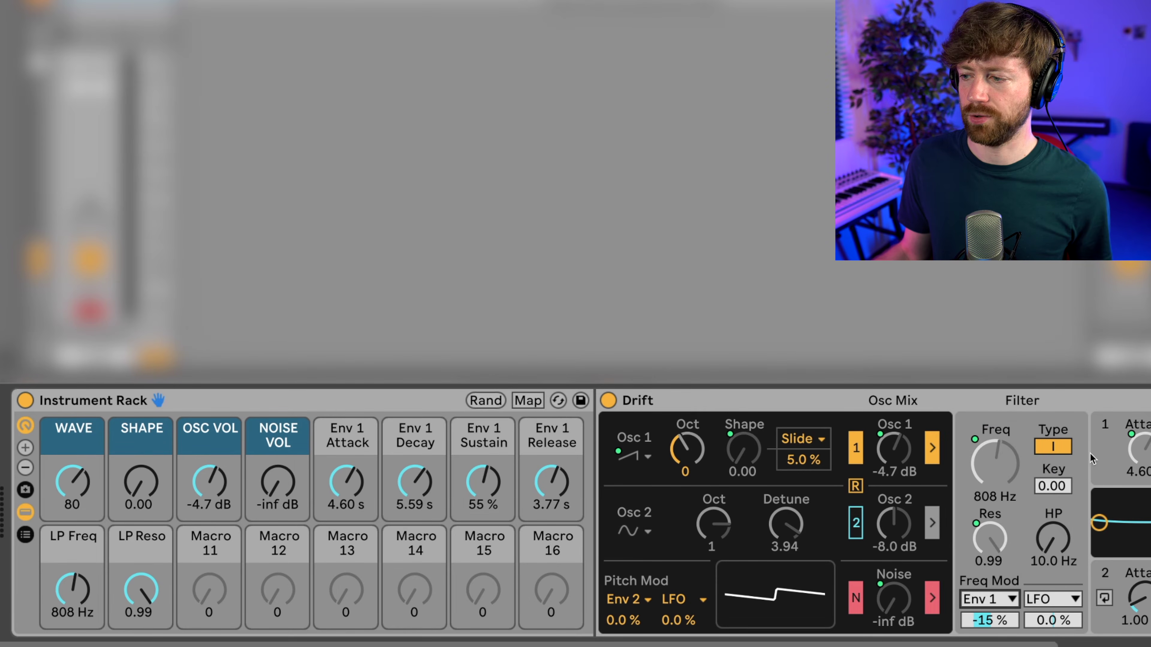
{"action": "double_click", "coordinate": [991, 624]}
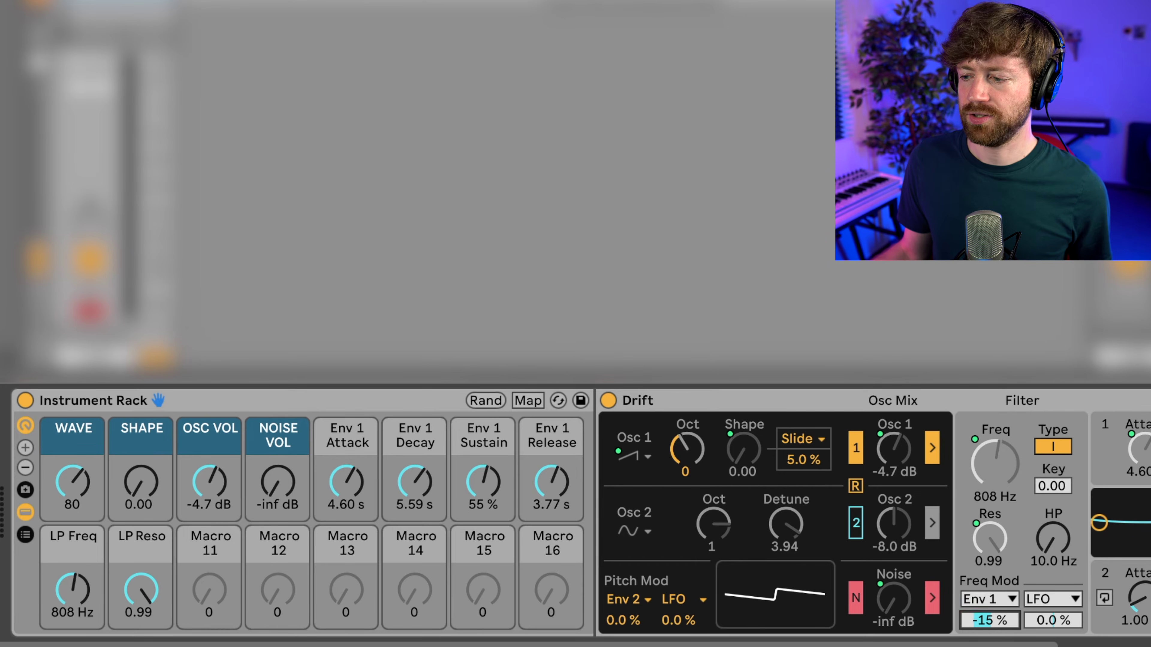
{"action": "right_click", "coordinate": [991, 623]}
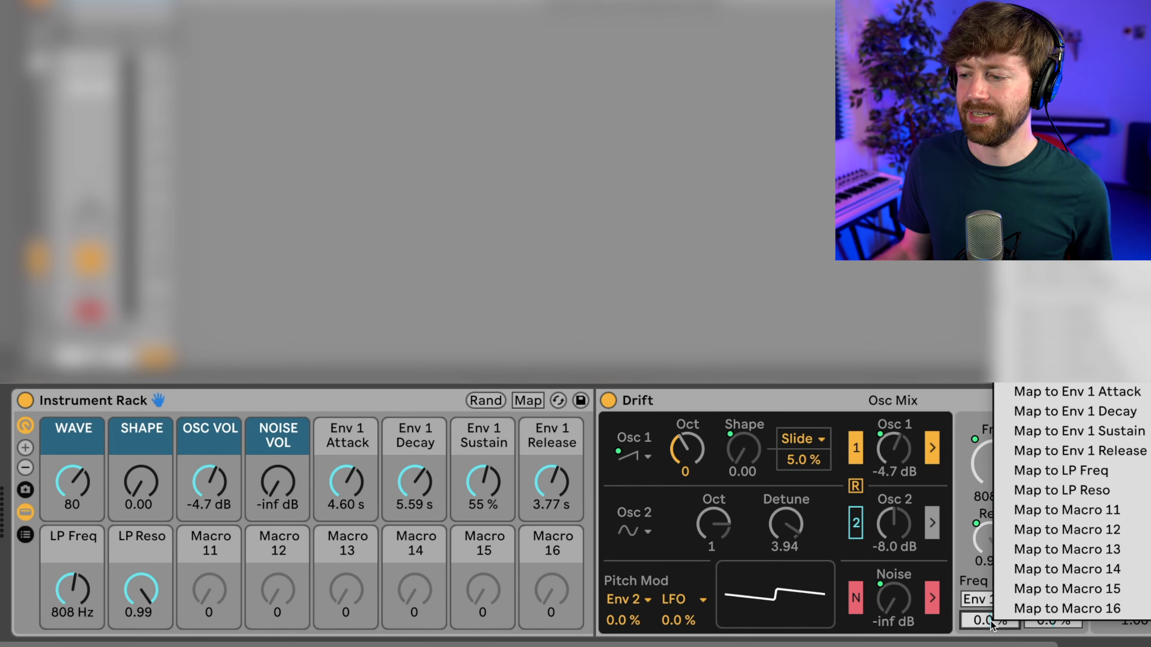
{"action": "left_click", "coordinate": [1056, 512]}
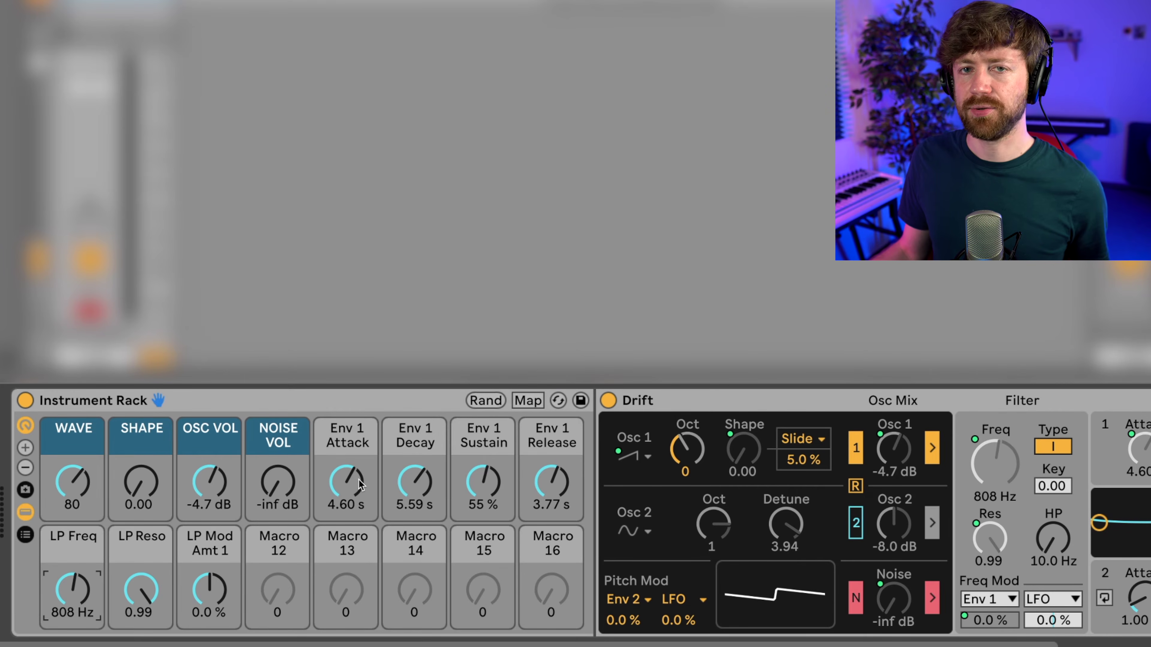
- Set the Env 1 macros to Attack 1.00 ms, Decay 1.30 s, Sustain 0.0 % and Release 1.10 s
{"action": "left_click_drag", "start_coordinate": [351, 487], "coordinate": [352, 553]}
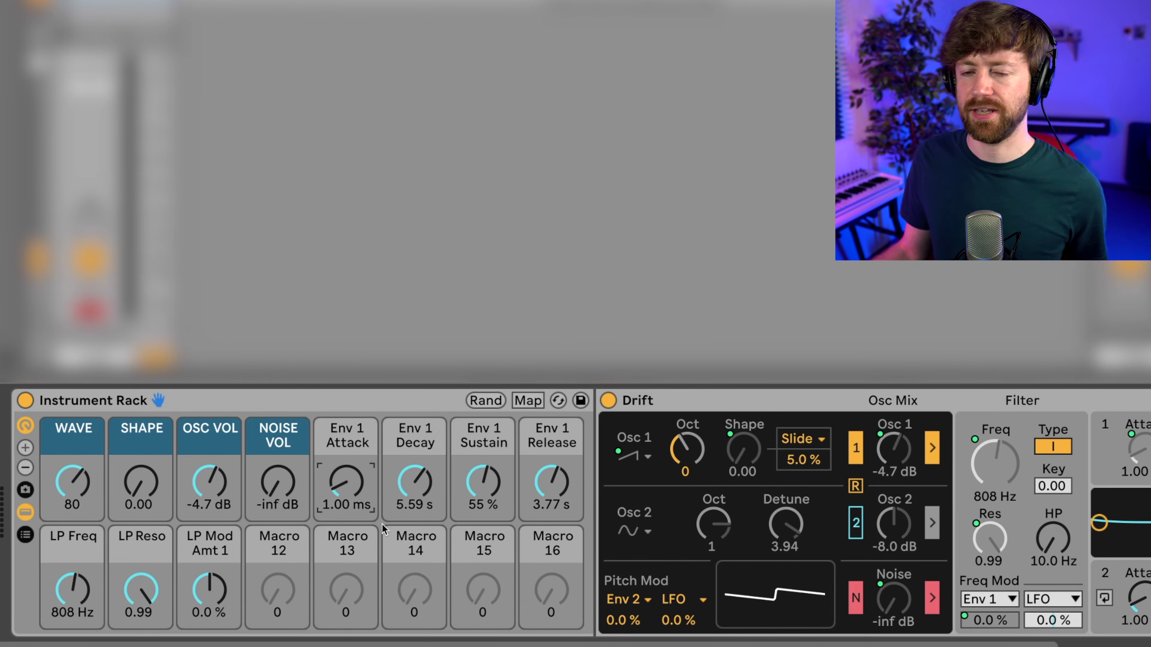
{"action": "left_click_drag", "start_coordinate": [414, 483], "coordinate": [415, 512]}
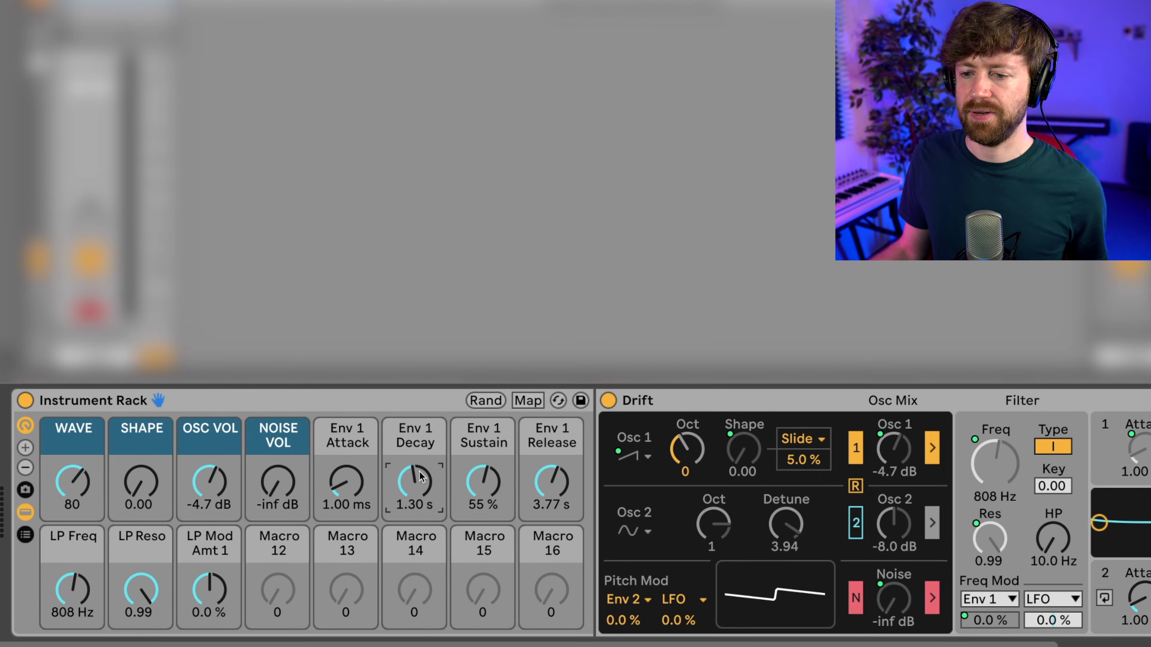
{"action": "left_click_drag", "start_coordinate": [493, 474], "coordinate": [493, 512]}
{"action": "mouse_move", "coordinate": [550, 489]}
{"action": "left_mouse_down"}
{"action": "mouse_move", "coordinate": [551, 506]}
{"action": "mouse_move", "coordinate": [550, 489]}
{"action": "left_mouse_up"}
- Set LP Freq to 30.9 Hz, LP Reso to 0.69, Env 1 Decay to 1.54 s and LP Mod Amt 1 to 100 %
{"action": "left_click_drag", "start_coordinate": [114, 589], "coordinate": [73, 622]}
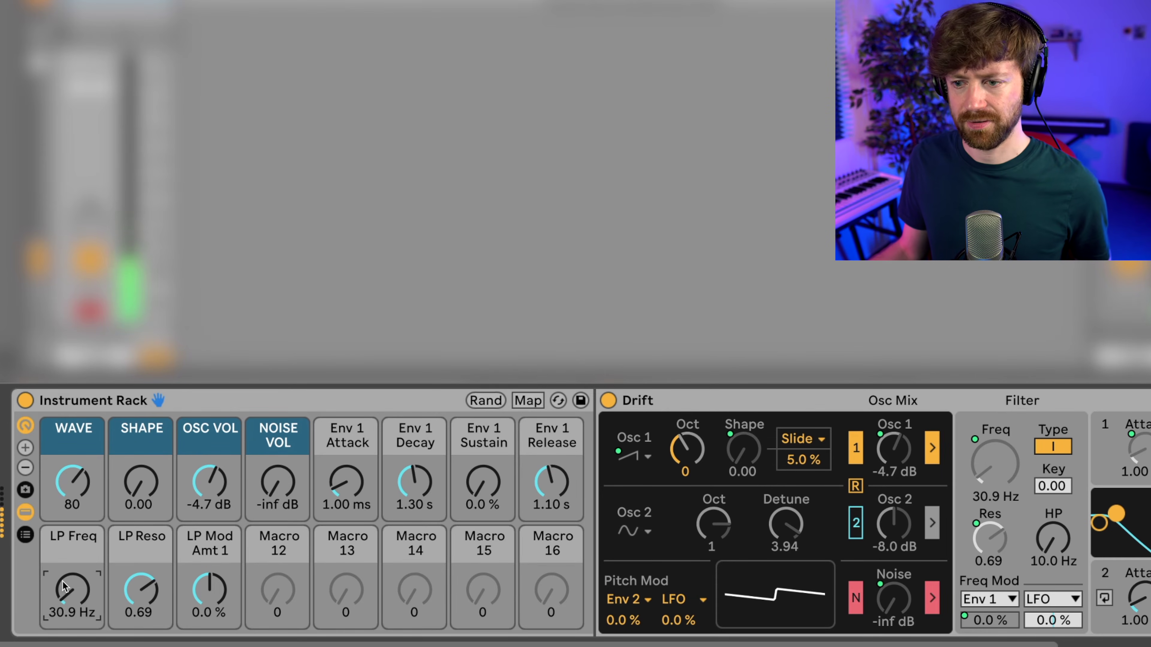
{"action": "left_click_drag", "start_coordinate": [392, 492], "coordinate": [392, 484]}
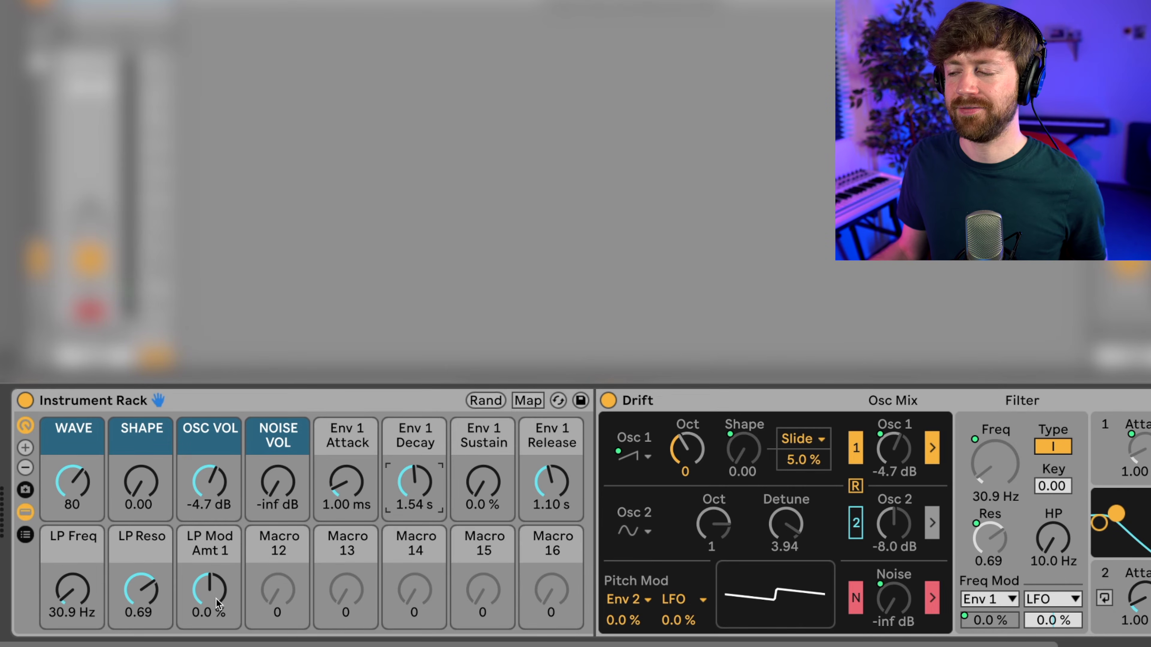
{"action": "left_click_drag", "start_coordinate": [217, 604], "coordinate": [217, 550]}
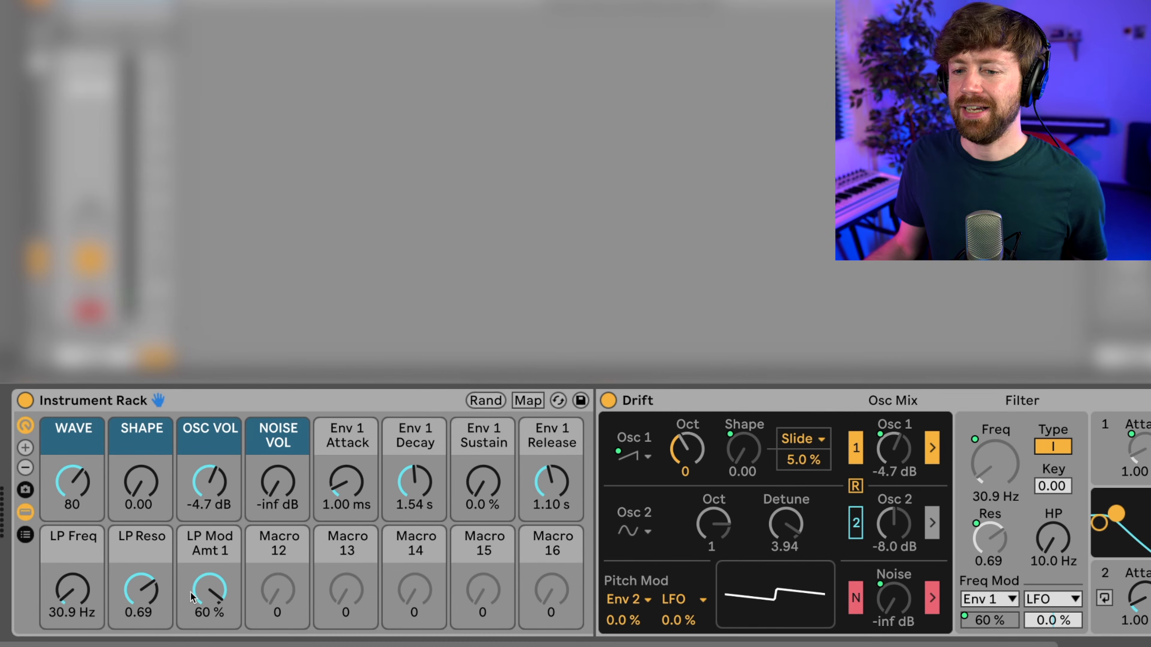
{"action": "left_click", "coordinate": [205, 592]}
{"action": "left_click_drag", "start_coordinate": [205, 592], "coordinate": [205, 558]}
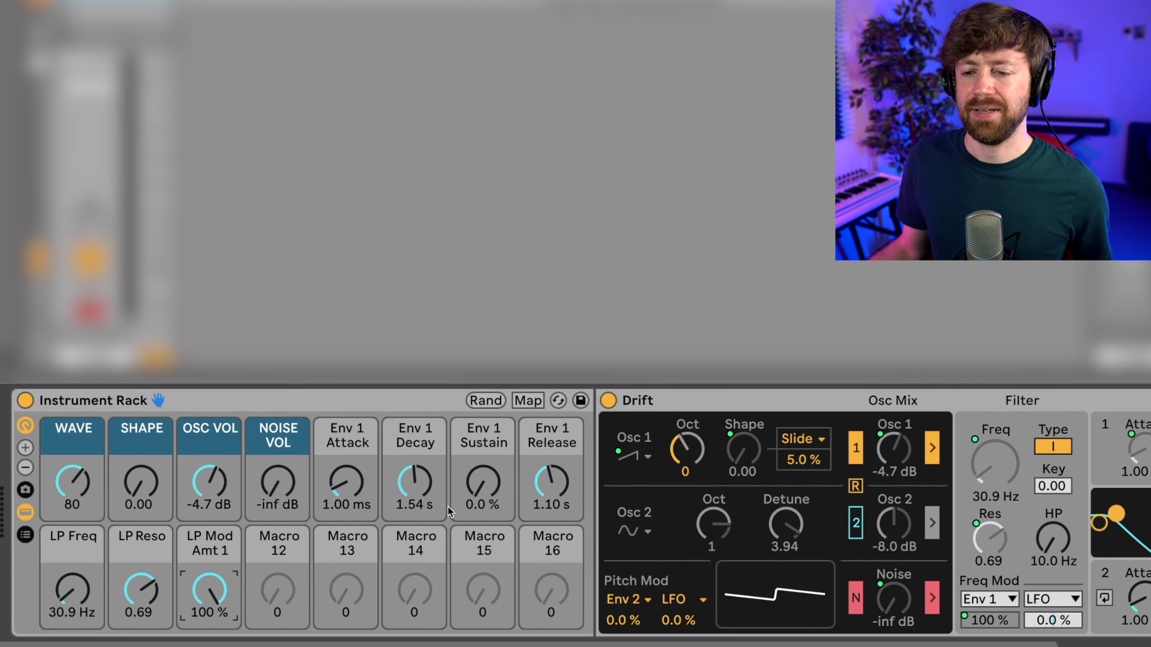
- Lengthen Env 1 Decay to 14.1 s and Env 1 Attack to 4.92 s, and raise LP Reso to 0.99
{"action": "left_click_drag", "start_coordinate": [415, 504], "coordinate": [415, 473]}
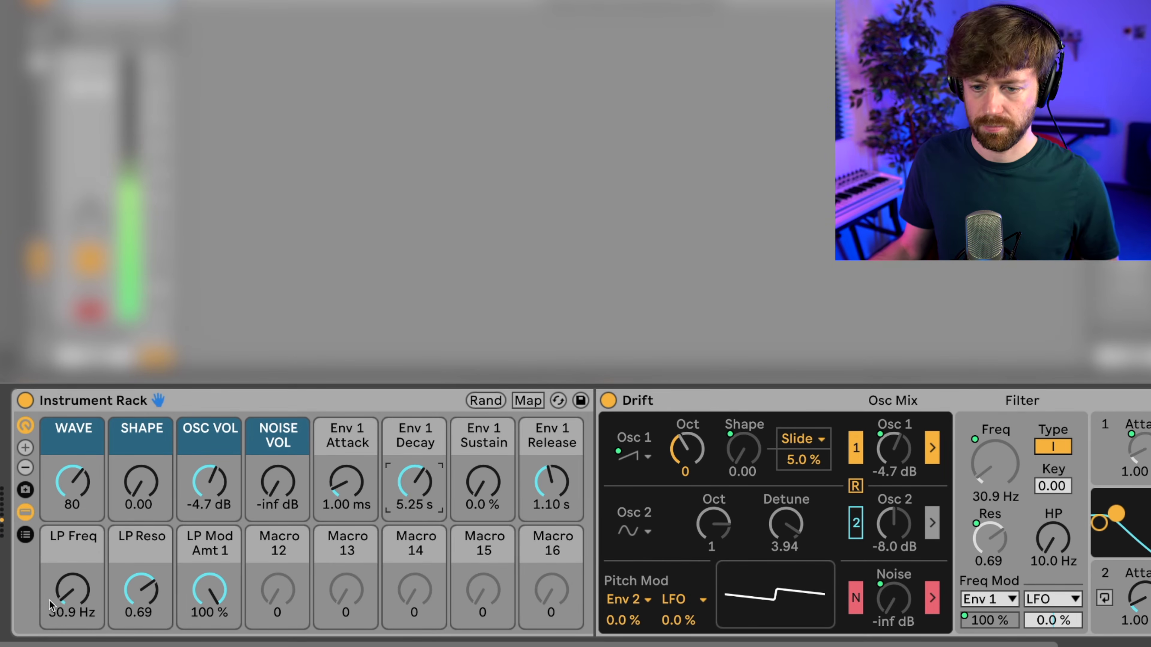
{"action": "mouse_move", "coordinate": [434, 484]}
{"action": "left_mouse_down"}
{"action": "mouse_move", "coordinate": [434, 466]}
{"action": "mouse_move", "coordinate": [431, 491]}
{"action": "left_mouse_up"}
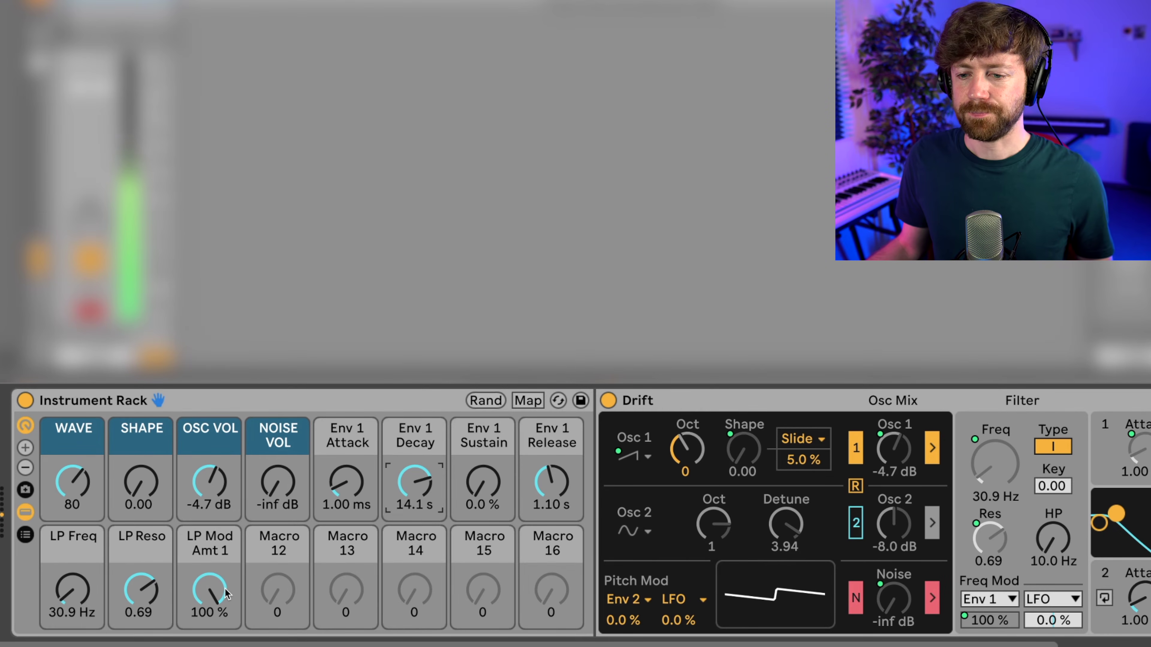
{"action": "left_click_drag", "start_coordinate": [341, 526], "coordinate": [341, 442]}
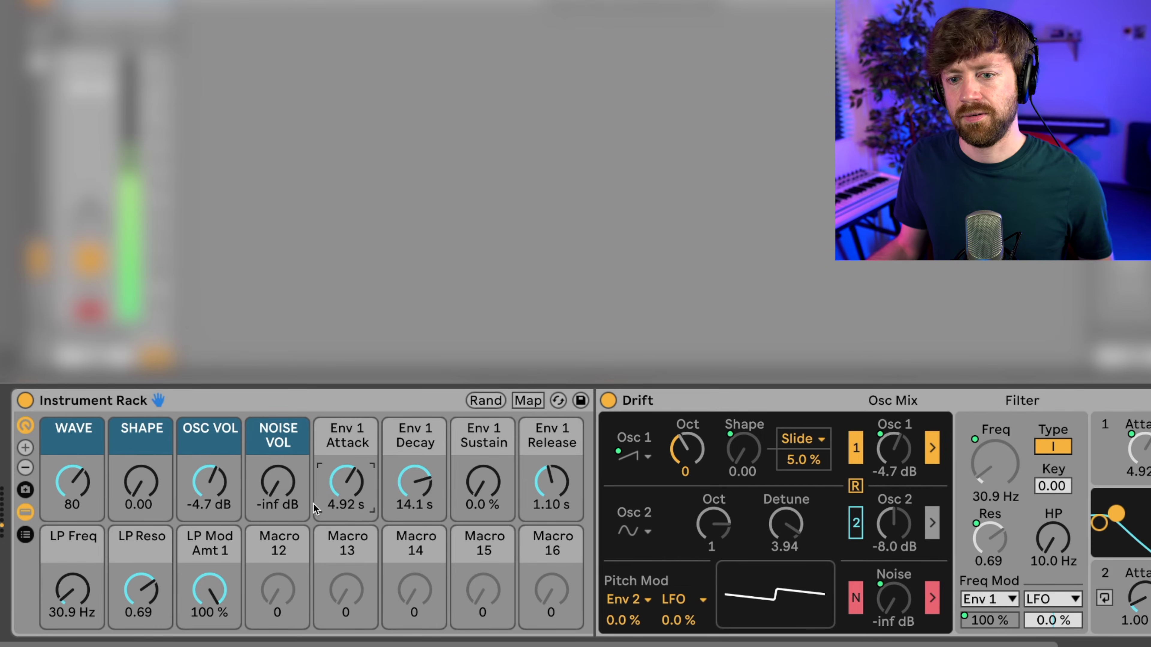
{"action": "left_click", "coordinate": [141, 594]}
{"action": "left_click_drag", "start_coordinate": [140, 594], "coordinate": [141, 569]}
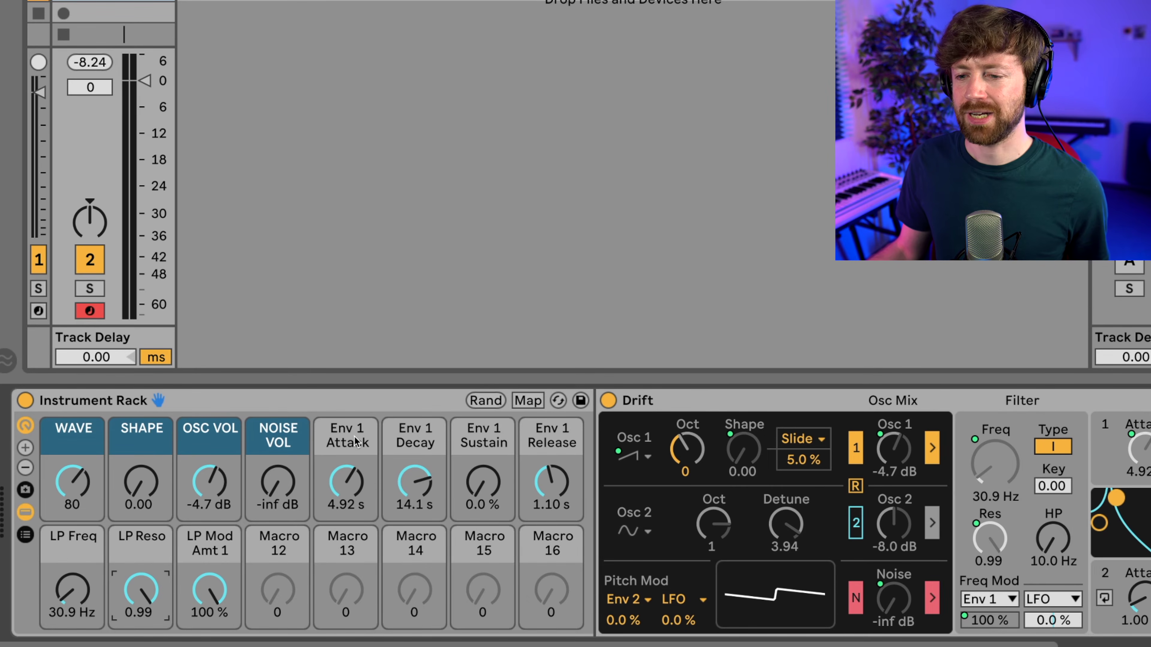
- Colour the Env 1 Attack, Decay, Sustain and Release macros salmon orange
{"action": "right_click", "coordinate": [347, 441]}
{"action": "left_click", "coordinate": [398, 387]}
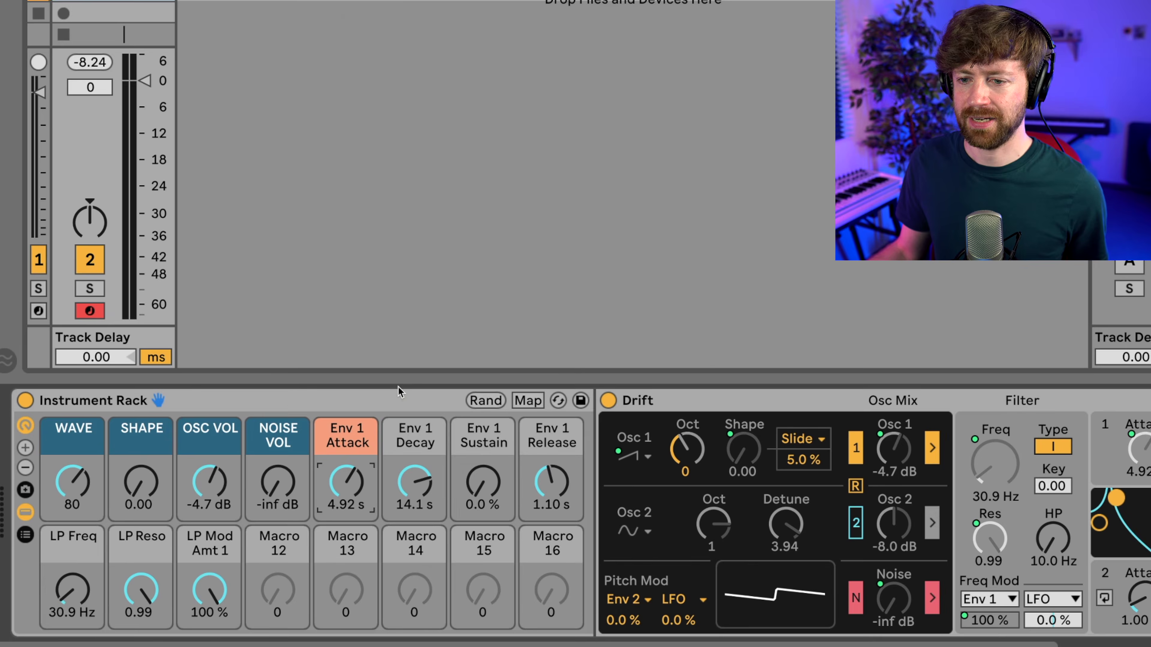
{"action": "right_click", "coordinate": [408, 434]}
{"action": "left_click", "coordinate": [446, 378]}
{"action": "right_click", "coordinate": [483, 428]}
{"action": "left_click", "coordinate": [520, 376]}
{"action": "right_click", "coordinate": [557, 435]}
{"action": "left_click", "coordinate": [603, 372]}
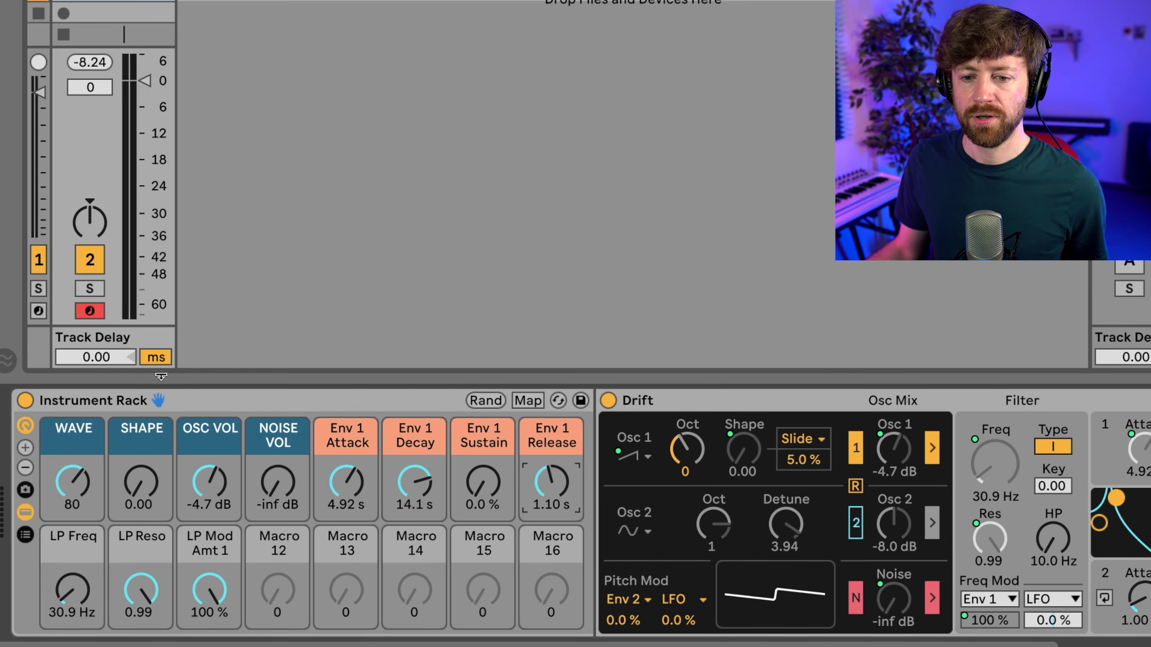
- Colour the LP Freq, LP Reso and LP Mod Amt 1 macros teal green
{"action": "right_click", "coordinate": [68, 539]}
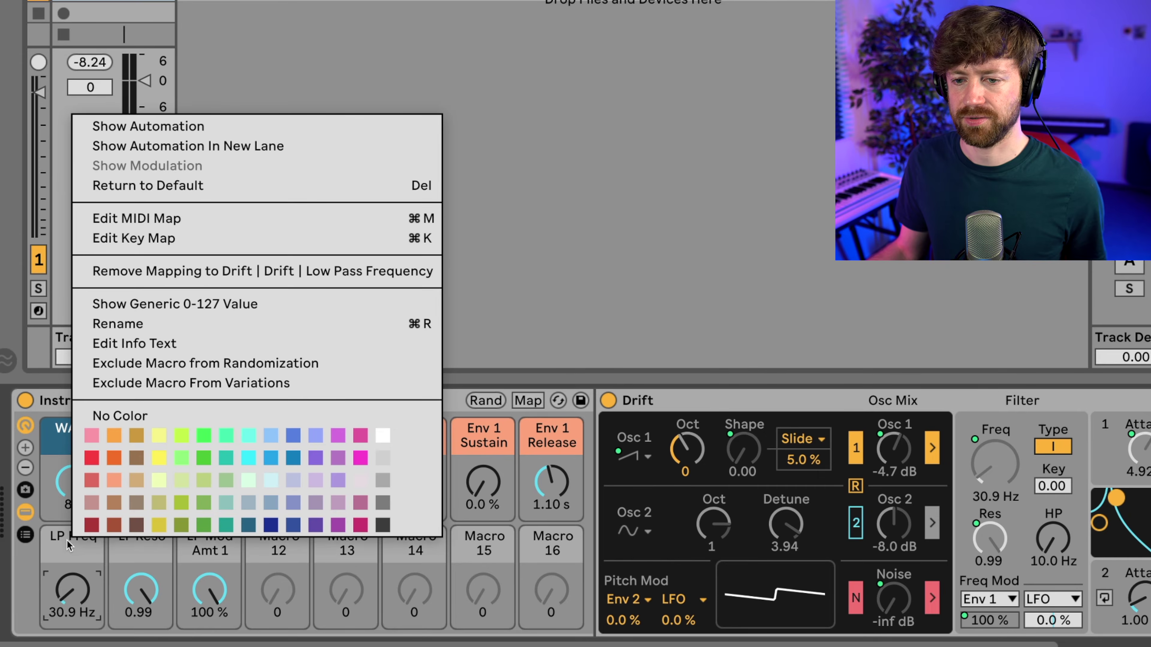
{"action": "left_click", "coordinate": [225, 525]}
{"action": "right_click", "coordinate": [136, 548]}
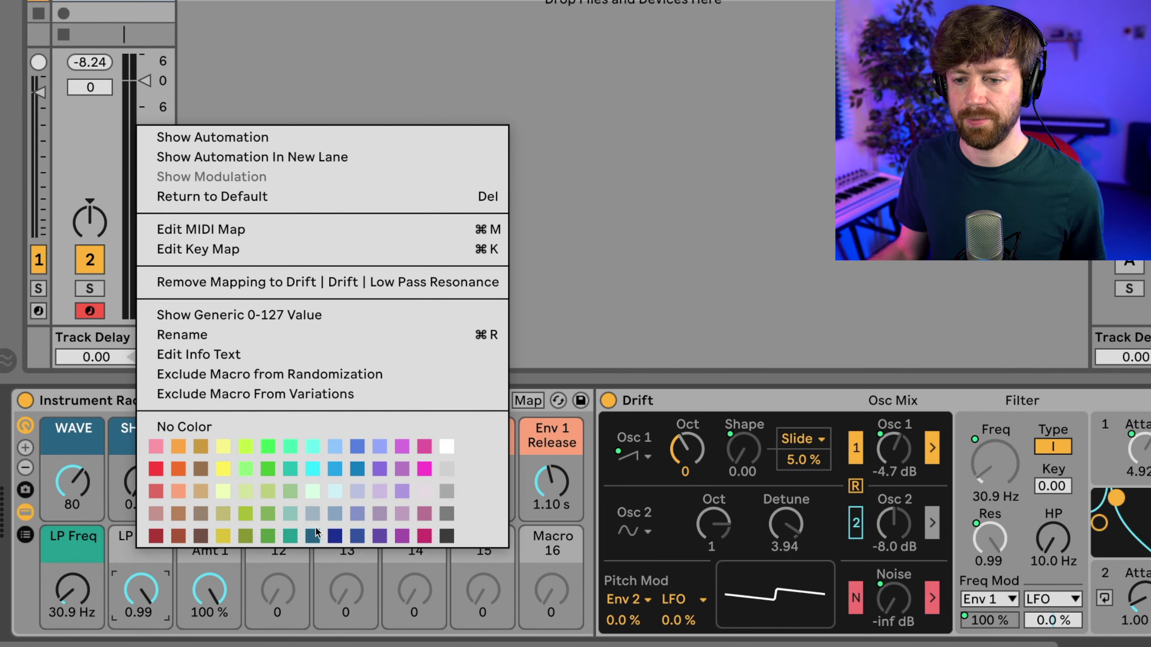
{"action": "left_click", "coordinate": [289, 536]}
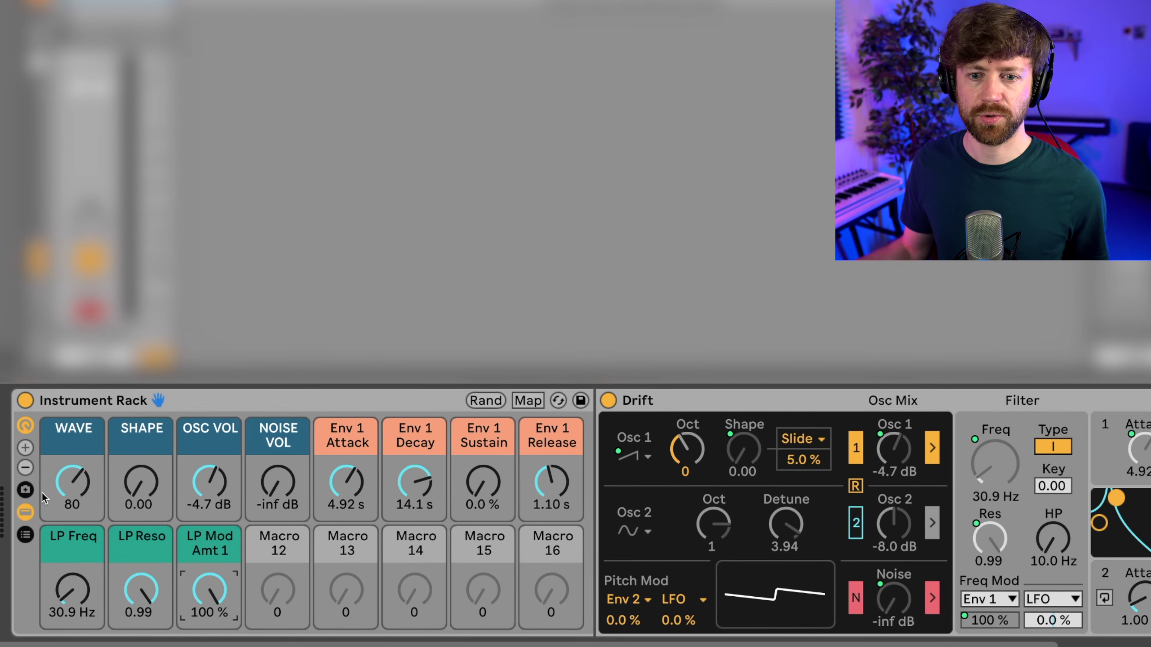
- Show the rack's macro variations and store the current macro settings as a new variation
{"action": "left_click", "coordinate": [25, 490]}
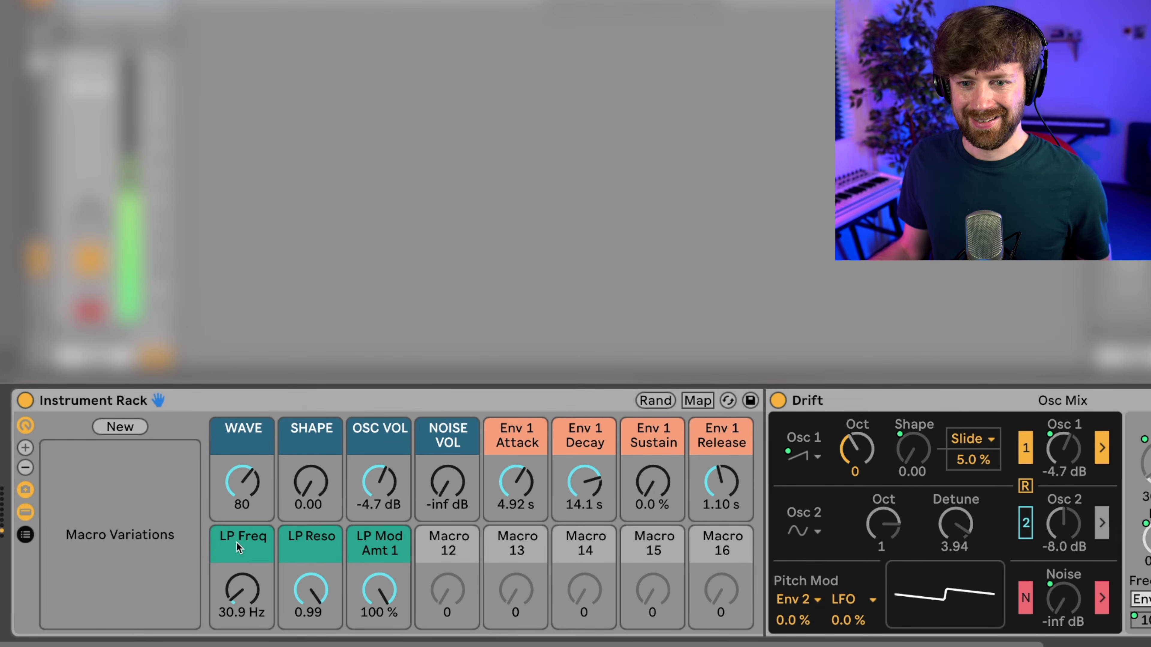
{"action": "left_click", "coordinate": [114, 427]}
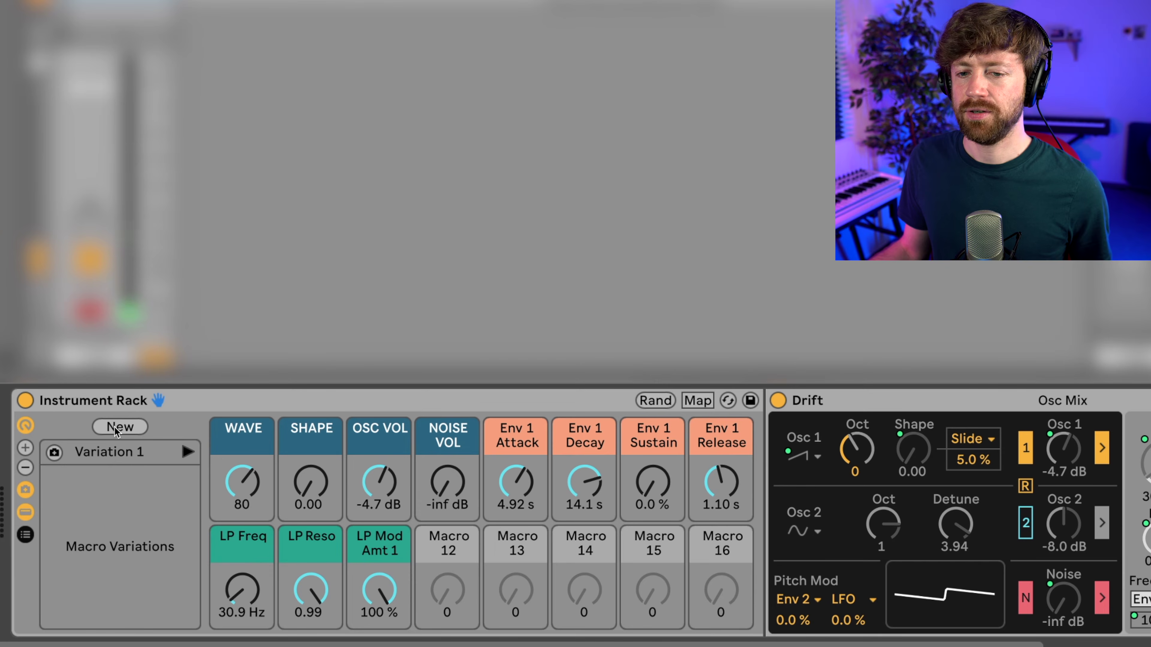
{"action": "left_click", "coordinate": [55, 453]}
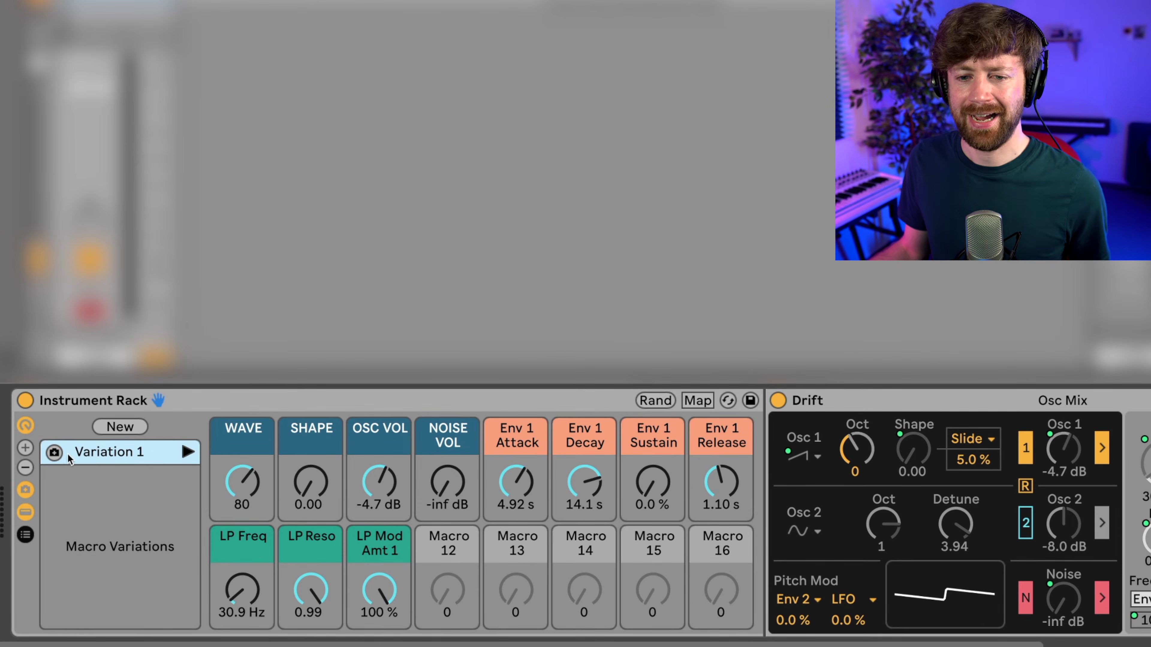
- Rename the stored macro variation as Long Reso Swell
{"action": "double_click", "coordinate": [102, 454]}
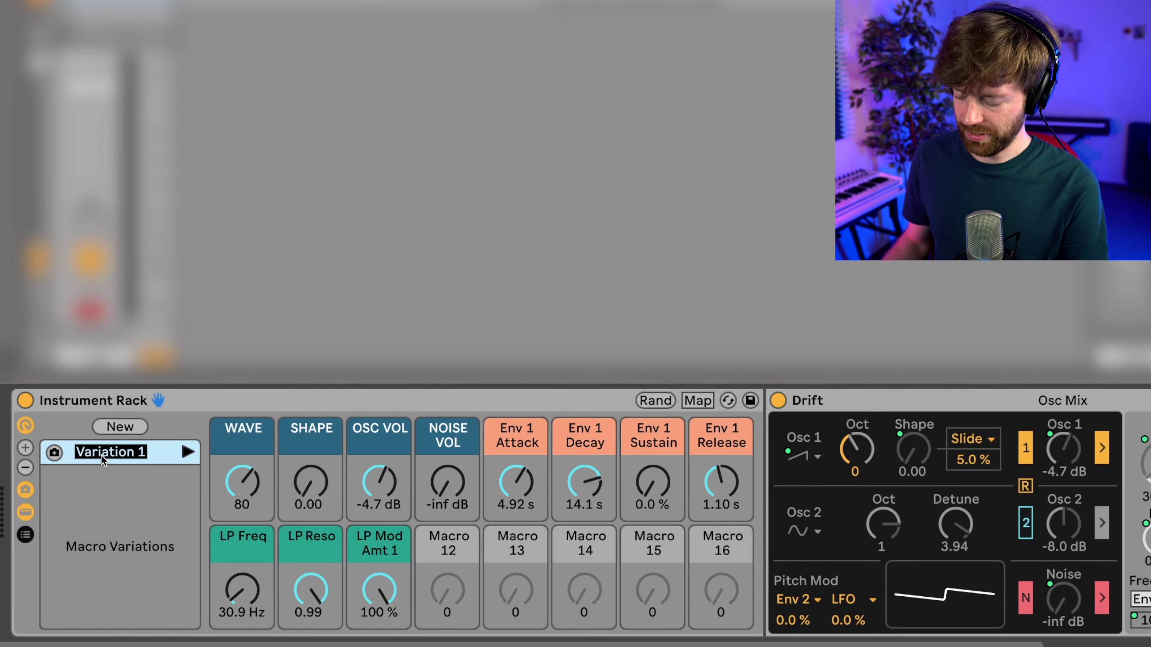
{"action": "type", "text": "Long Swe"}
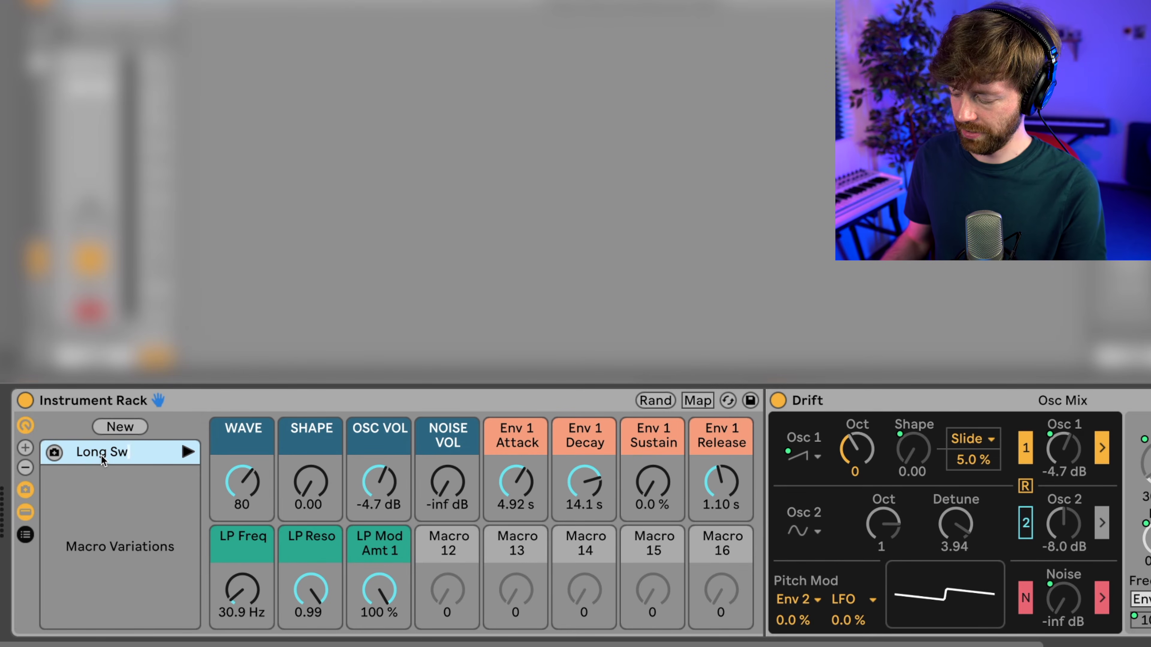
{"action": "key", "text": "BackSpace"}
{"action": "key", "text": "BackSpace"}
{"action": "key", "text": "BackSpace"}
{"action": "type", "text": "Re"}
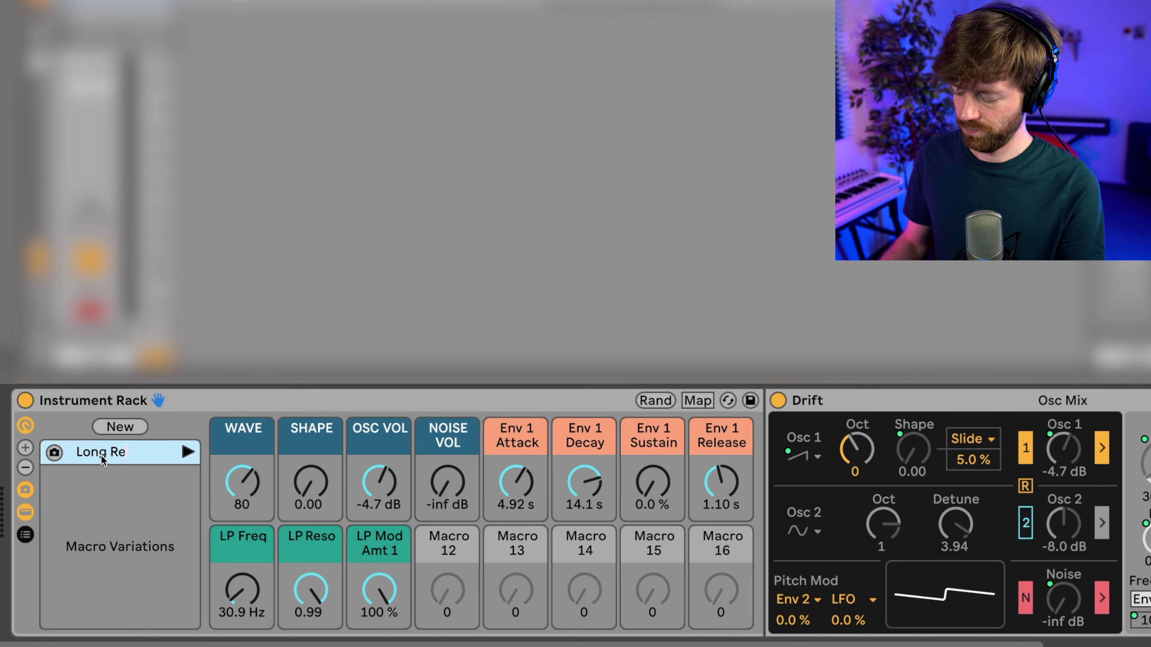
{"action": "type", "text": "so Swell"}
{"action": "key", "text": "Return"}
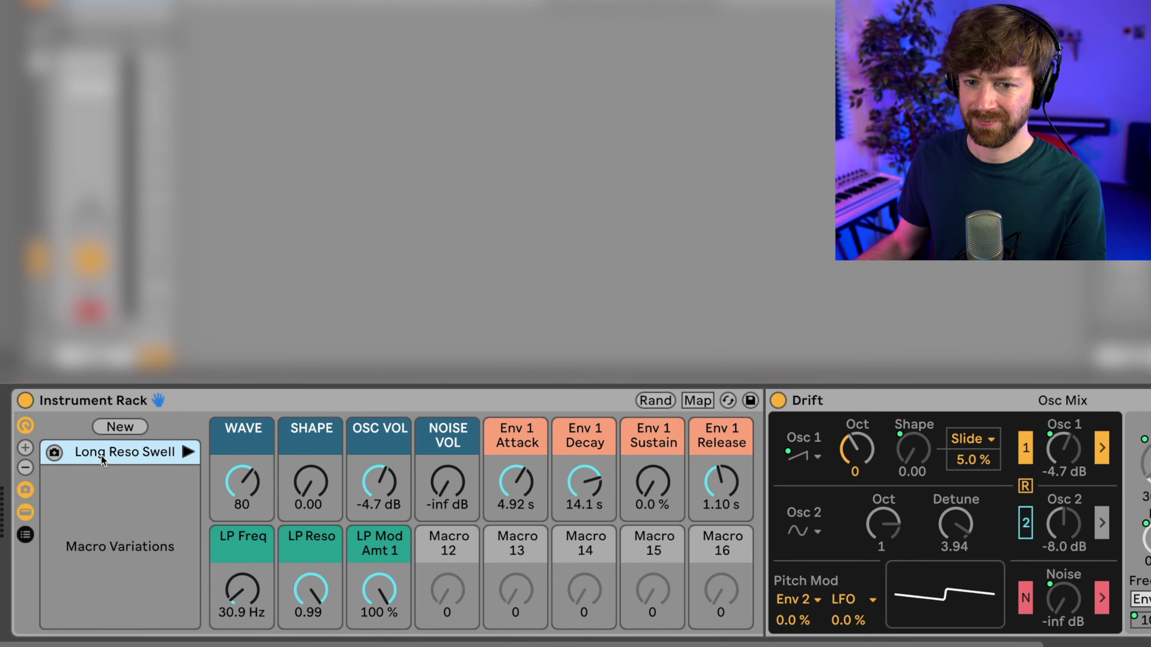
- Create a second macro variation, raise SHAPE to 0.17 and overwrite the variation with the changed macro settings
{"action": "left_click", "coordinate": [121, 430]}
{"action": "left_click", "coordinate": [117, 480]}
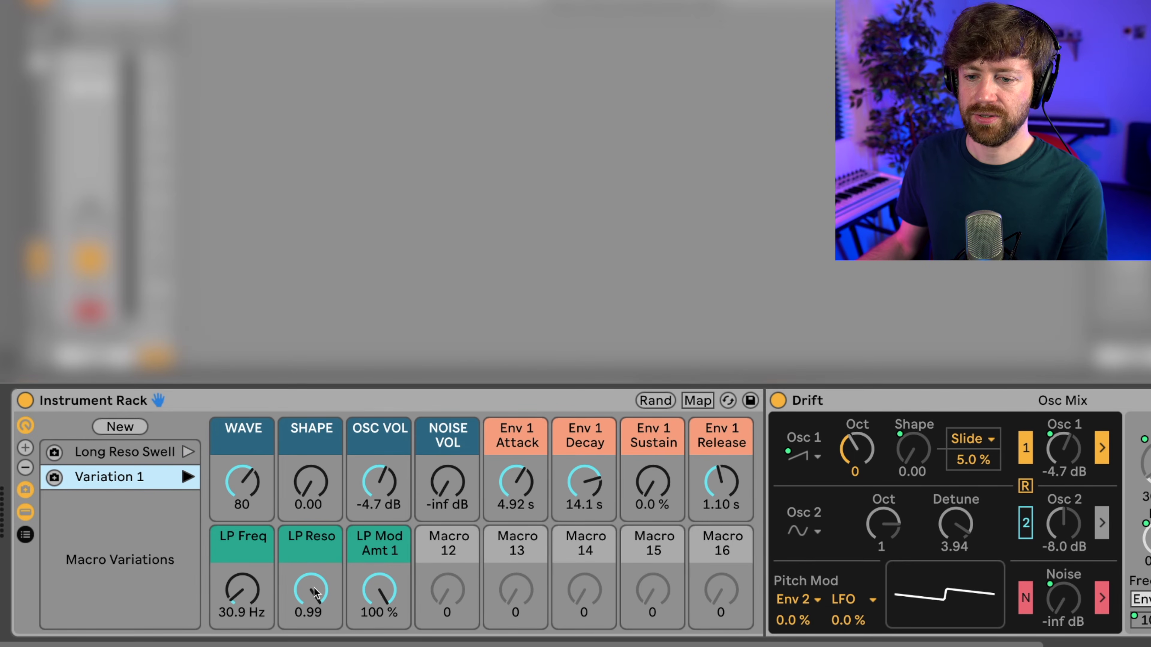
{"action": "left_click_drag", "start_coordinate": [319, 492], "coordinate": [312, 493]}
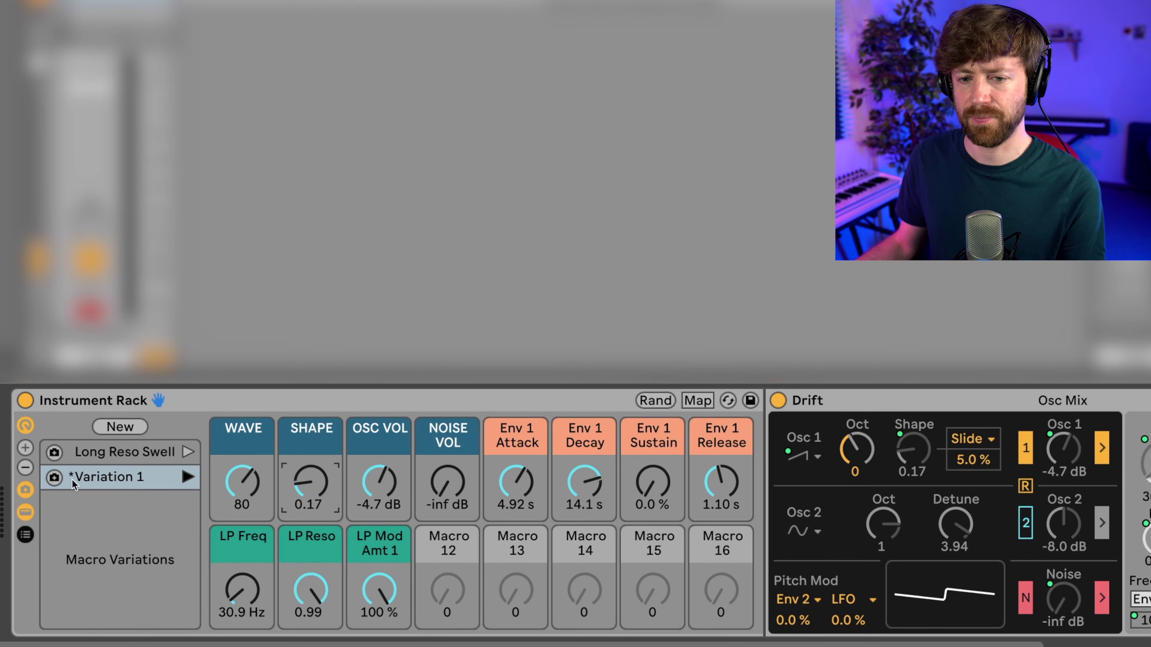
{"action": "left_click", "coordinate": [54, 477]}
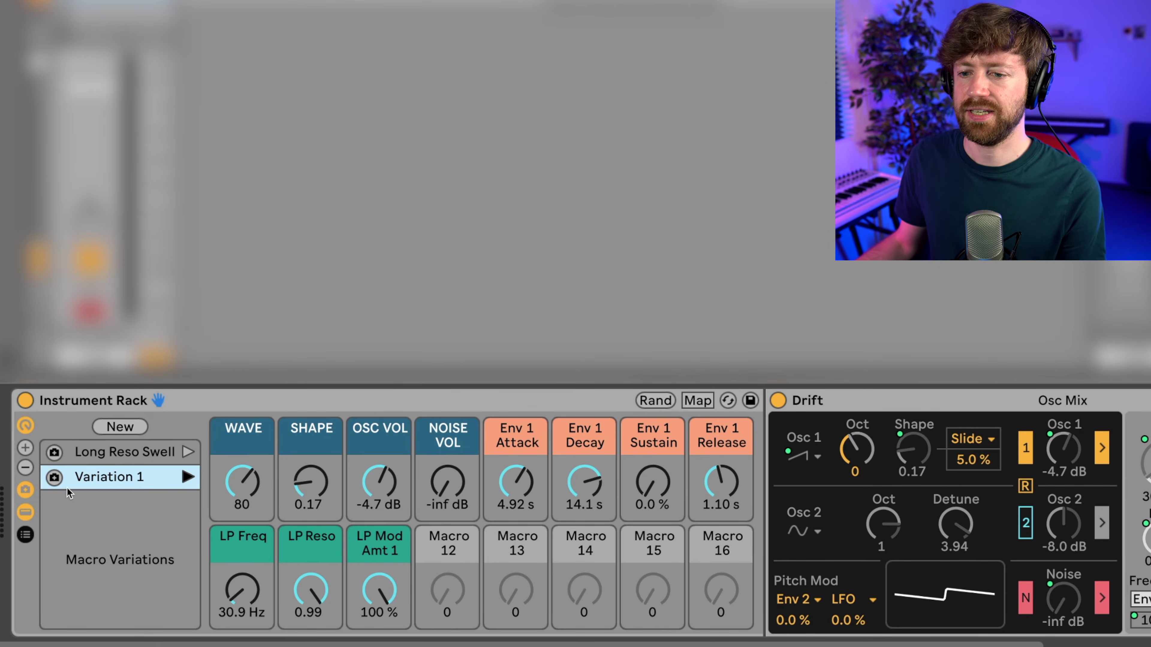
- Shorten Env 1 Attack to 0.00 ms, Decay to 1.95 s and Release to 769 ms, and lower LP Reso to 0.82 and SHAPE to 0.15
{"action": "left_click_drag", "start_coordinate": [516, 482], "coordinate": [516, 521]}
{"action": "left_click_drag", "start_coordinate": [581, 473], "coordinate": [581, 516]}
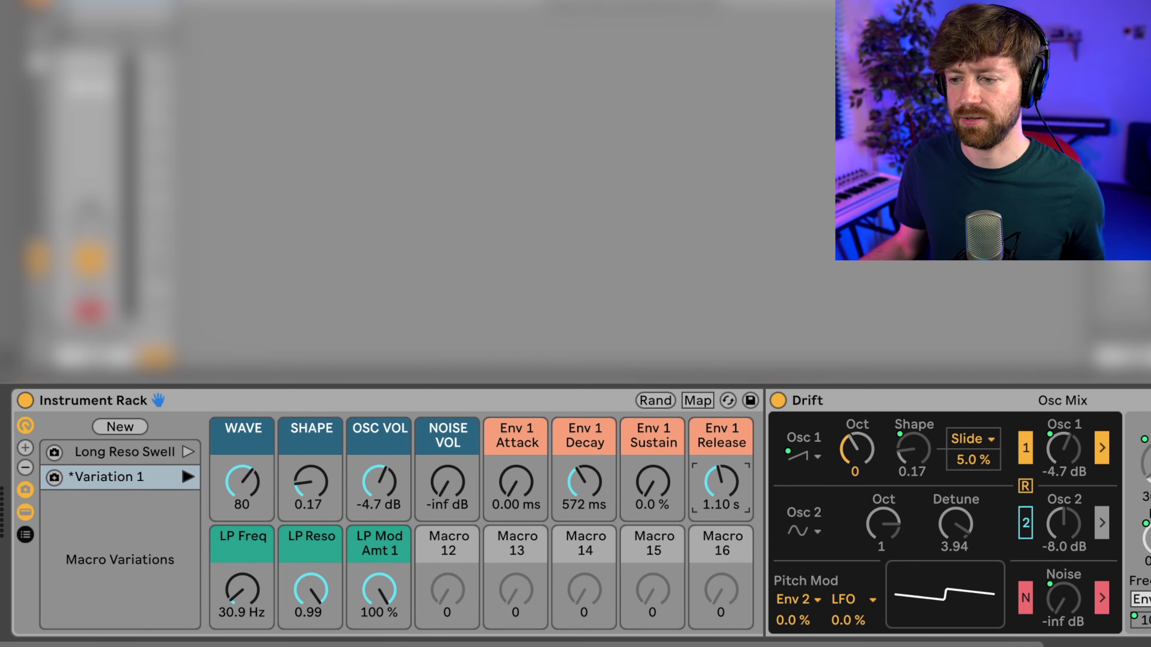
{"action": "left_click_drag", "start_coordinate": [721, 482], "coordinate": [721, 499]}
{"action": "left_click_drag", "start_coordinate": [311, 590], "coordinate": [311, 603]}
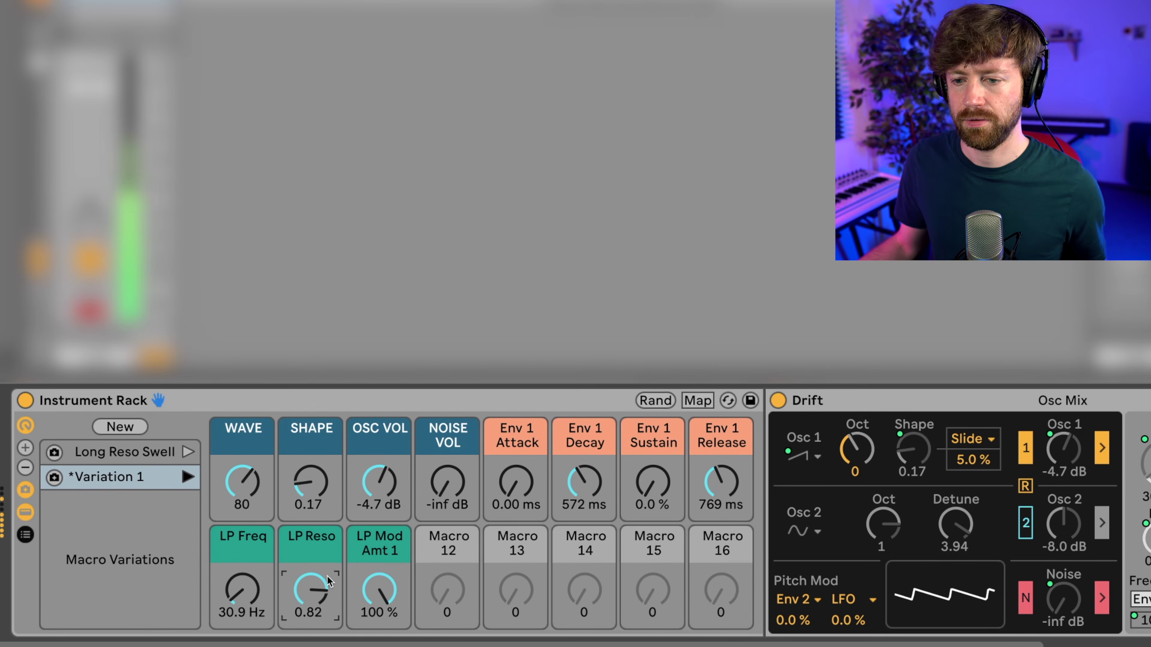
{"action": "mouse_move", "coordinate": [585, 481]}
{"action": "left_mouse_down"}
{"action": "mouse_move", "coordinate": [584, 462]}
{"action": "mouse_move", "coordinate": [578, 488]}
{"action": "left_mouse_up"}
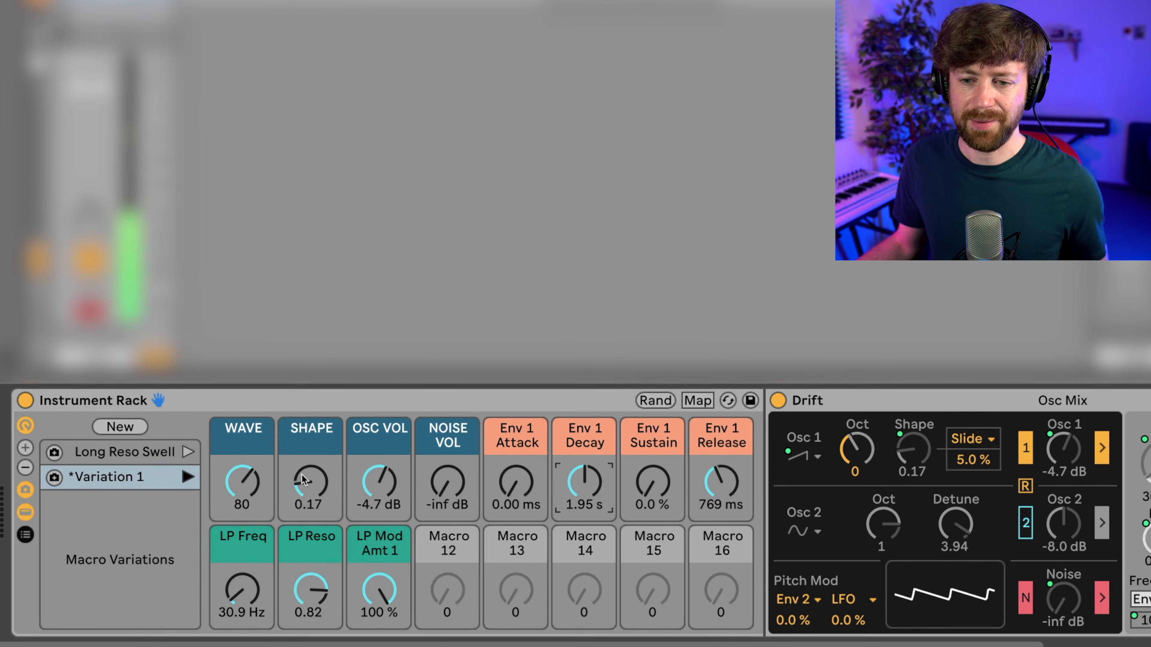
{"action": "mouse_move", "coordinate": [306, 479]}
{"action": "left_mouse_down"}
{"action": "mouse_move", "coordinate": [307, 503]}
{"action": "mouse_move", "coordinate": [307, 486]}
{"action": "left_mouse_up"}
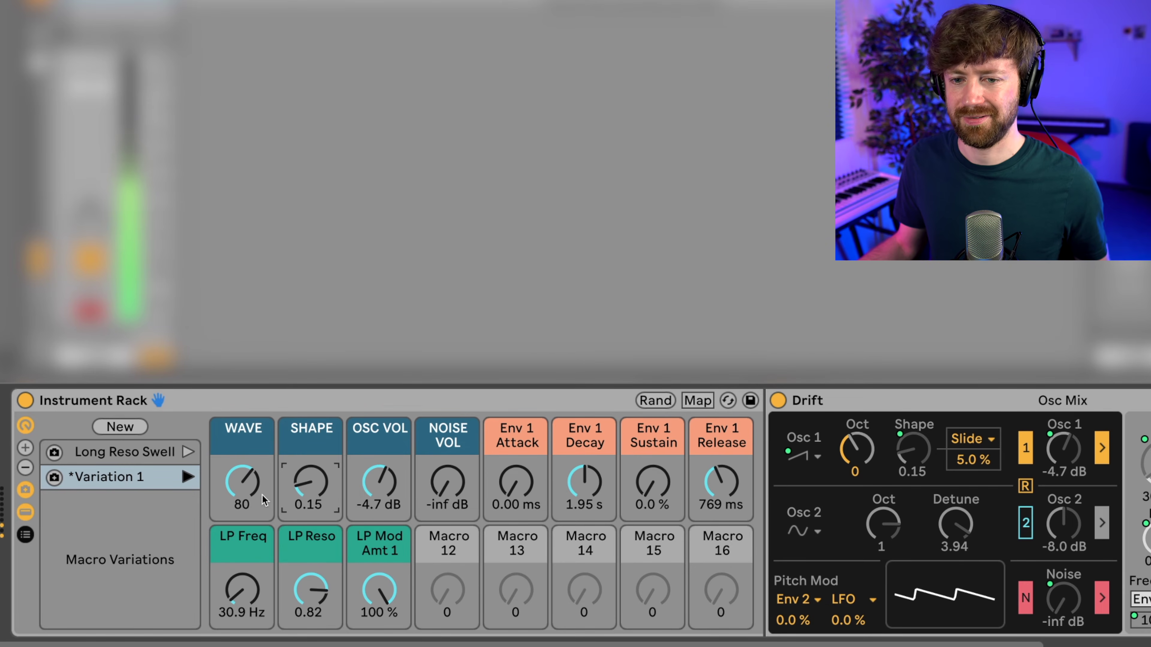
- Rename the second macro variation as Bouncy Bass
{"action": "double_click", "coordinate": [95, 476]}
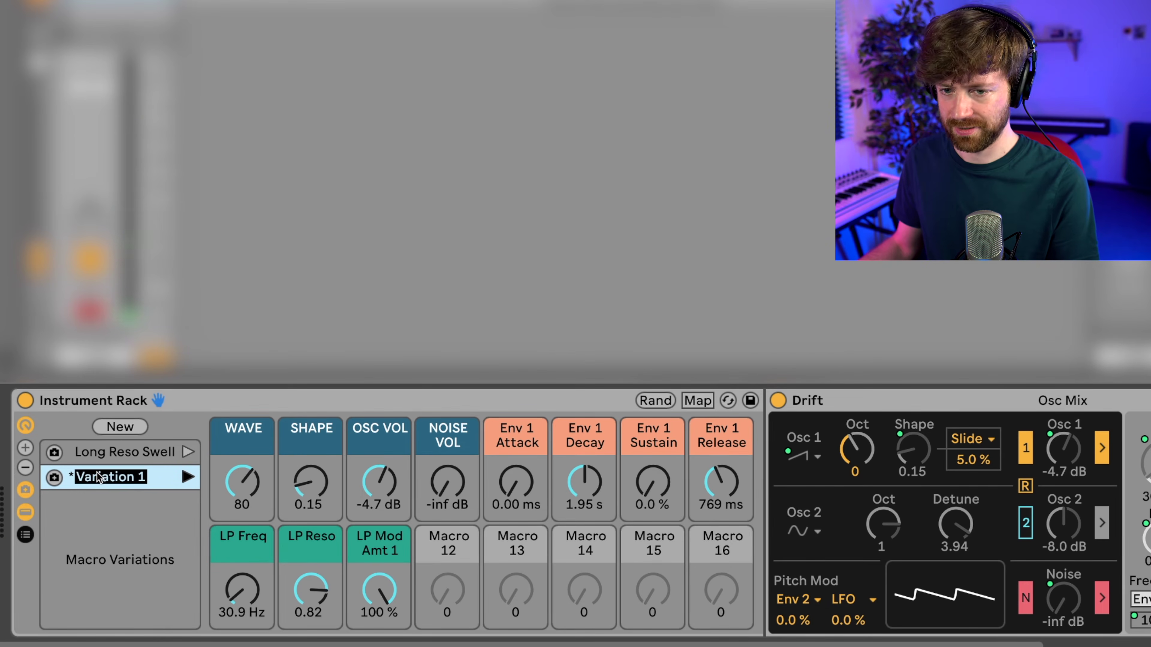
{"action": "type", "text": "Bouncy Bass"}
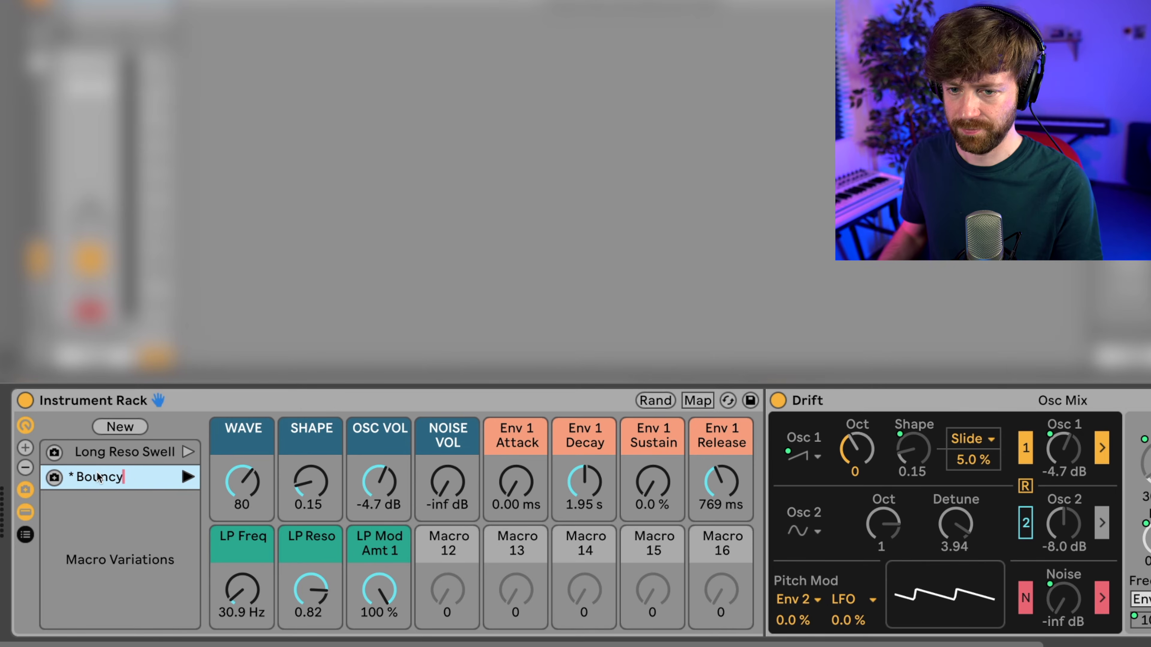
{"action": "key", "text": "Return"}
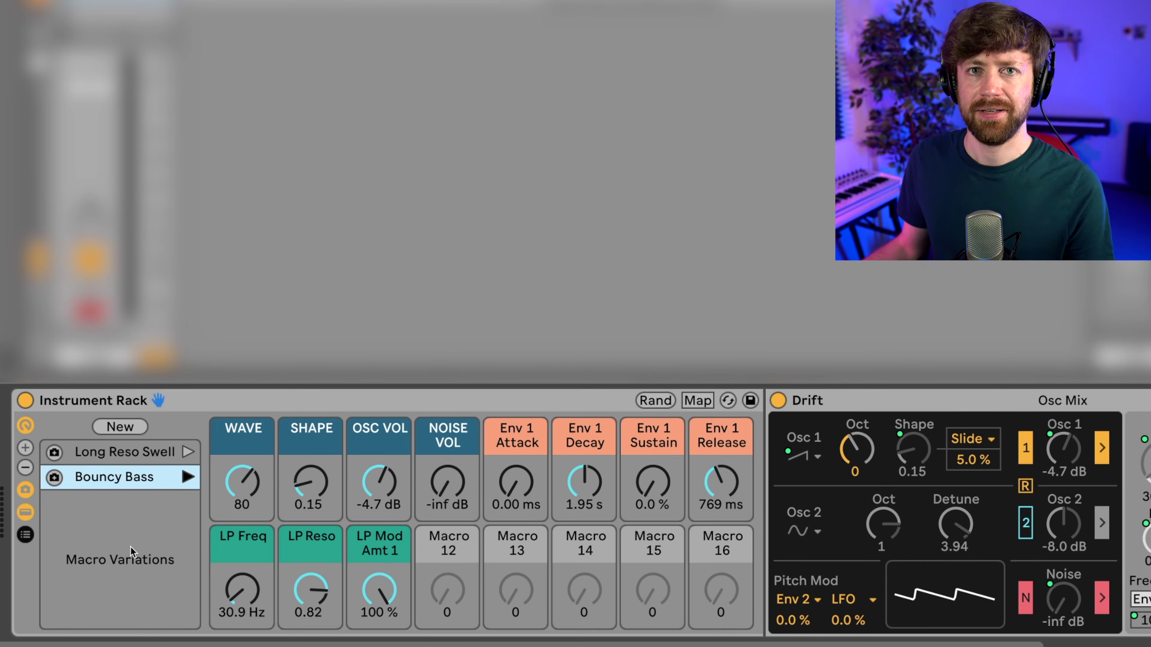
- Recall the Long Reso Swell and Bouncy Bass variations alternately to compare their sounds, ending on Bouncy Bass
{"action": "left_click", "coordinate": [187, 452]}
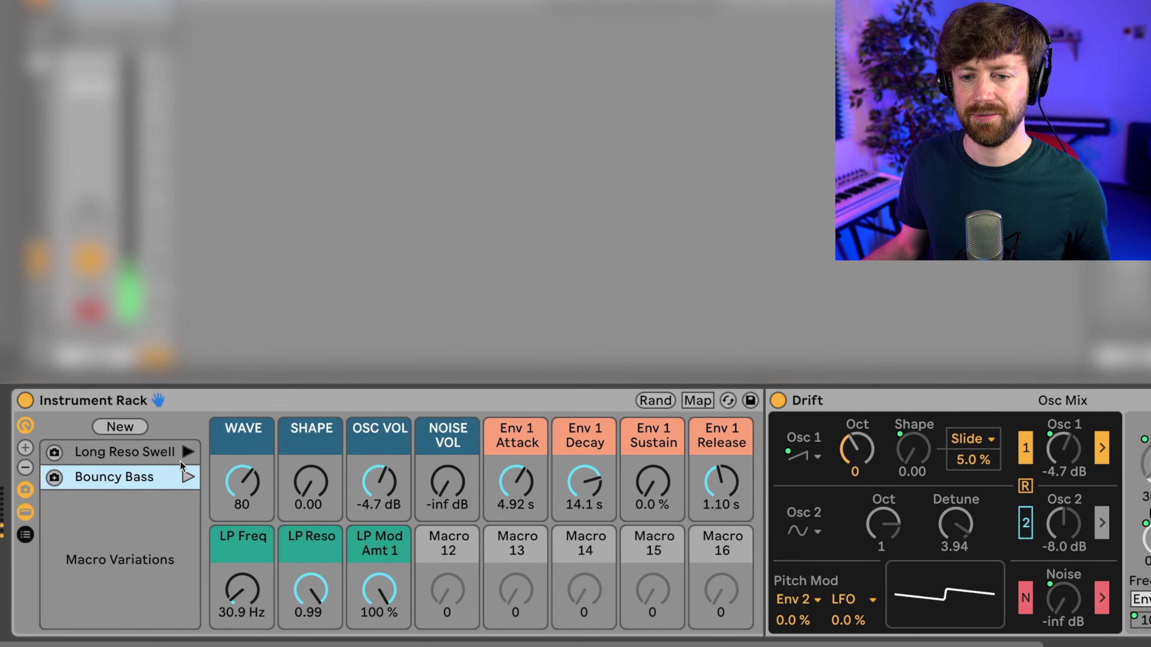
{"action": "left_click", "coordinate": [188, 475]}
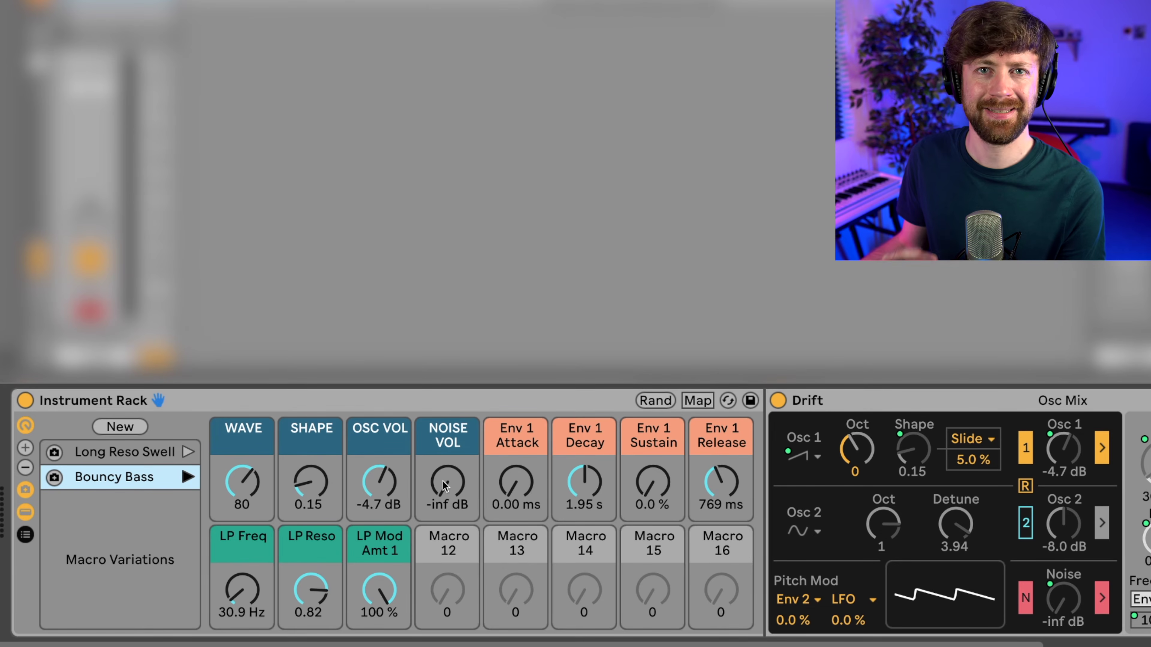
{"action": "left_click", "coordinate": [188, 452]}
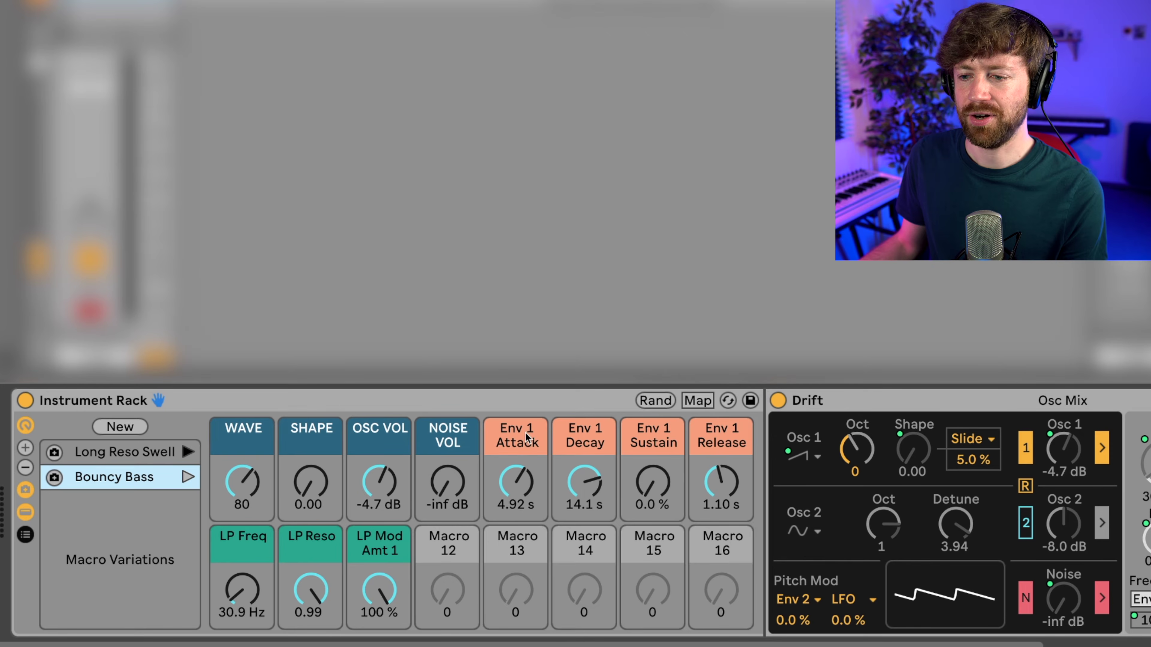
{"action": "left_click", "coordinate": [185, 477]}
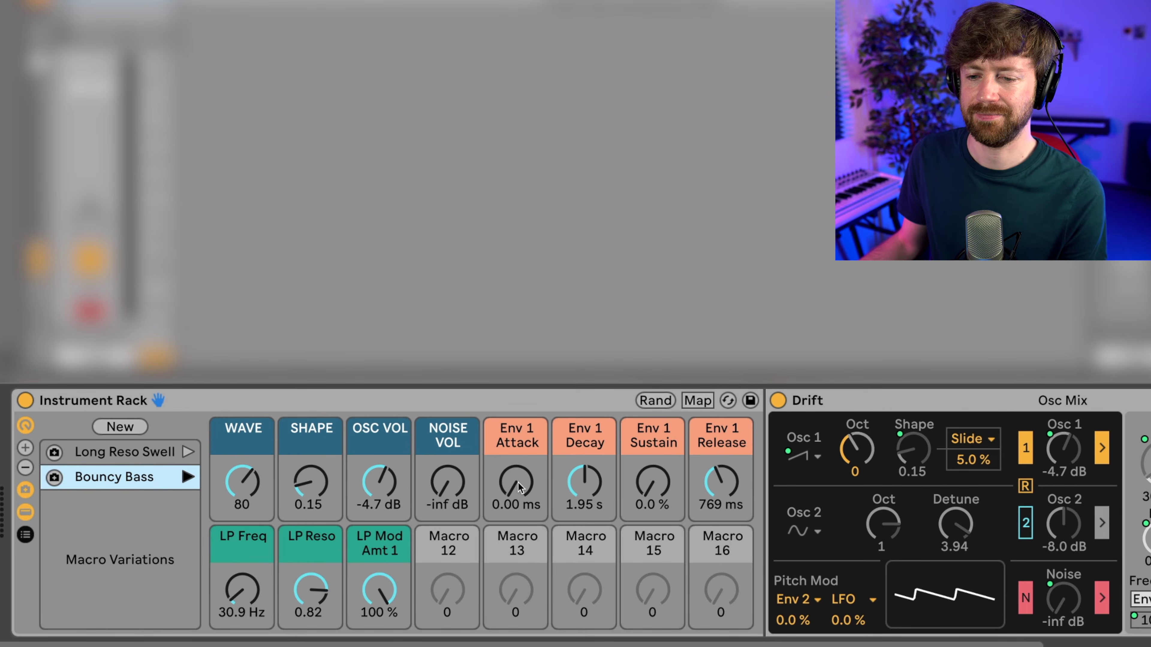
- Set Env 1 Attack to 1.00 ms and overwrite the Bouncy Bass variation with the current macro settings
{"action": "left_click_drag", "start_coordinate": [518, 482], "coordinate": [518, 484]}
{"action": "left_click", "coordinate": [54, 479]}
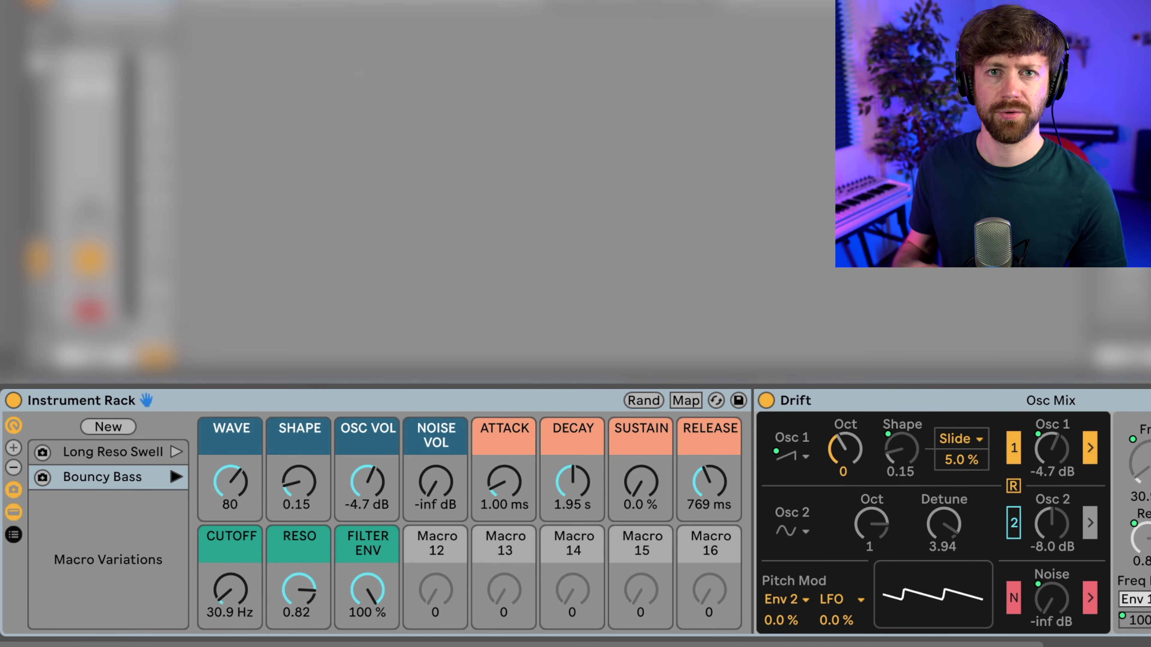
- Try faster LFO rates in Drift, raising the rate to 22.7 Hz
{"action": "scroll", "coordinate": [861, 476], "scroll_direction": "right", "scroll_amount": 2}
{"action": "scroll", "coordinate": [874, 473], "scroll_direction": "right", "scroll_amount": 20}
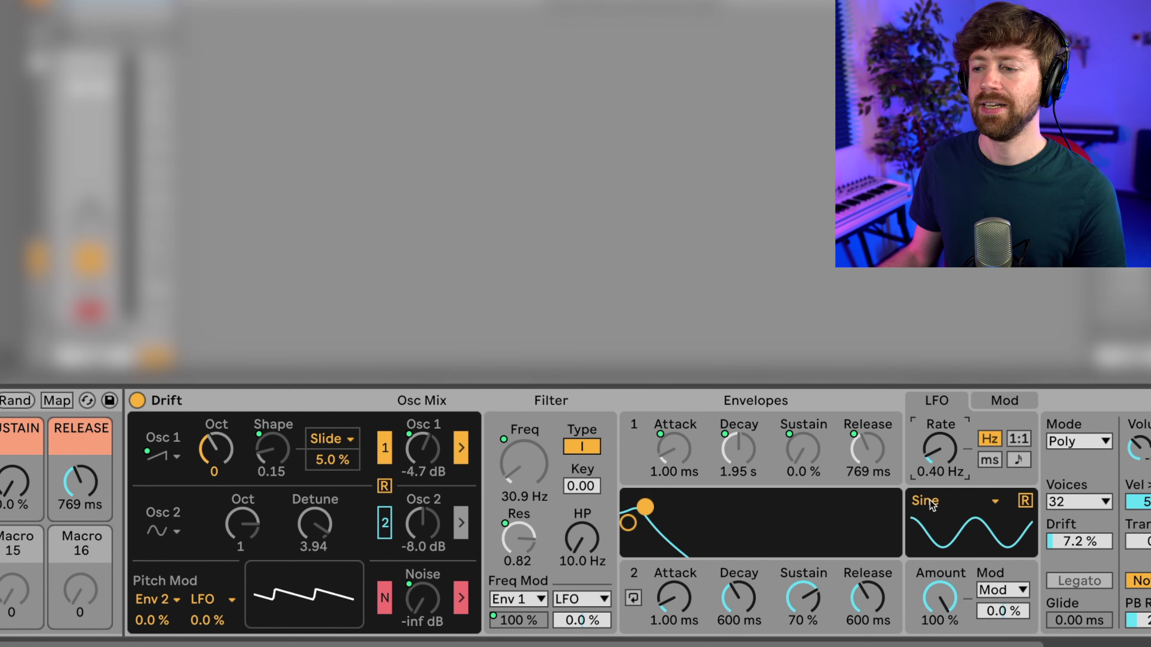
{"action": "mouse_move", "coordinate": [932, 466]}
{"action": "left_mouse_down"}
{"action": "mouse_move", "coordinate": [932, 442]}
{"action": "mouse_move", "coordinate": [932, 459]}
{"action": "left_mouse_up"}
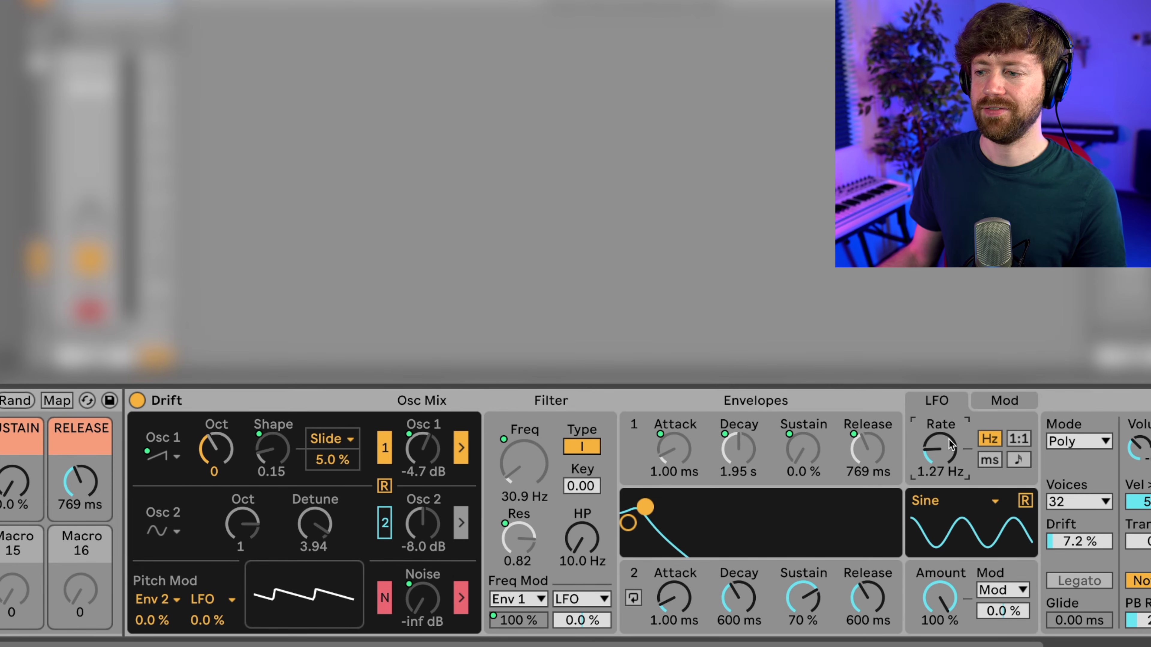
{"action": "left_click_drag", "start_coordinate": [952, 444], "coordinate": [953, 422]}
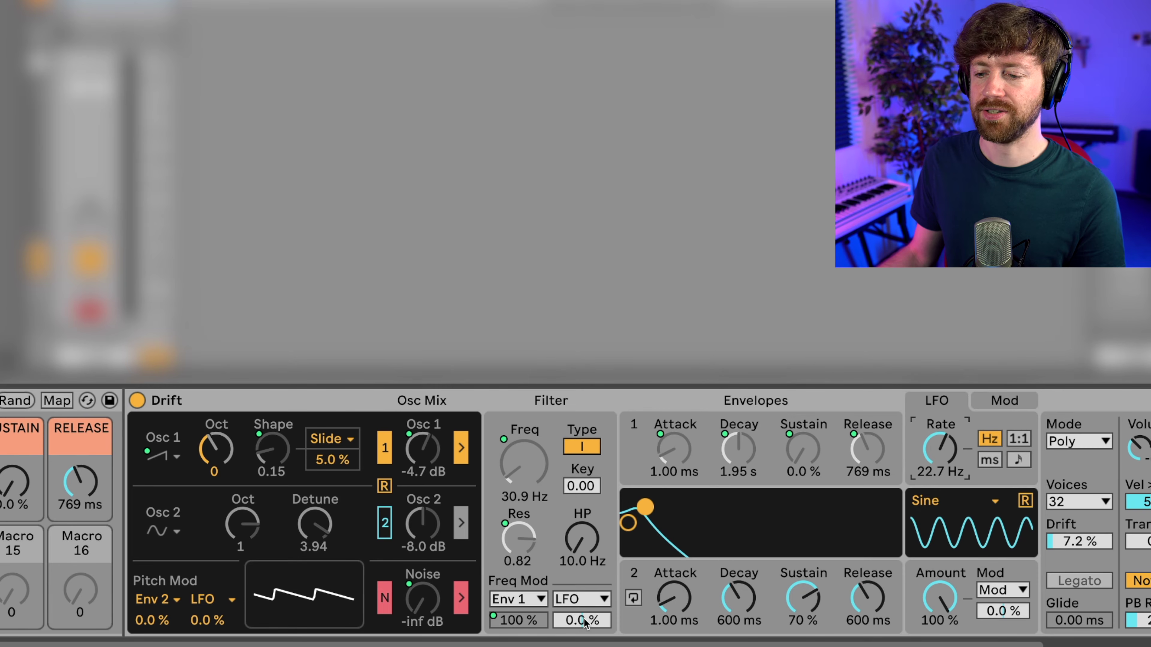
- Map the filter frequency's LFO modulation amount to Macro 12 and lower Drift's LFO rate to 0.34 Hz
{"action": "right_click", "coordinate": [596, 625]}
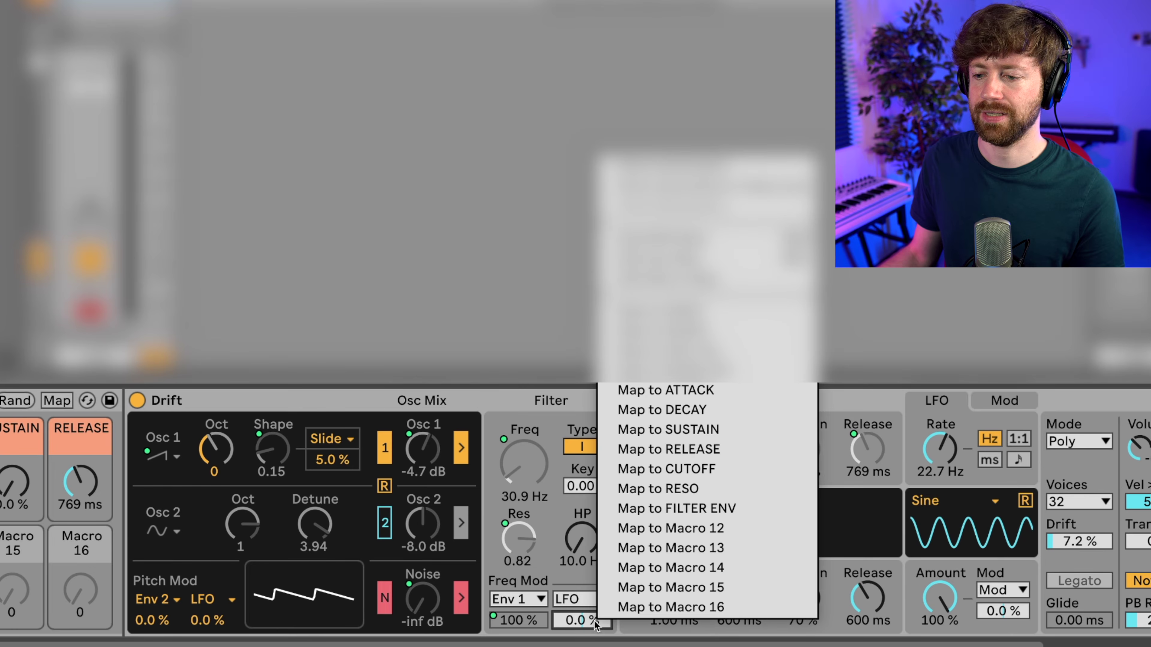
{"action": "left_click", "coordinate": [668, 528]}
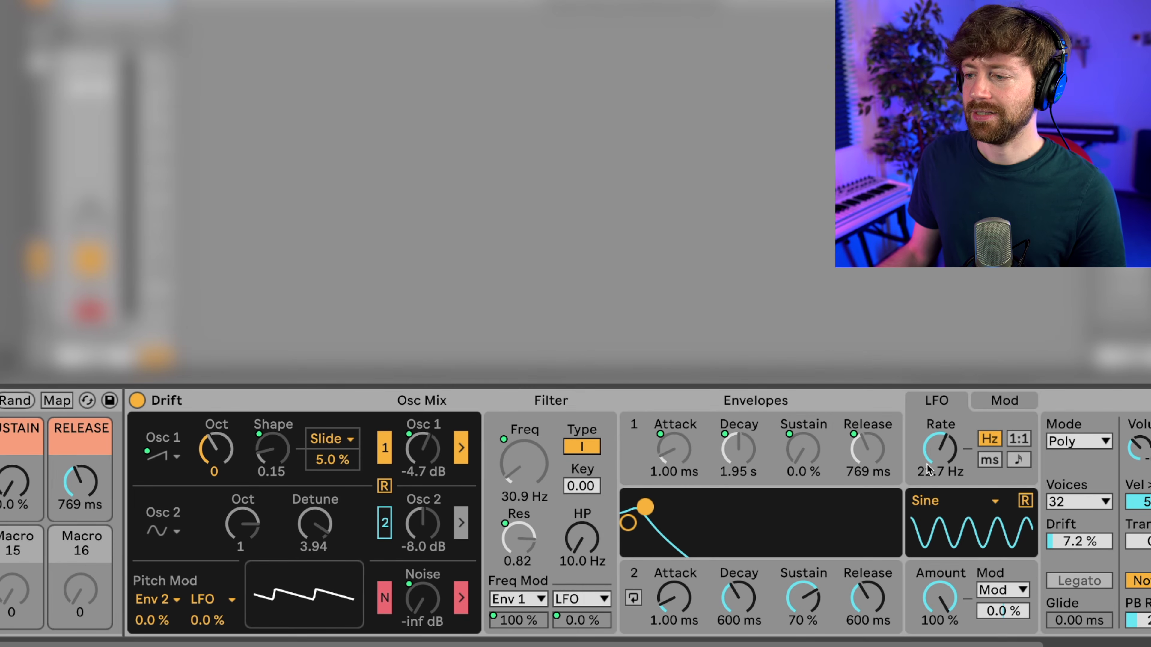
{"action": "left_click_drag", "start_coordinate": [939, 448], "coordinate": [940, 534]}
- Raise the SUSTAIN macro to 73 % and the LP Mod Amt 2 macro to 44 %
{"action": "scroll", "coordinate": [558, 483], "scroll_direction": "left", "scroll_amount": 3}
{"action": "scroll", "coordinate": [558, 483], "scroll_direction": "left", "scroll_amount": 5}
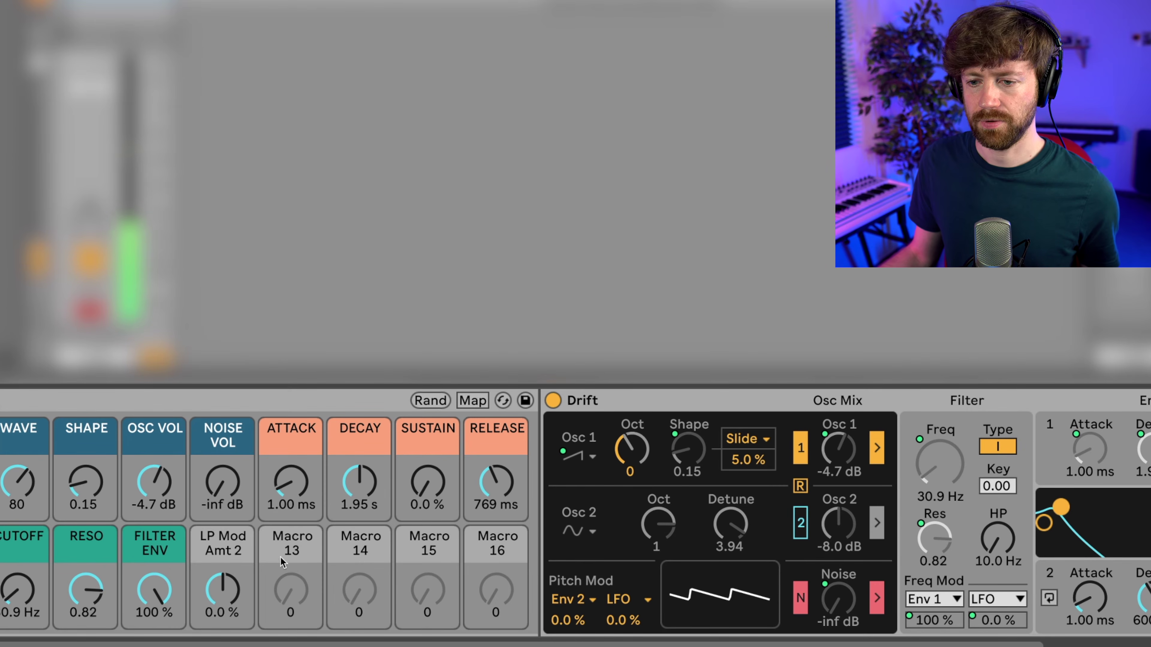
{"action": "left_click_drag", "start_coordinate": [427, 484], "coordinate": [426, 444]}
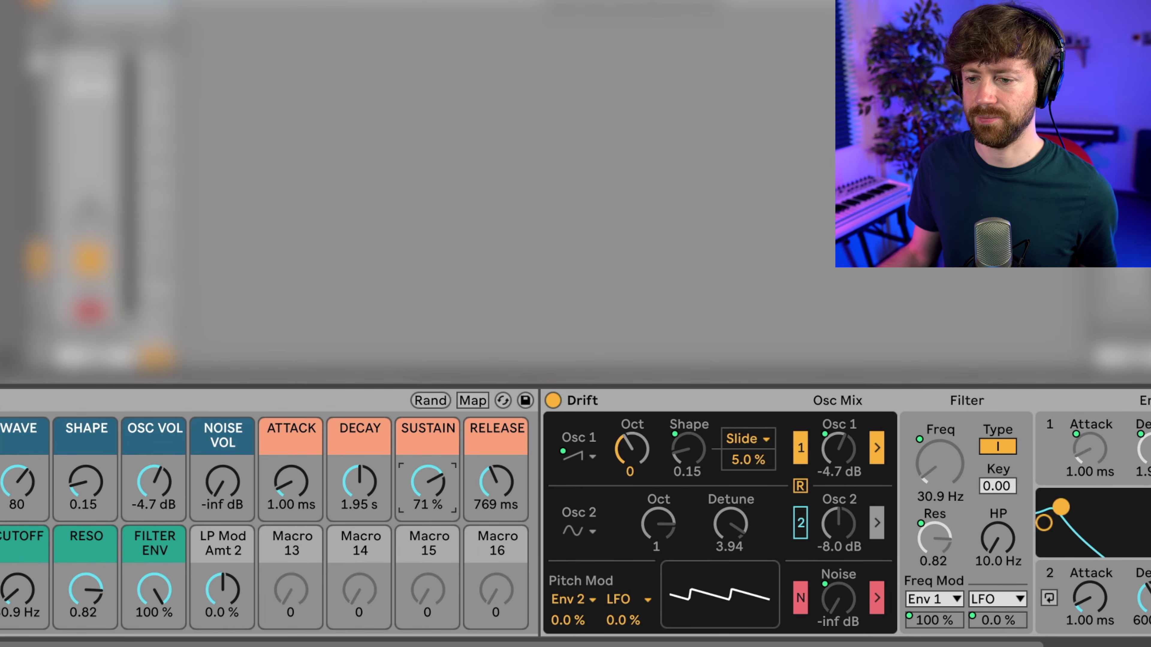
{"action": "left_click_drag", "start_coordinate": [222, 608], "coordinate": [222, 584]}
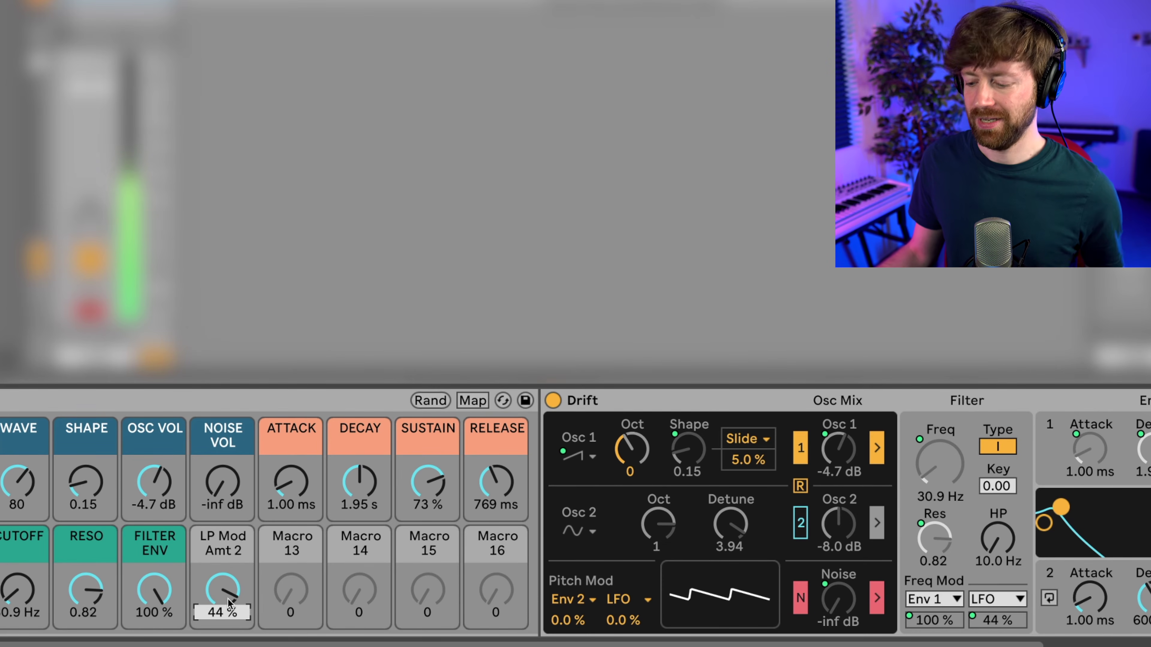
- Raise Drift's LFO rate to 10.7 Hz and map it to Macro 15
{"action": "scroll", "coordinate": [485, 531], "scroll_direction": "right", "scroll_amount": 10}
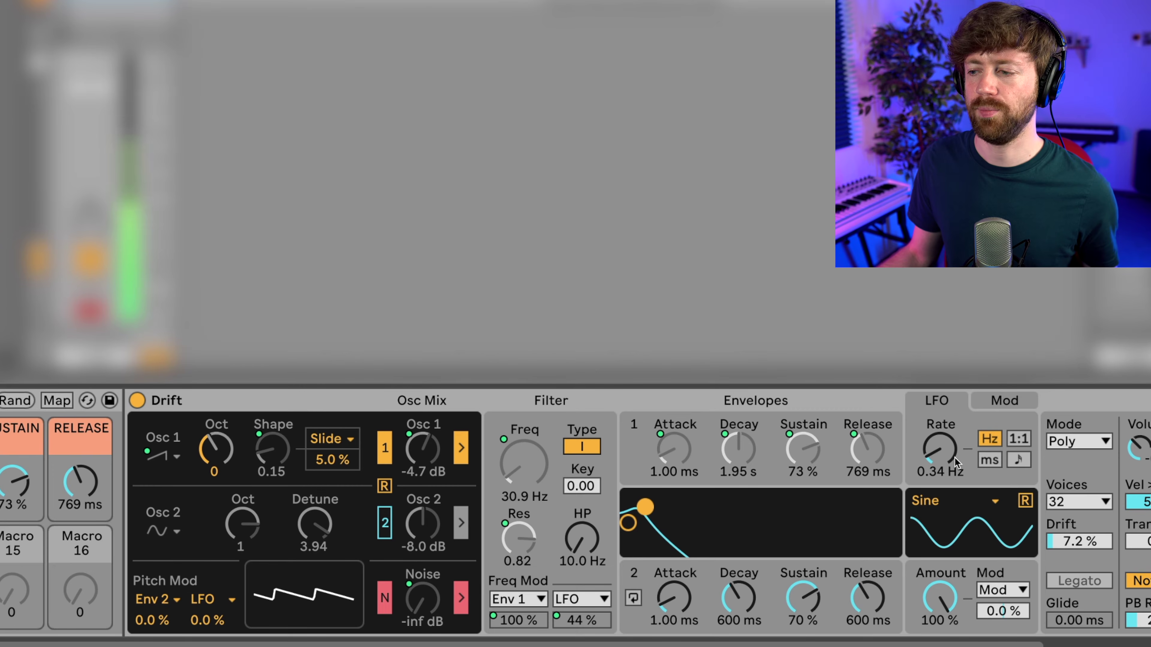
{"action": "left_click_drag", "start_coordinate": [950, 460], "coordinate": [951, 381]}
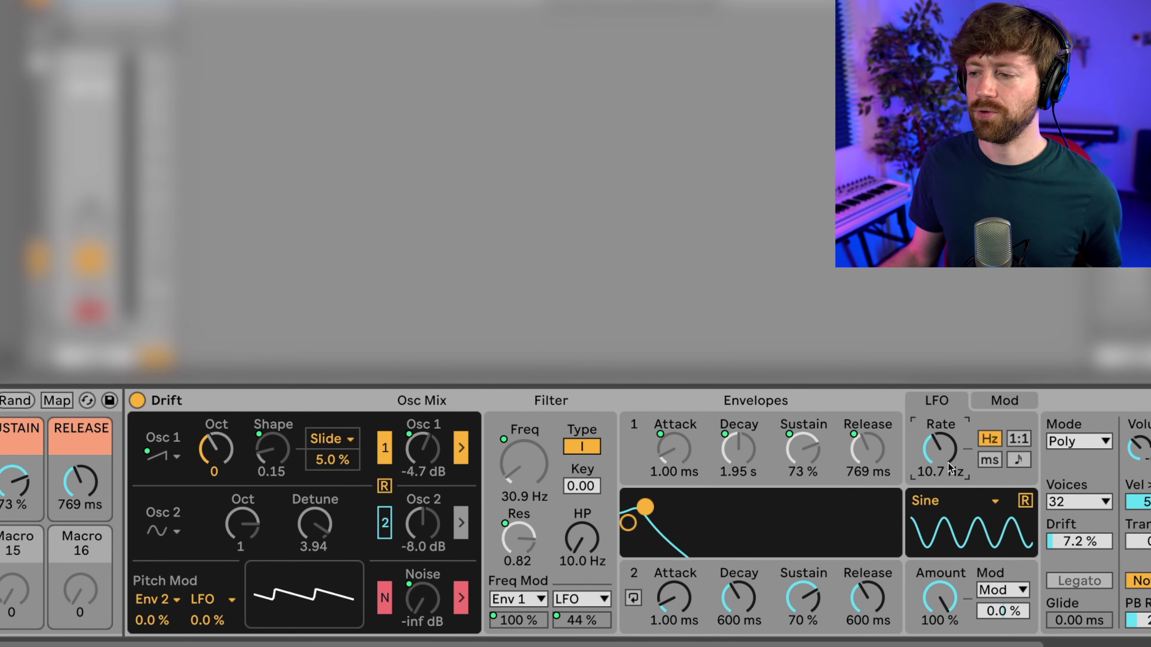
{"action": "right_click", "coordinate": [945, 456]}
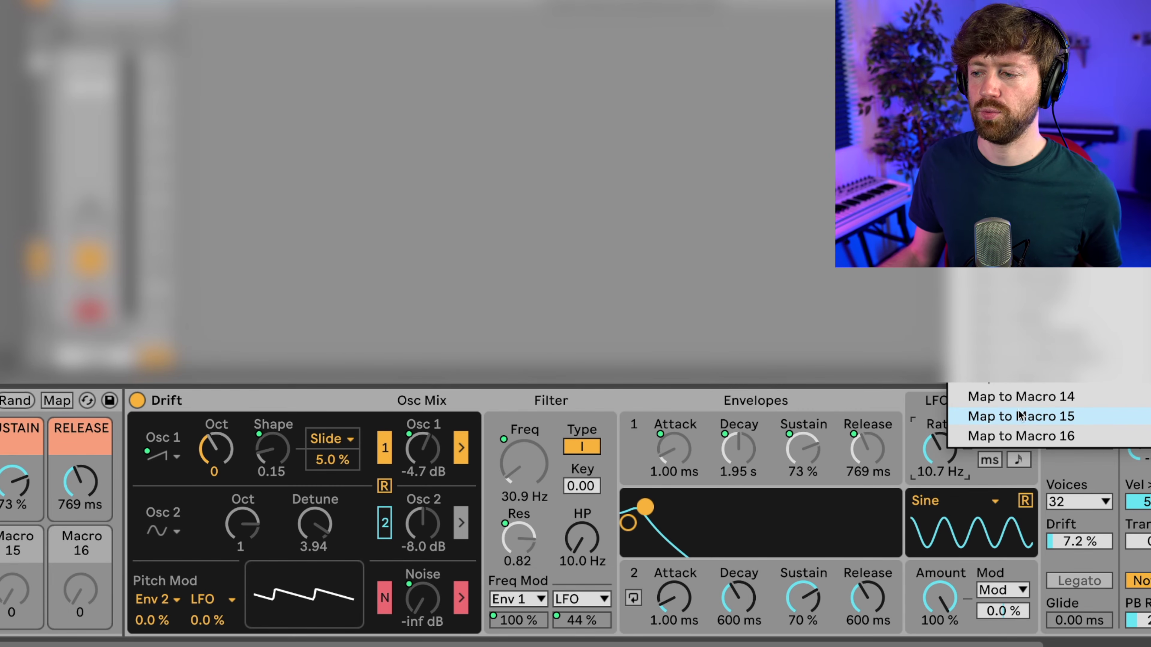
{"action": "left_click", "coordinate": [1002, 416]}
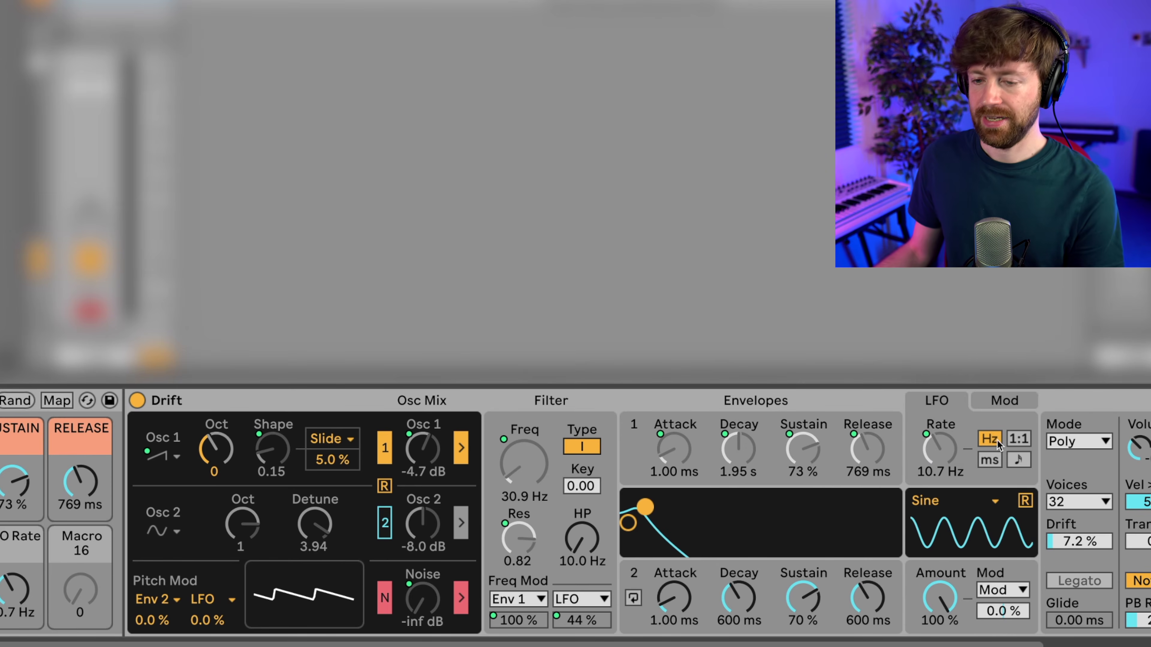
- Lower the LFO Rate macro to 6.33 Hz, LP Mod Amt 2 to 2.3 % and FILTER ENV to 33 %
{"action": "scroll", "coordinate": [998, 442], "scroll_direction": "left", "scroll_amount": 10}
{"action": "scroll", "coordinate": [869, 454], "scroll_direction": "left", "scroll_amount": 3}
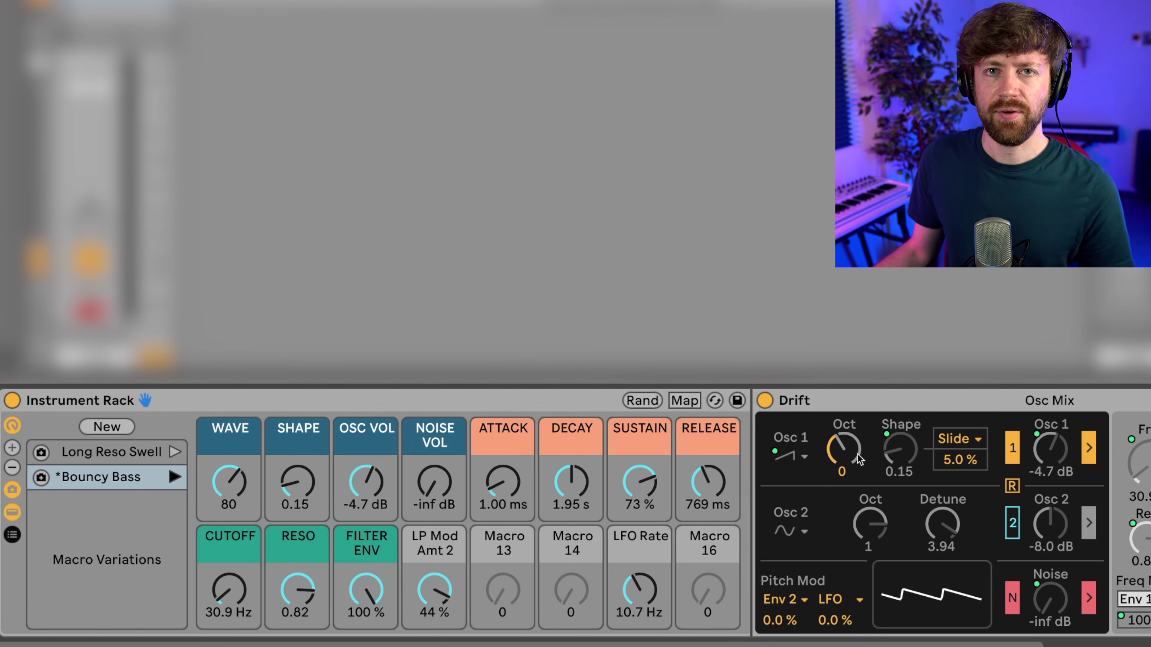
{"action": "left_click_drag", "start_coordinate": [640, 590], "coordinate": [640, 608]}
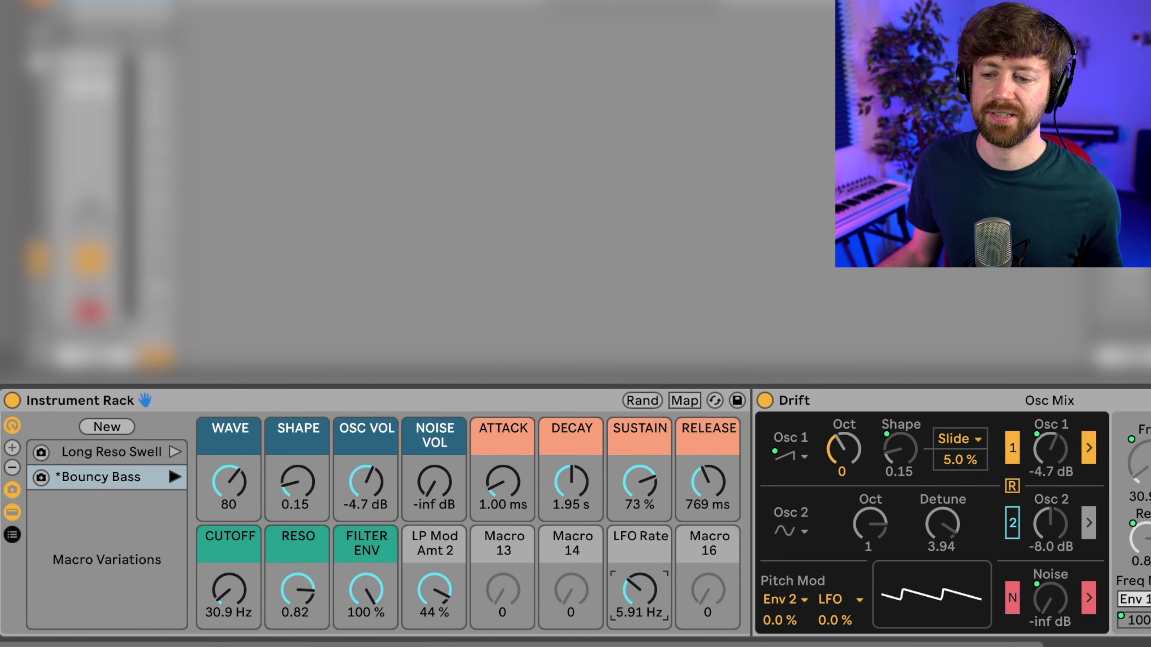
{"action": "left_click_drag", "start_coordinate": [440, 612], "coordinate": [448, 588]}
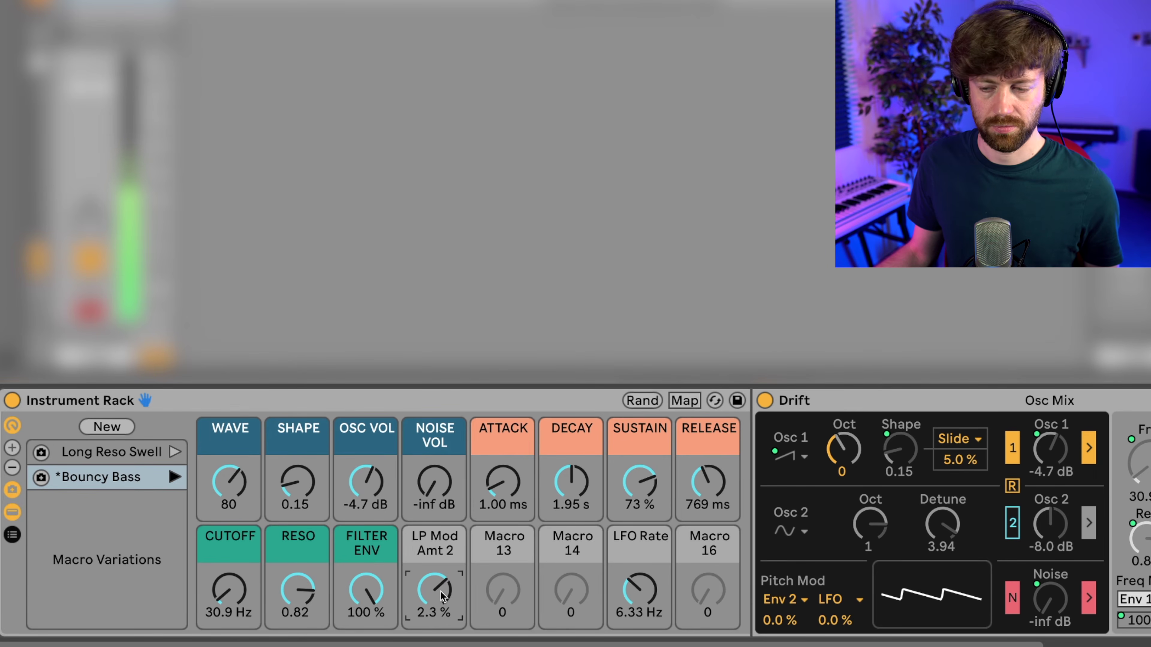
{"action": "left_click_drag", "start_coordinate": [358, 598], "coordinate": [359, 598]}
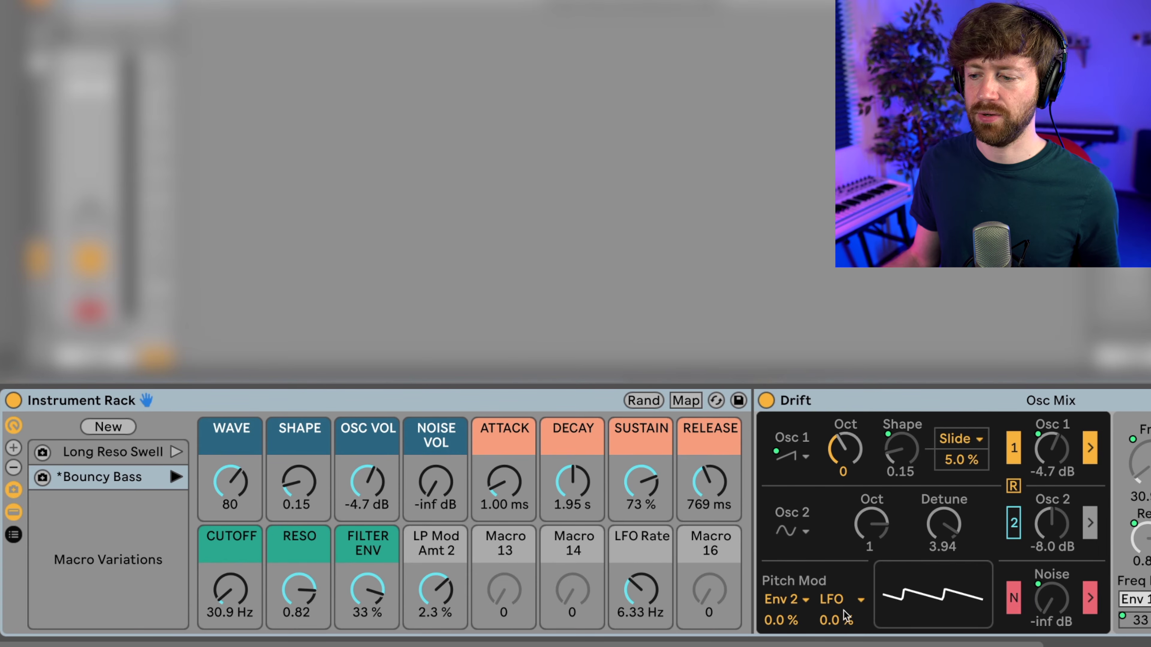
- Map Drift's LFO pitch modulation amount to Macro 14
{"action": "right_click", "coordinate": [837, 627]}
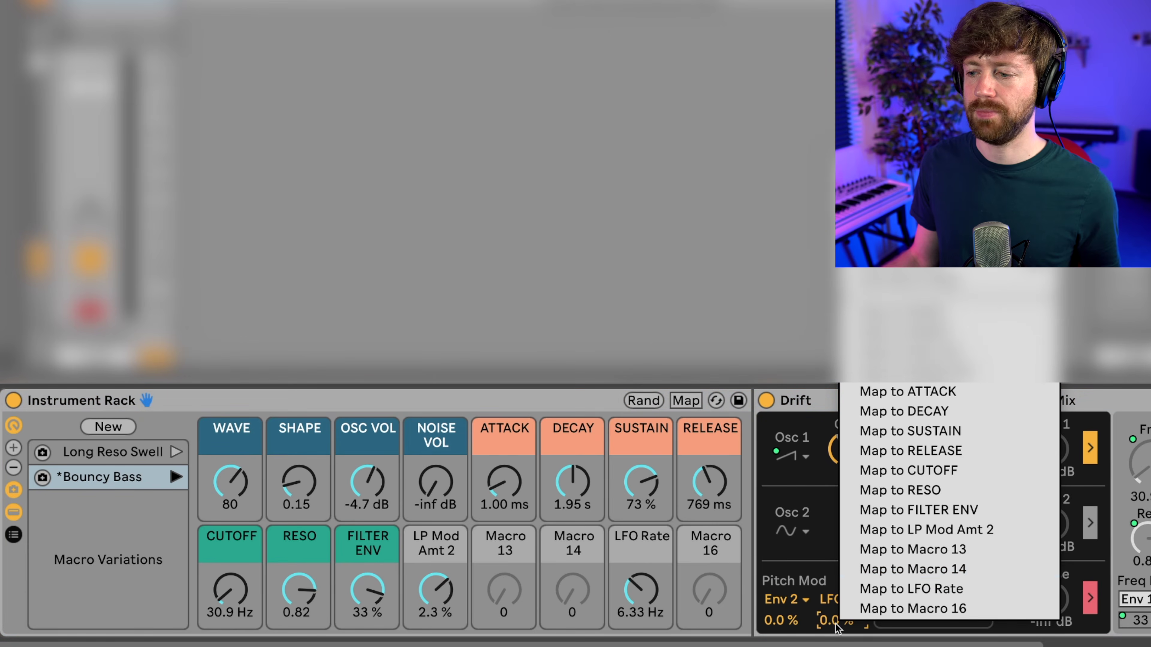
{"action": "left_click", "coordinate": [912, 574]}
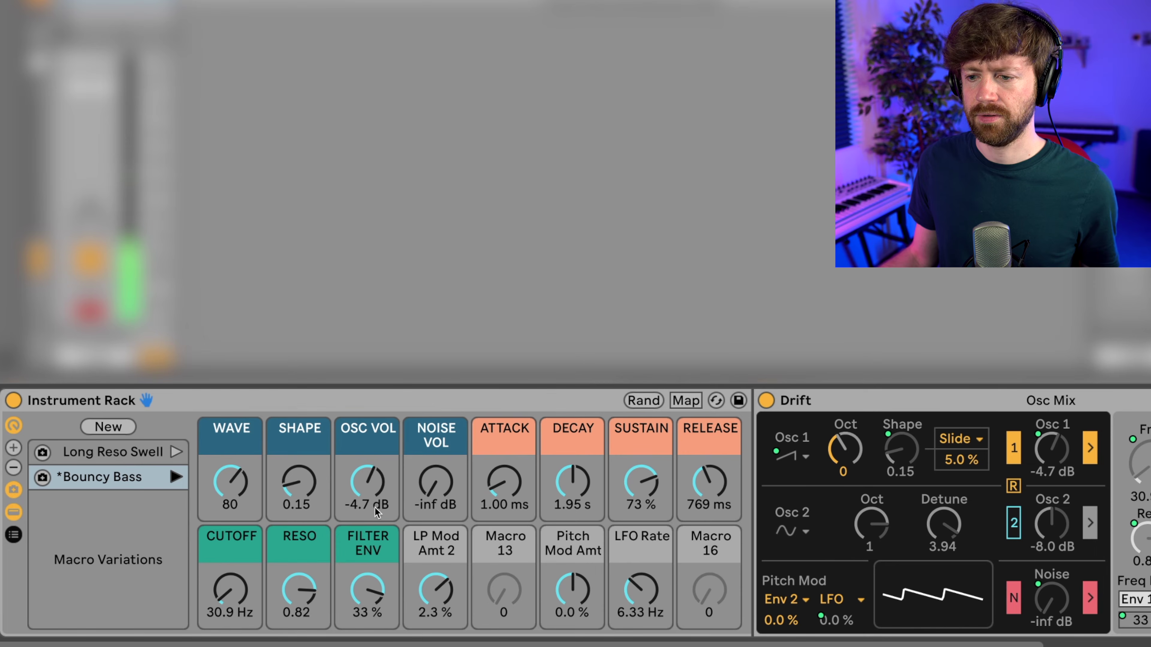
- Set the CUTOFF macro to 134 Hz, LP Mod Amt 2 to 0.0 % and the LFO Pitch Mod Amt macro to 1.1 %
{"action": "left_click_drag", "start_coordinate": [245, 569], "coordinate": [245, 542]}
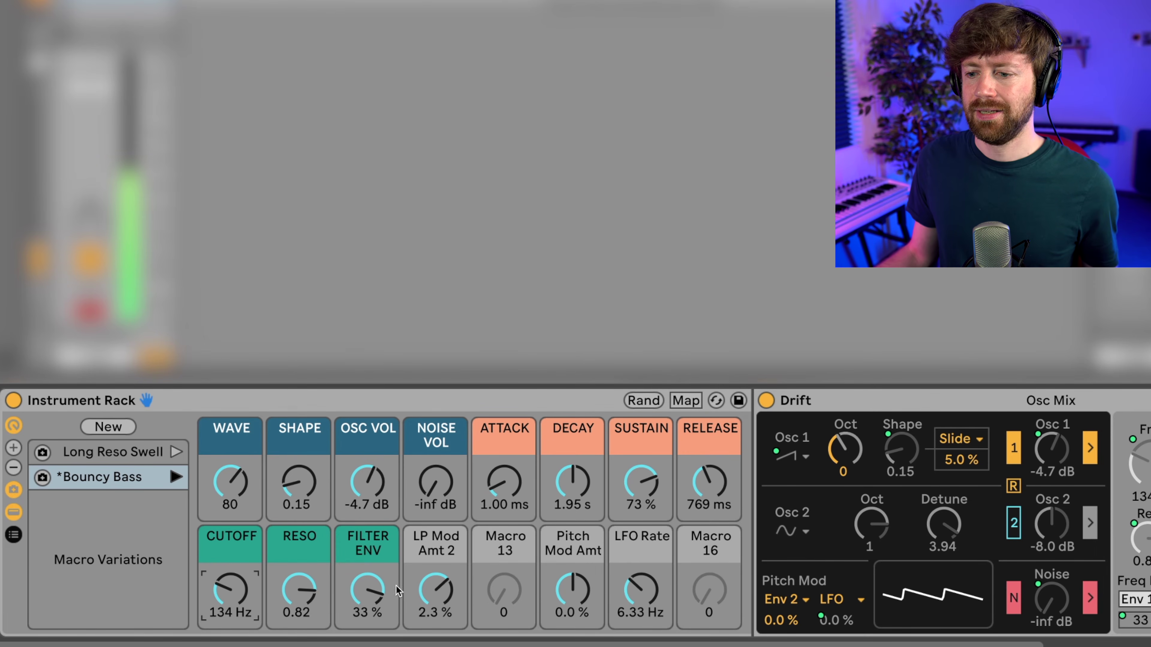
{"action": "double_click", "coordinate": [434, 597]}
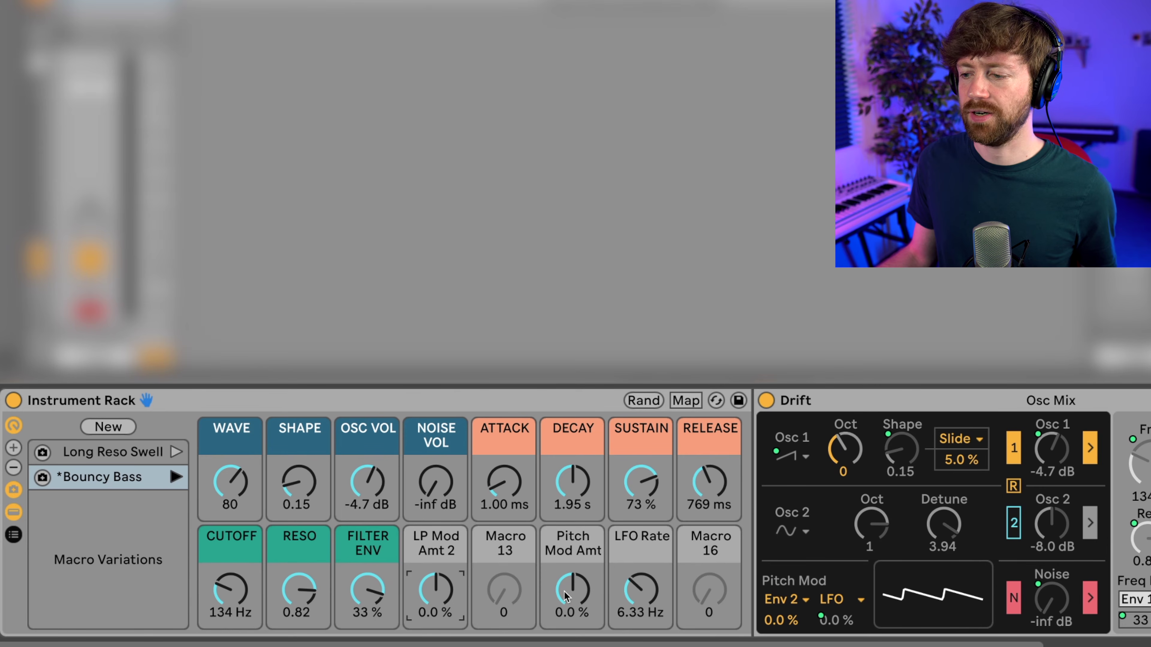
{"action": "left_click_drag", "start_coordinate": [573, 590], "coordinate": [573, 582]}
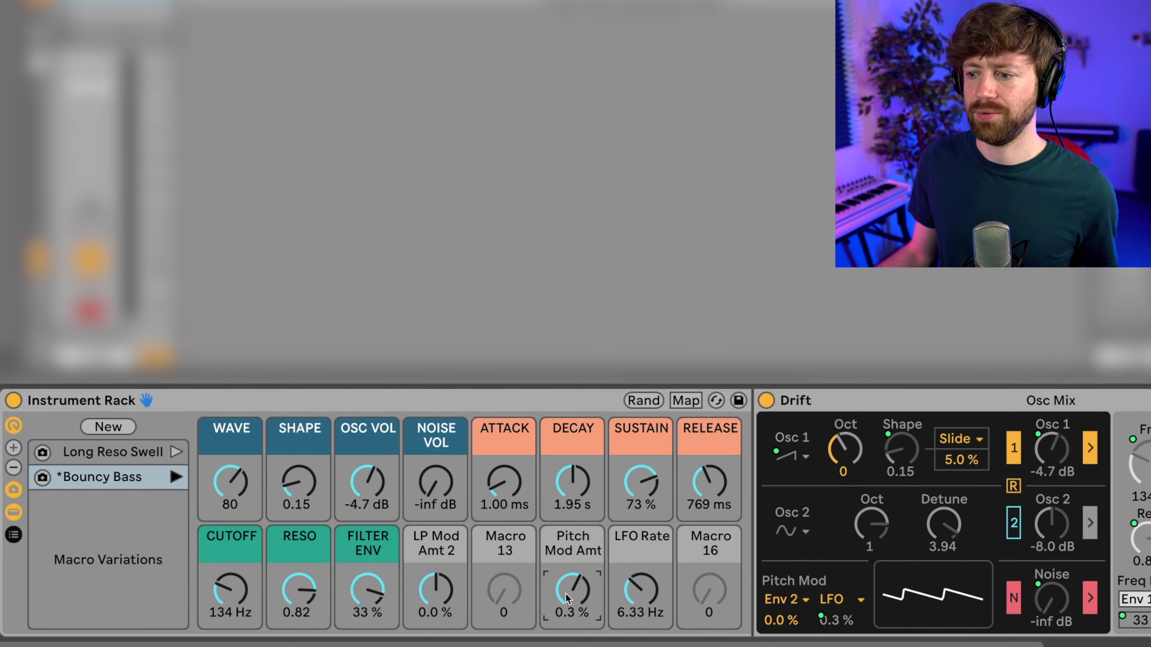
{"action": "left_click_drag", "start_coordinate": [566, 595], "coordinate": [565, 585]}
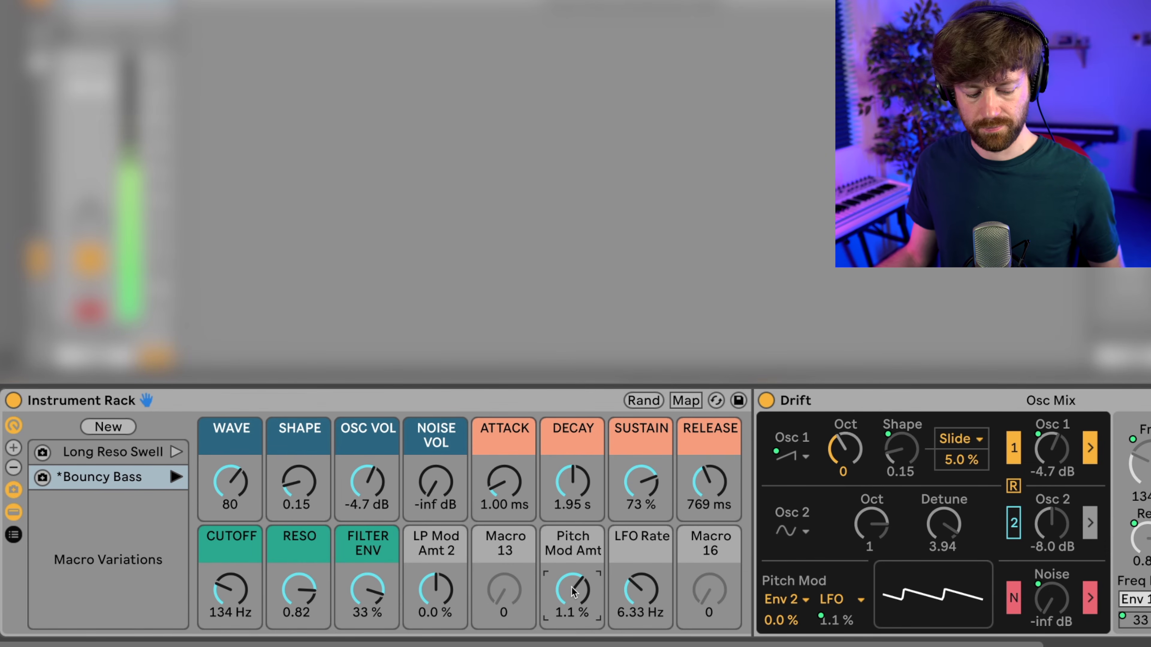
{"action": "left_click_drag", "start_coordinate": [572, 589], "coordinate": [574, 595]}
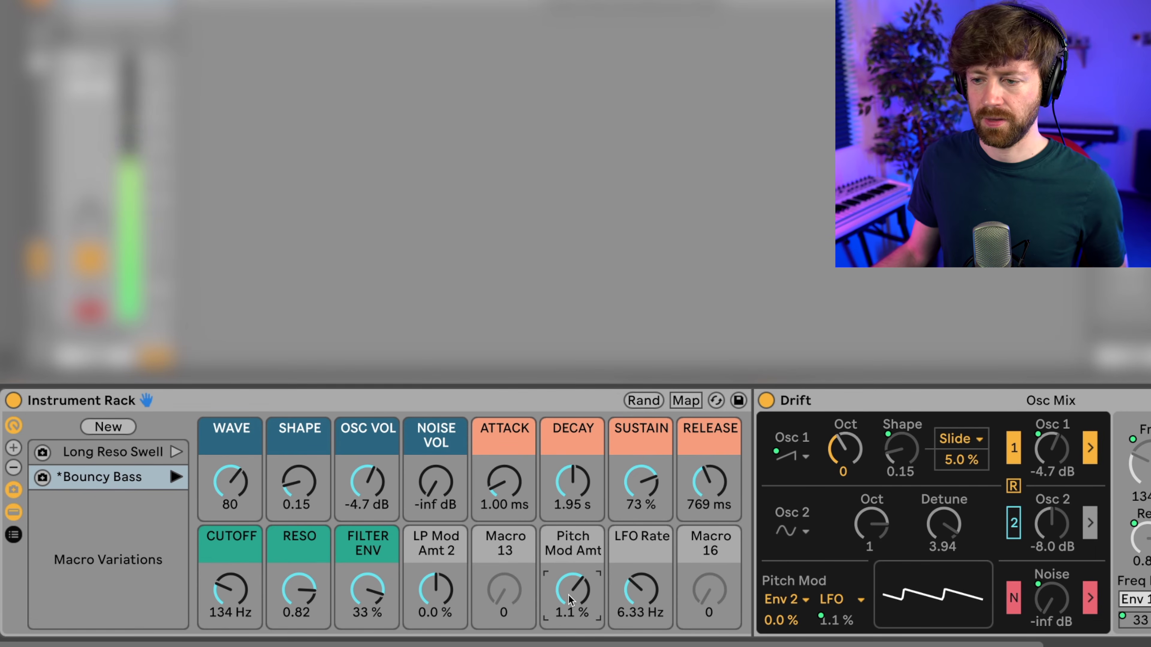
- Raise the ATTACK macro to 2.84 s, LFO Rate to 1.70 kHz and the LFO Pitch Mod Amt macro to 100 %
{"action": "left_click_drag", "start_coordinate": [519, 513], "coordinate": [519, 483]}
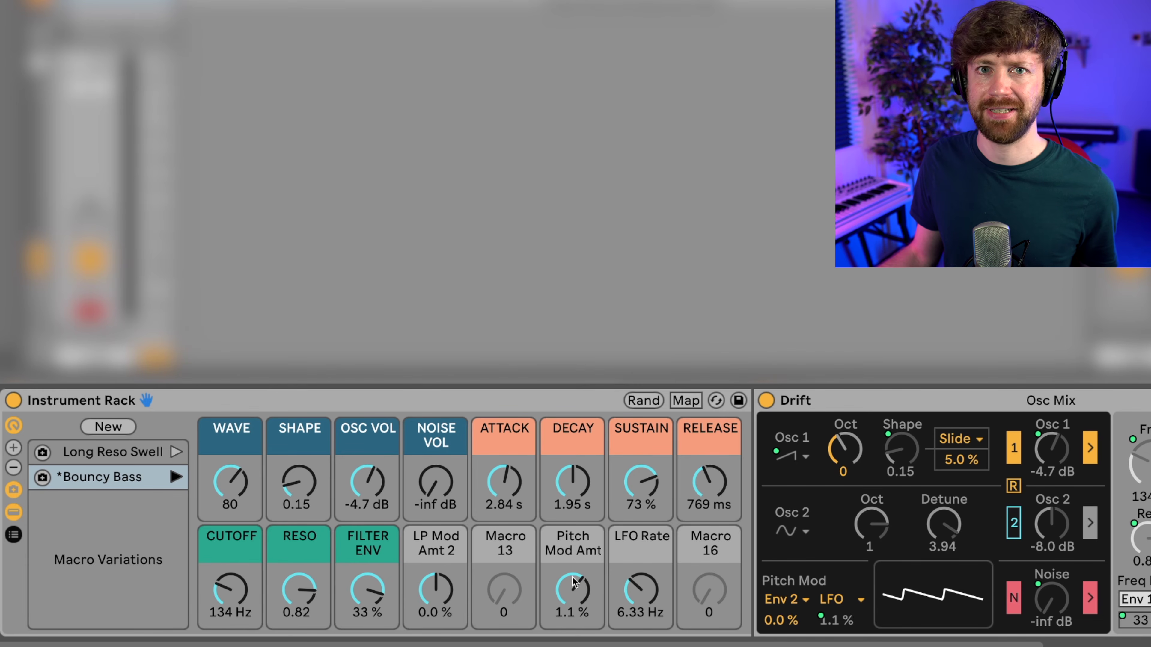
{"action": "left_click_drag", "start_coordinate": [641, 599], "coordinate": [641, 512]}
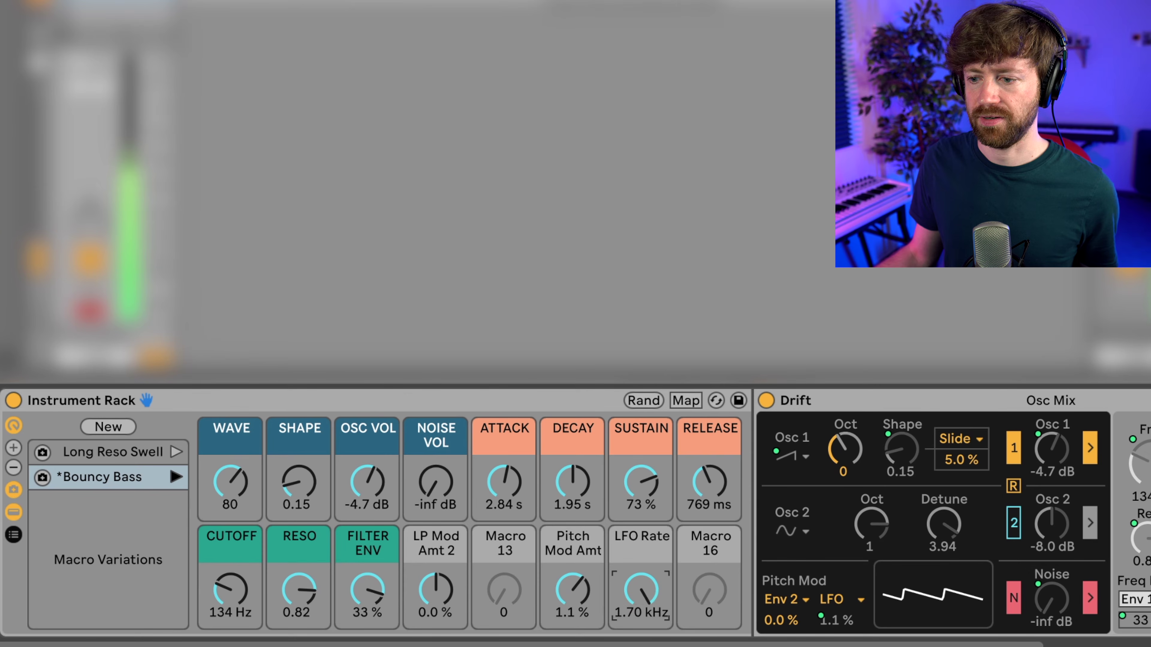
{"action": "left_click_drag", "start_coordinate": [573, 592], "coordinate": [573, 521]}
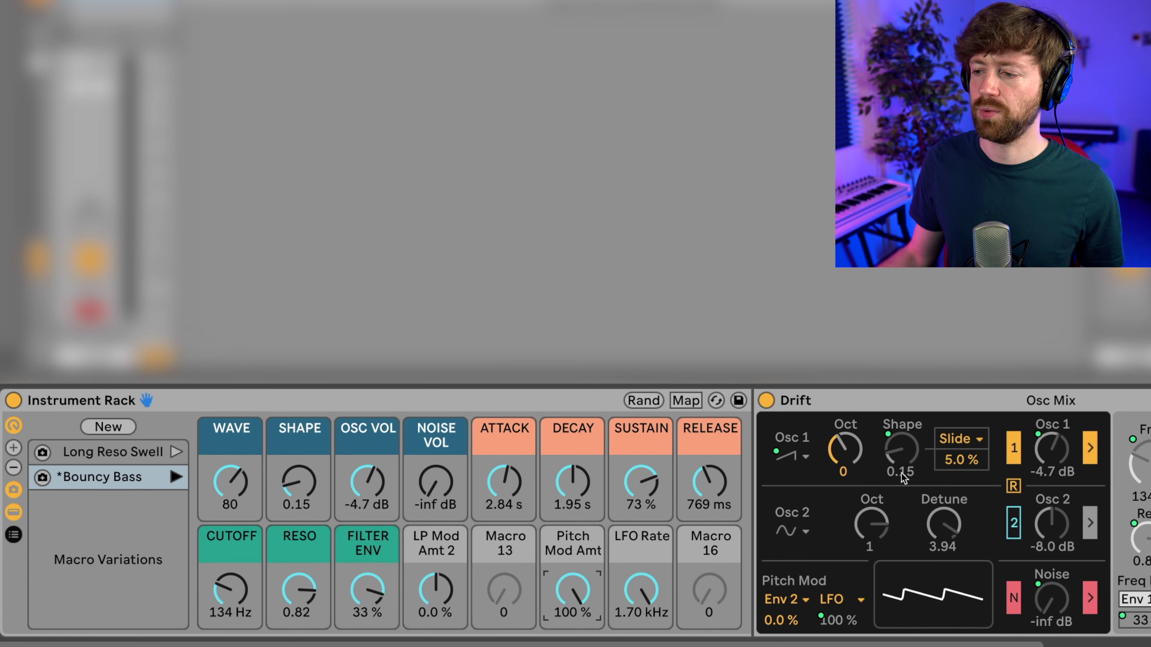
- Set Osc 1's shape modulation source to LFO at 11 % and map the amount to Macro 16
{"action": "left_click", "coordinate": [969, 441]}
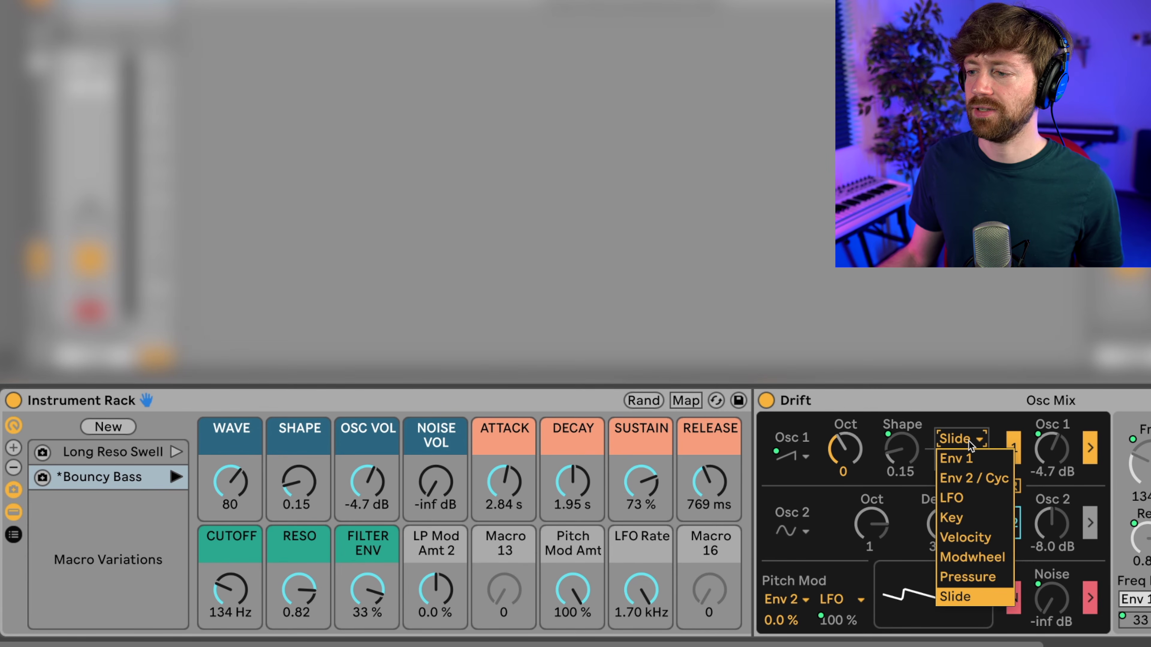
{"action": "left_click", "coordinate": [963, 495]}
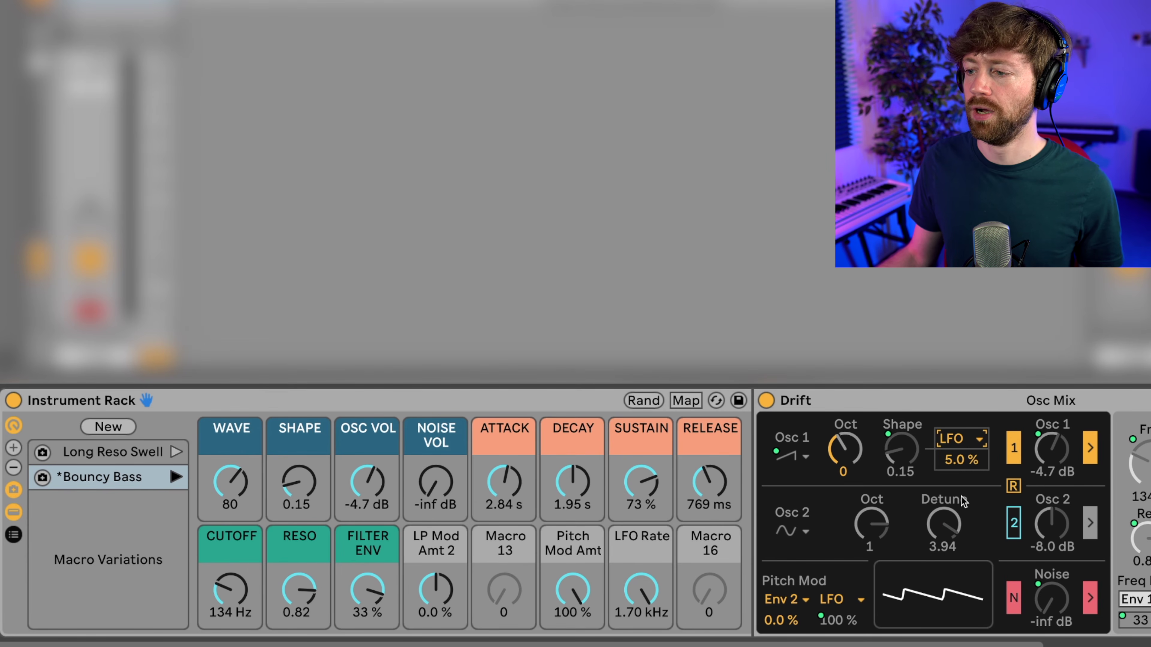
{"action": "left_click_drag", "start_coordinate": [961, 459], "coordinate": [962, 451]}
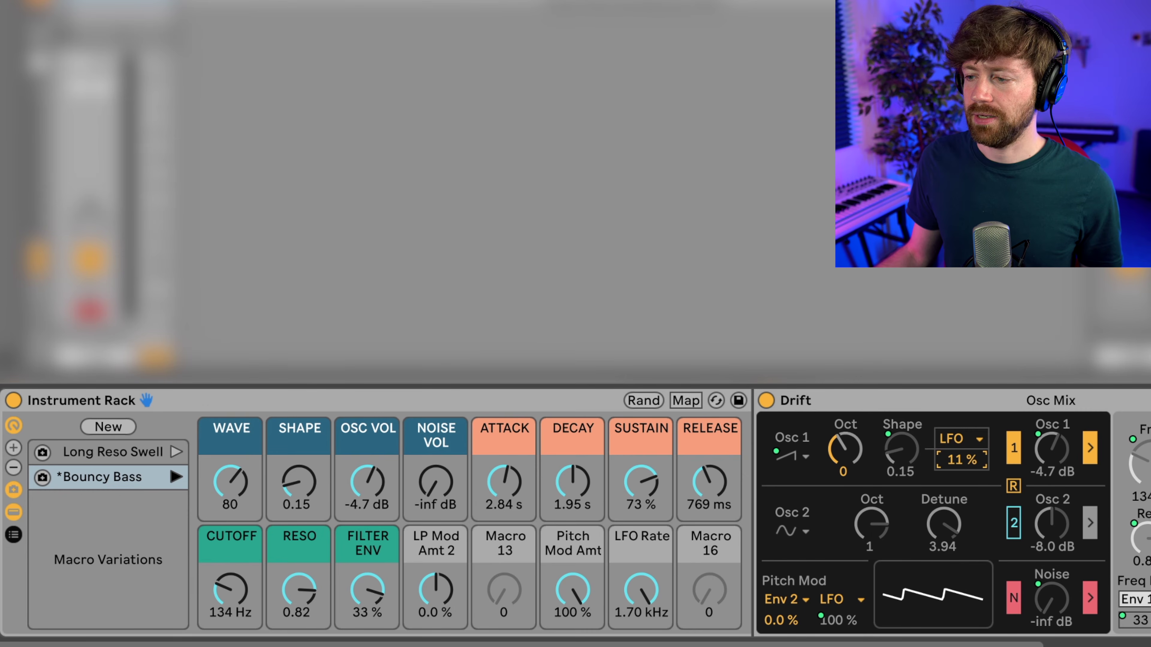
{"action": "right_click", "coordinate": [959, 462]}
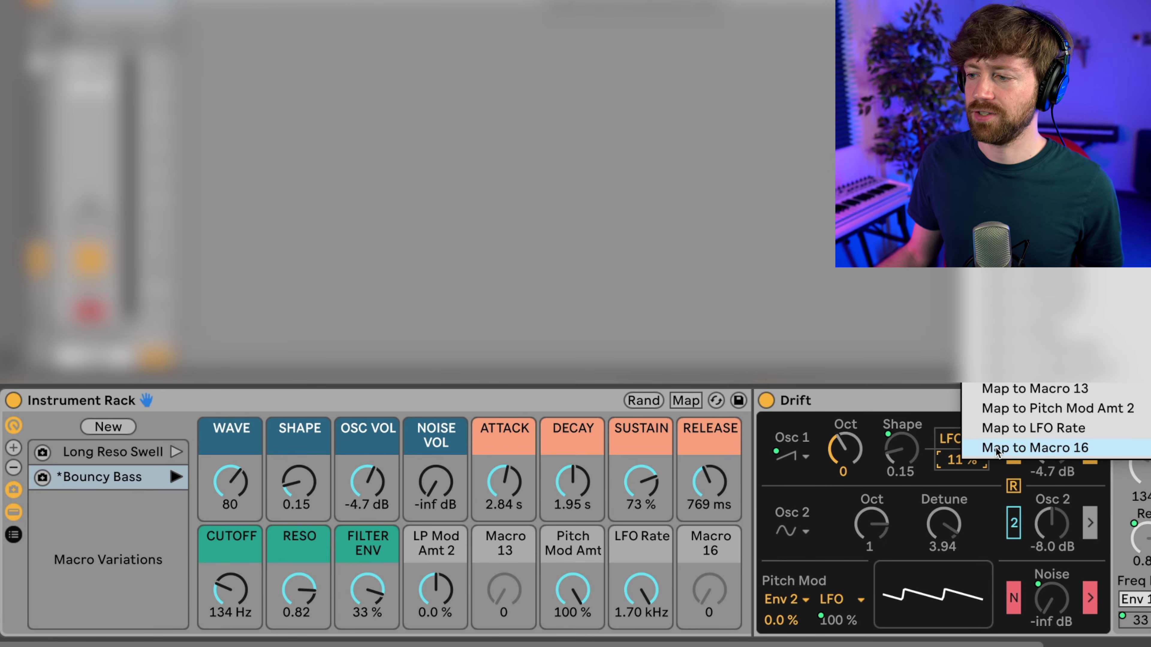
{"action": "left_click", "coordinate": [996, 448]}
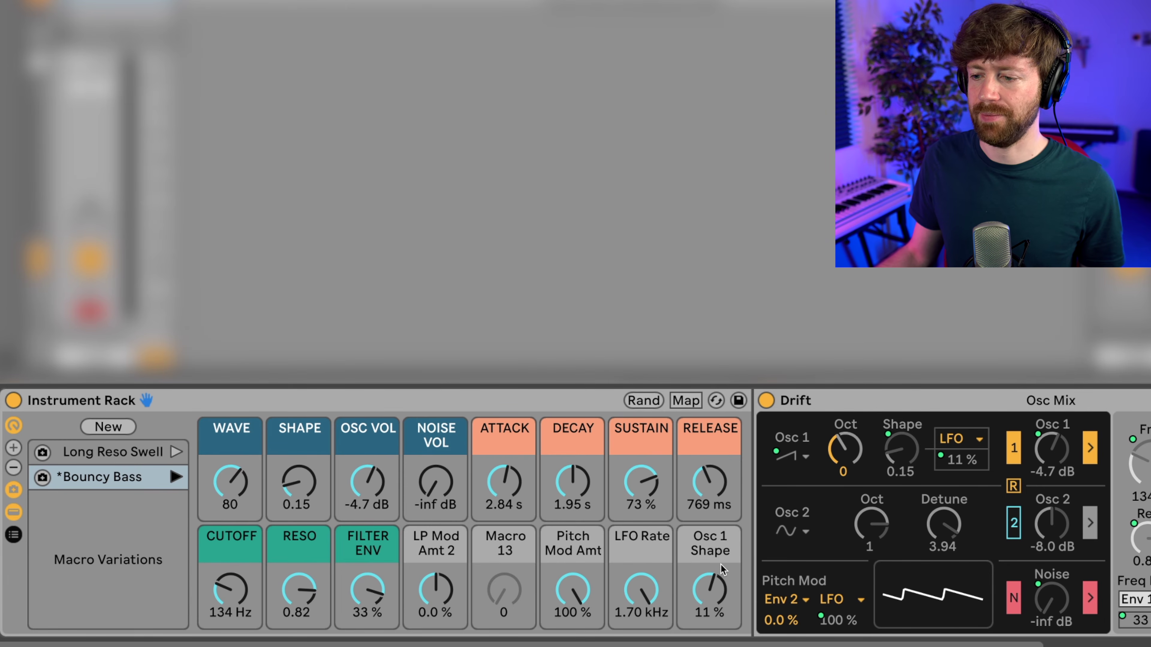
- Lower the LFO Rate macro to 6.33 Hz and set the Osc 1 Shape and LFO Pitch Mod Amt macros to 0.0 %
{"action": "left_click_drag", "start_coordinate": [641, 589], "coordinate": [640, 641]}
{"action": "mouse_move", "coordinate": [709, 589]}
{"action": "left_mouse_down"}
{"action": "mouse_move", "coordinate": [710, 618]}
{"action": "mouse_move", "coordinate": [709, 592]}
{"action": "left_mouse_up"}
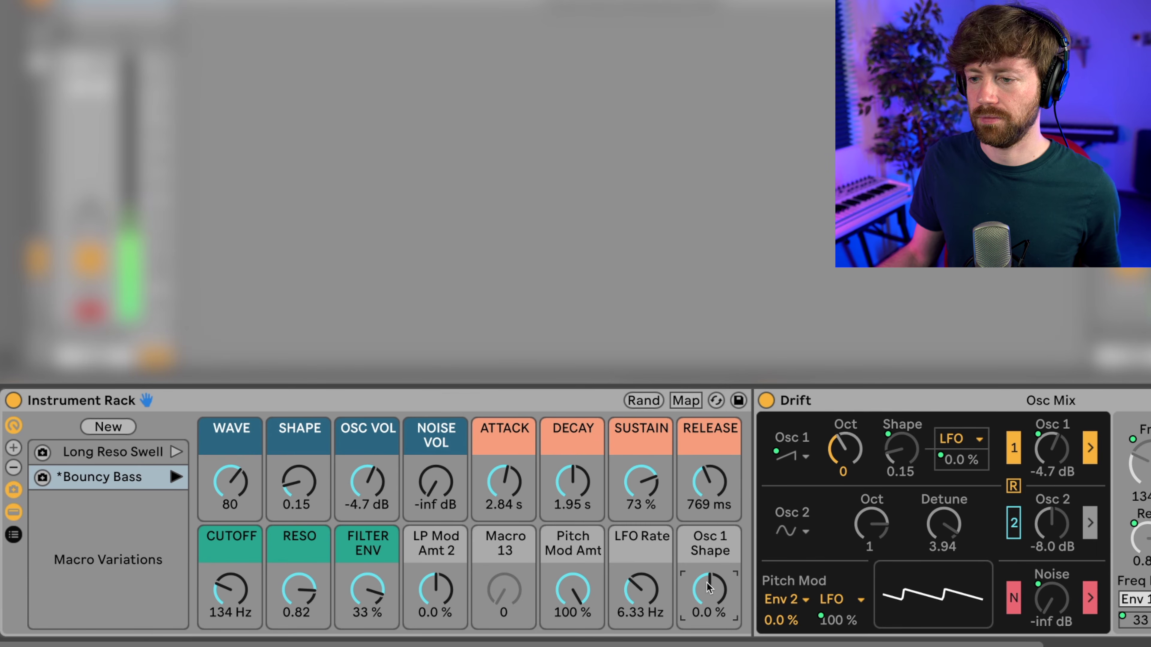
{"action": "left_click", "coordinate": [566, 599]}
{"action": "key", "text": "Delete"}
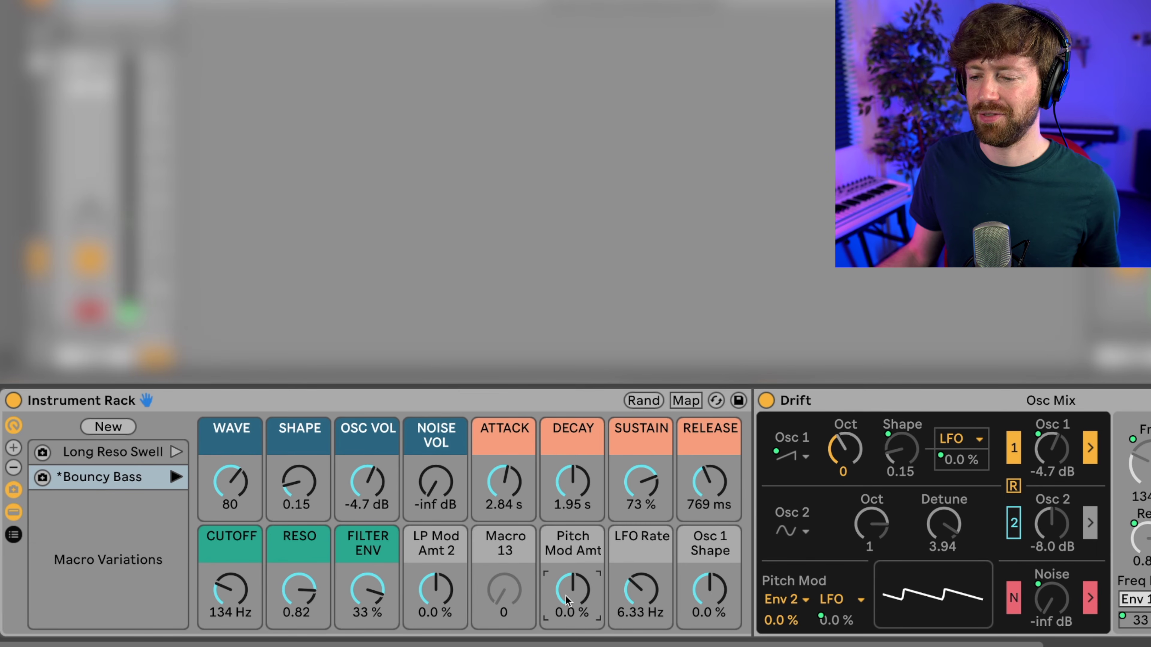
- Set the Osc 1 Shape macro to 10 %, LFO Rate to 0.99 Hz and ATTACK to 1.00 ms
{"action": "left_click", "coordinate": [710, 599]}
{"action": "left_click_drag", "start_coordinate": [709, 599], "coordinate": [643, 612]}
{"action": "left_click_drag", "start_coordinate": [641, 590], "coordinate": [640, 594]}
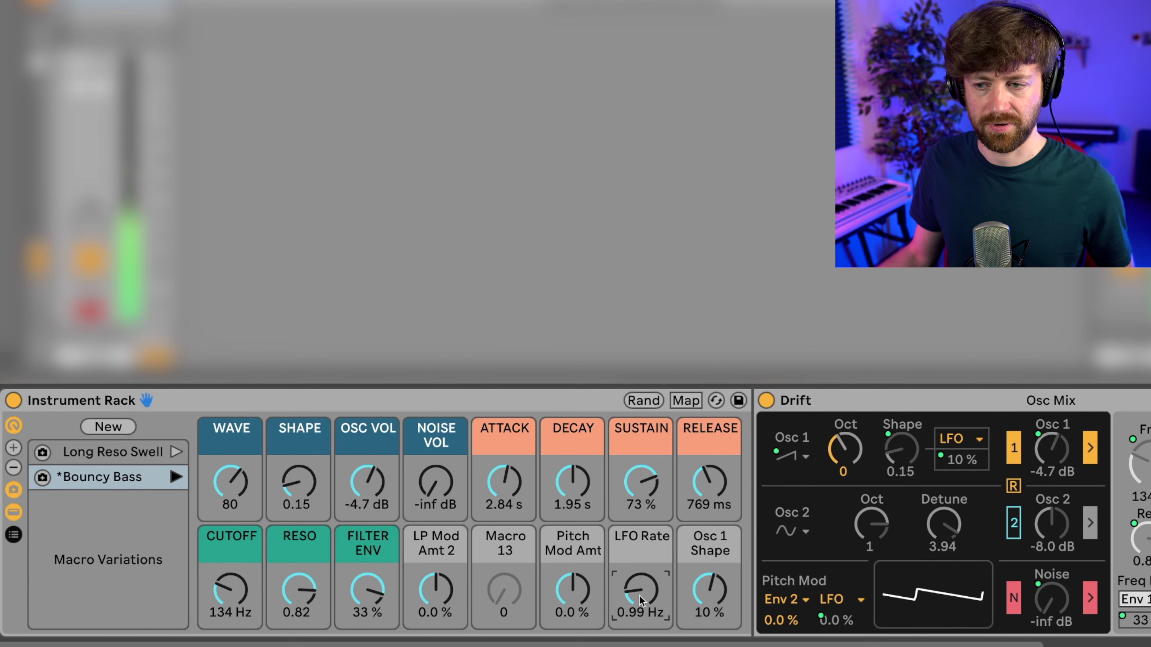
{"action": "left_click_drag", "start_coordinate": [512, 483], "coordinate": [512, 507]}
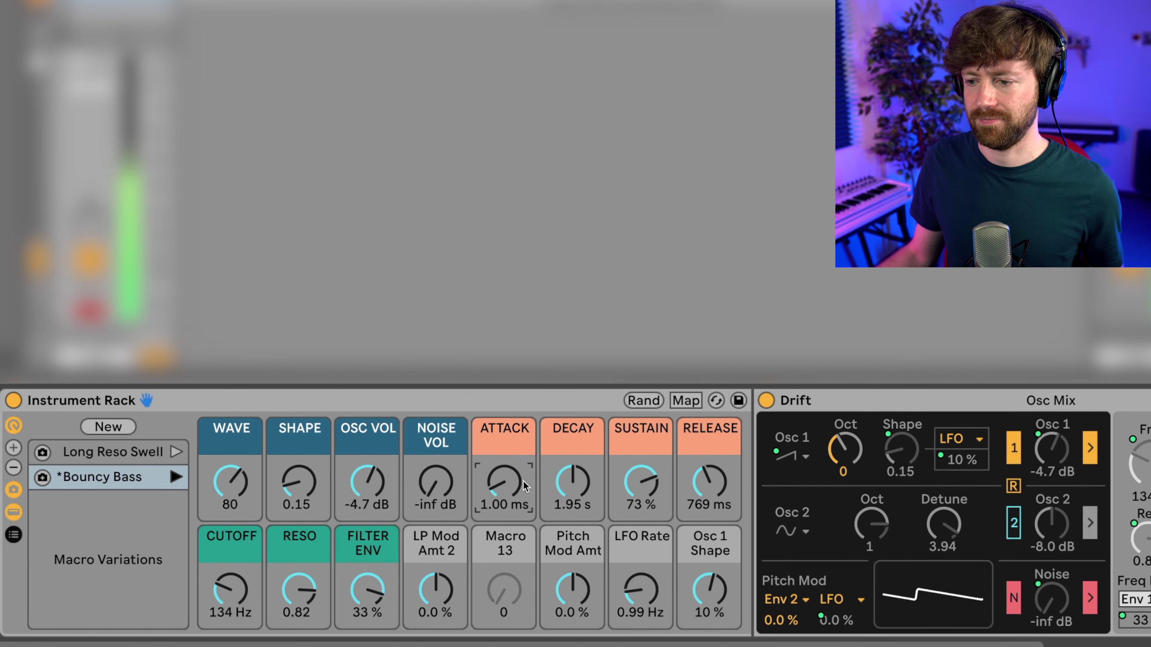
- Try LFO Rate at 122 Hz with Osc 1 Shape at 61 %, and return them to 1.53 Hz and 0.0 %
{"action": "left_click_drag", "start_coordinate": [632, 597], "coordinate": [632, 565]}
{"action": "mouse_move", "coordinate": [709, 589]}
{"action": "left_mouse_down"}
{"action": "mouse_move", "coordinate": [709, 564]}
{"action": "mouse_move", "coordinate": [714, 609]}
{"action": "left_mouse_up"}
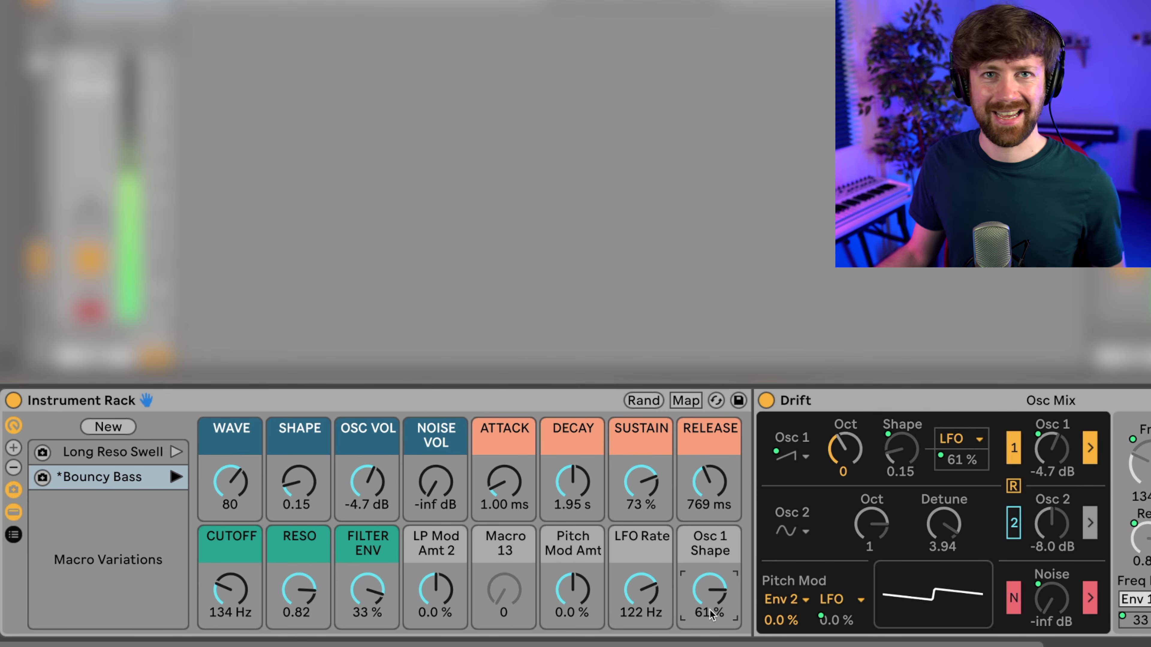
{"action": "mouse_move", "coordinate": [701, 602]}
{"action": "left_mouse_down"}
{"action": "mouse_move", "coordinate": [701, 584]}
{"action": "mouse_move", "coordinate": [701, 624]}
{"action": "left_mouse_up"}
{"action": "left_click_drag", "start_coordinate": [625, 597], "coordinate": [625, 646]}
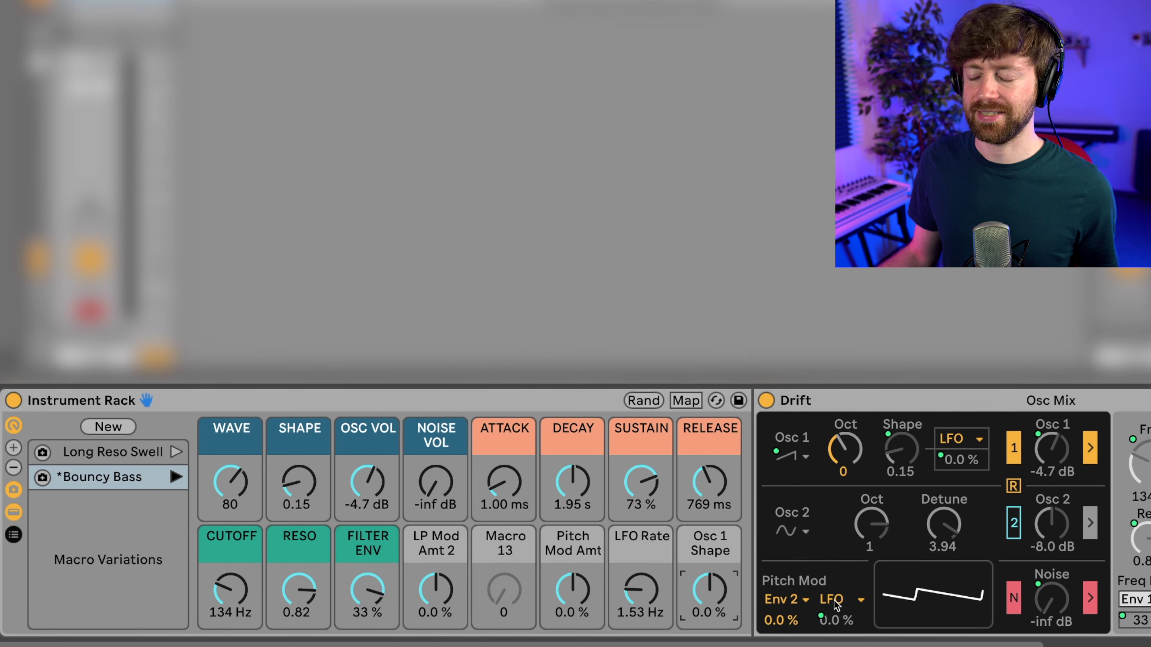
- Set Drift's first pitch modulation source to Env 1 and map its amount to Macro 13
{"action": "left_click", "coordinate": [801, 600]}
{"action": "left_click", "coordinate": [796, 442]}
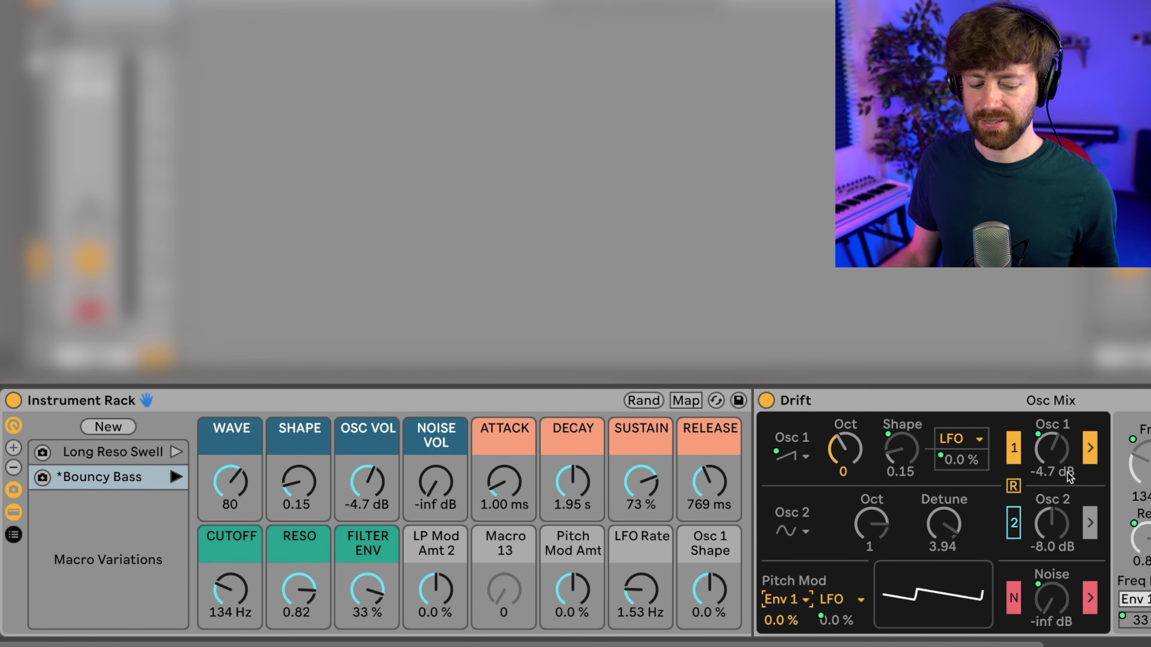
{"action": "scroll", "coordinate": [1042, 507], "scroll_direction": "right", "scroll_amount": 7}
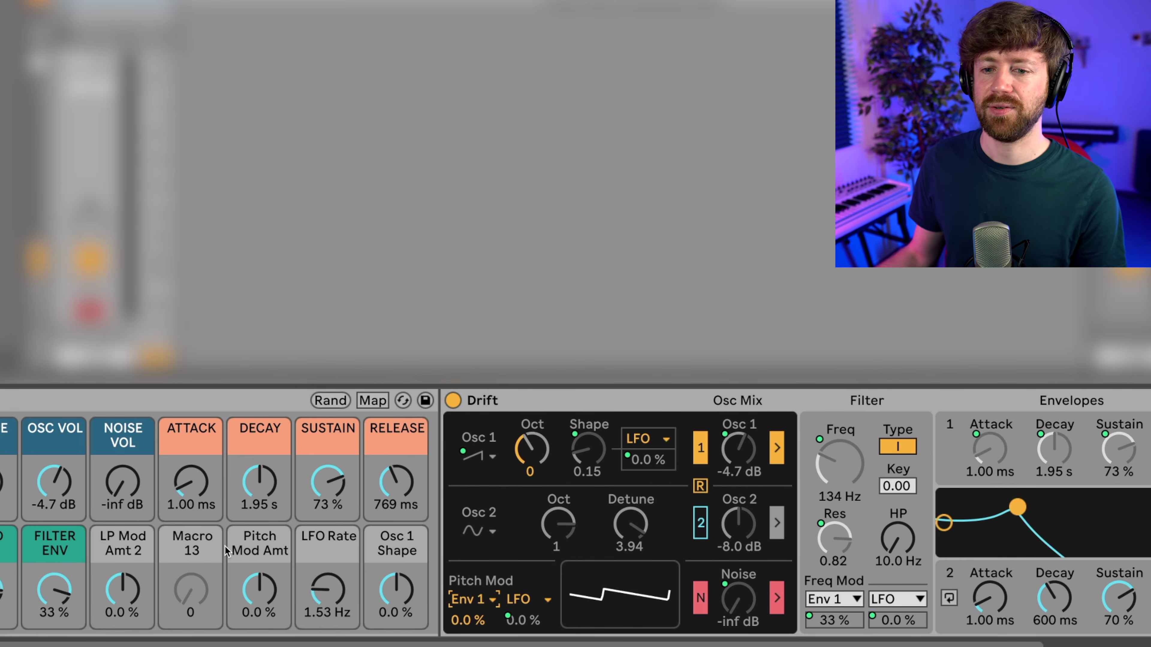
{"action": "scroll", "coordinate": [342, 446], "scroll_direction": "left", "scroll_amount": 7}
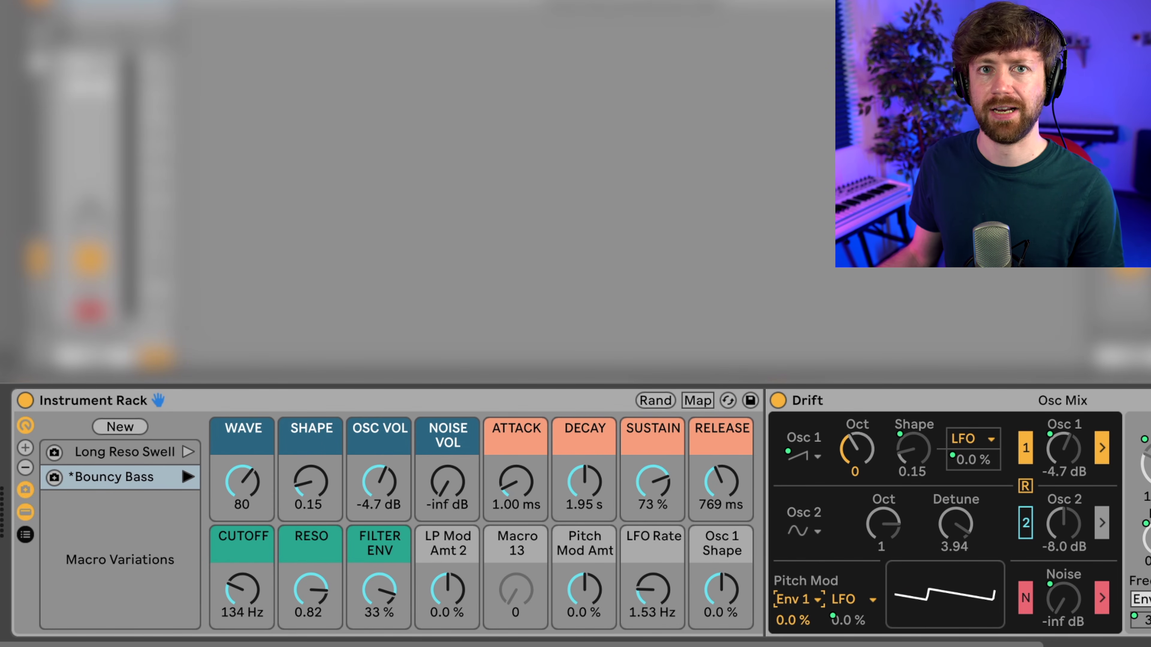
{"action": "left_click", "coordinate": [797, 600]}
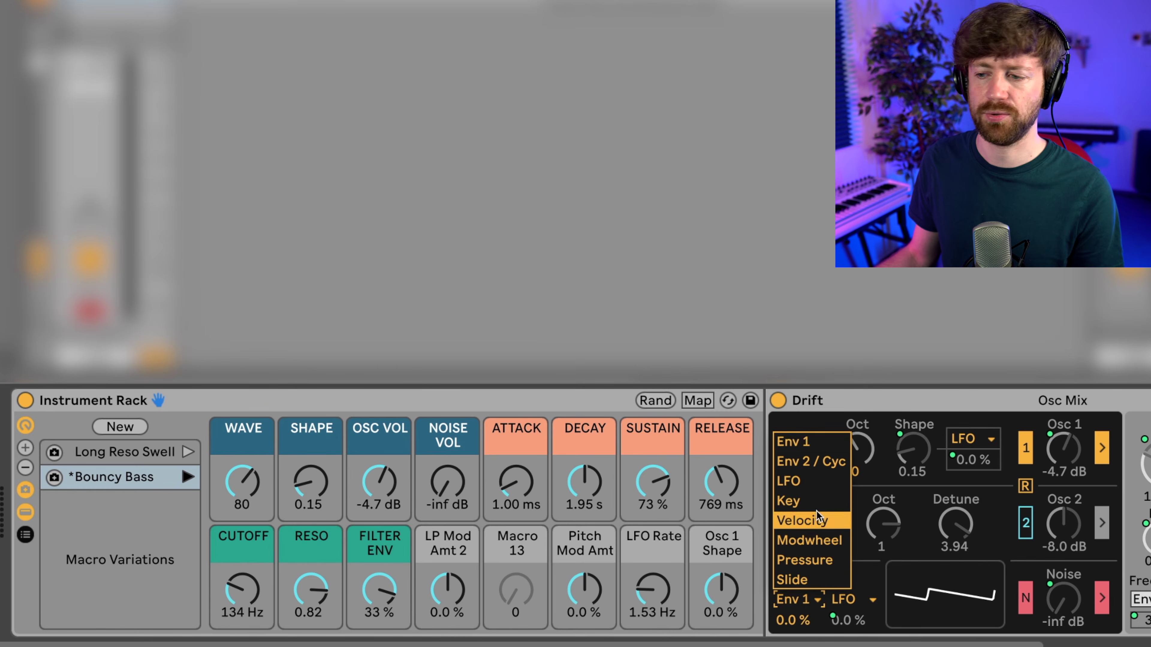
{"action": "left_click", "coordinate": [820, 442]}
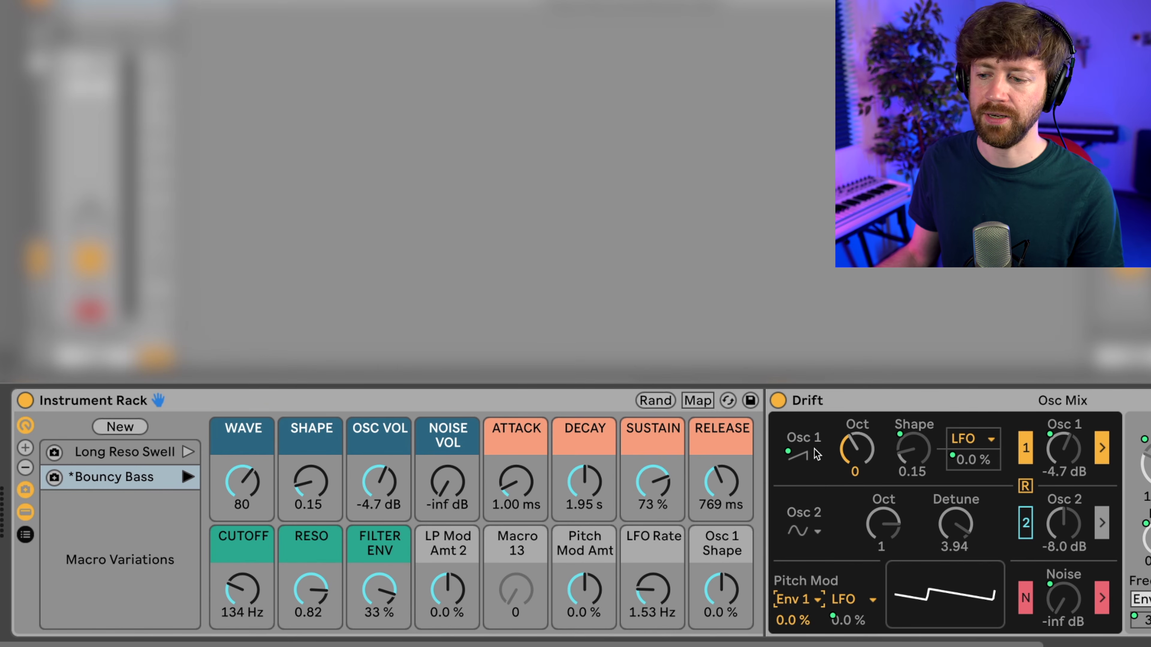
{"action": "right_click", "coordinate": [794, 621]}
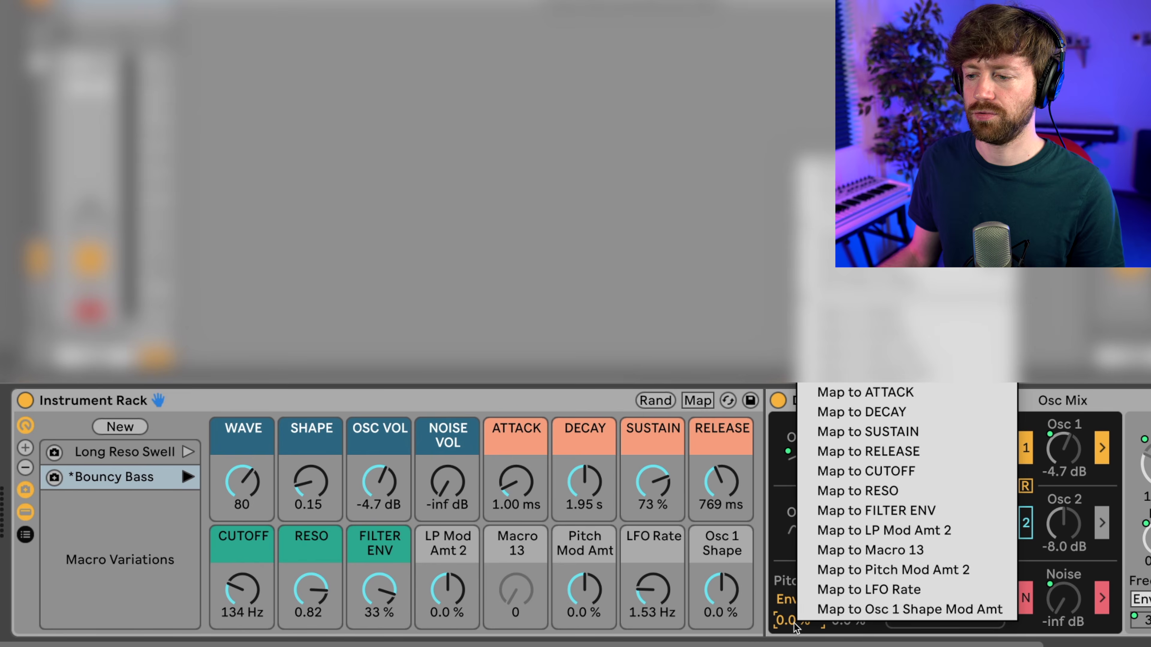
{"action": "left_click", "coordinate": [890, 553]}
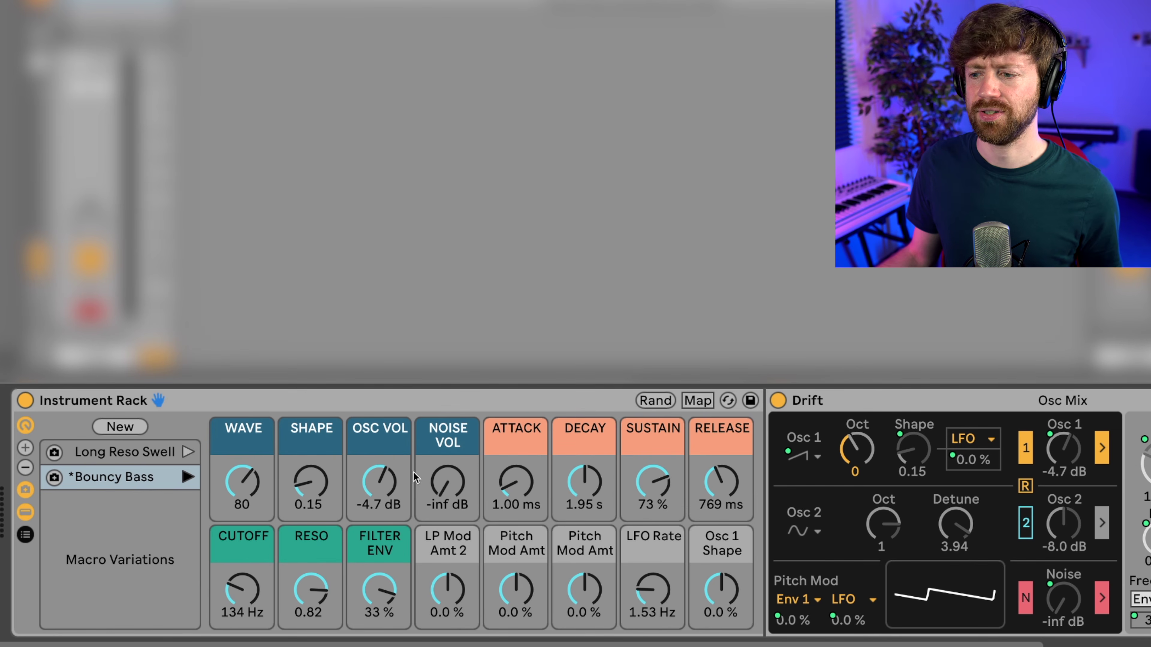
- Set the WAVE macro to 0, SHAPE to 0.00, DECAY to 468 ms, SUSTAIN to 0.0 % and RELEASE to 309 ms
{"action": "left_click_drag", "start_coordinate": [271, 488], "coordinate": [270, 540]}
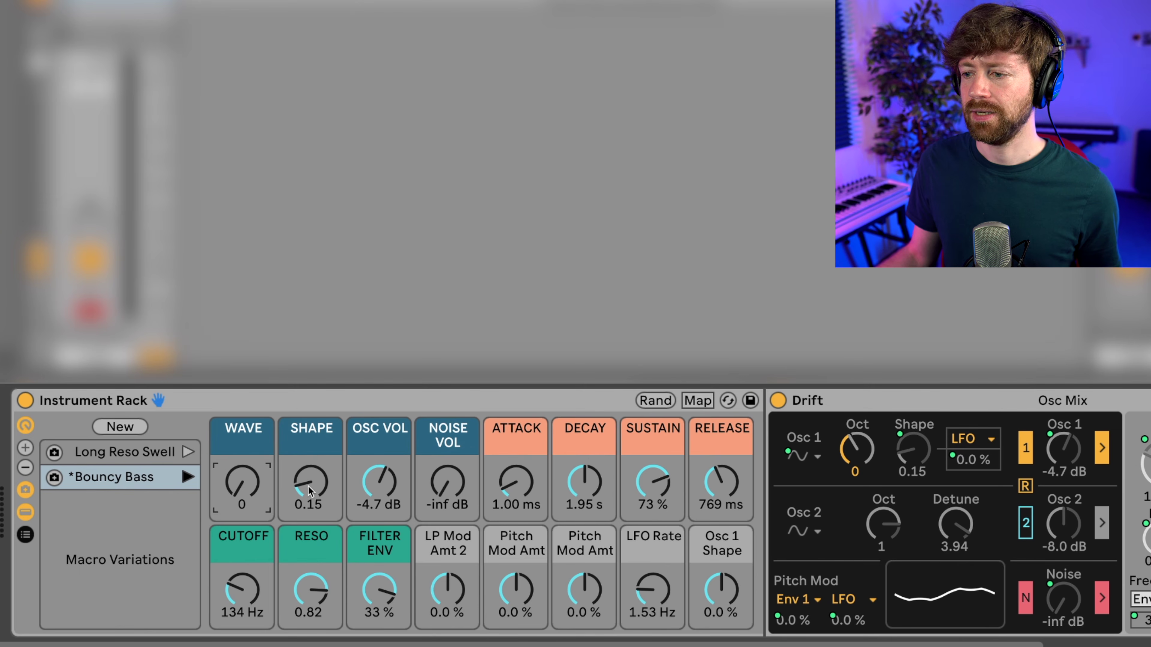
{"action": "left_click_drag", "start_coordinate": [309, 491], "coordinate": [310, 503]}
{"action": "left_click_drag", "start_coordinate": [593, 469], "coordinate": [567, 490]}
{"action": "left_click_drag", "start_coordinate": [652, 481], "coordinate": [717, 489]}
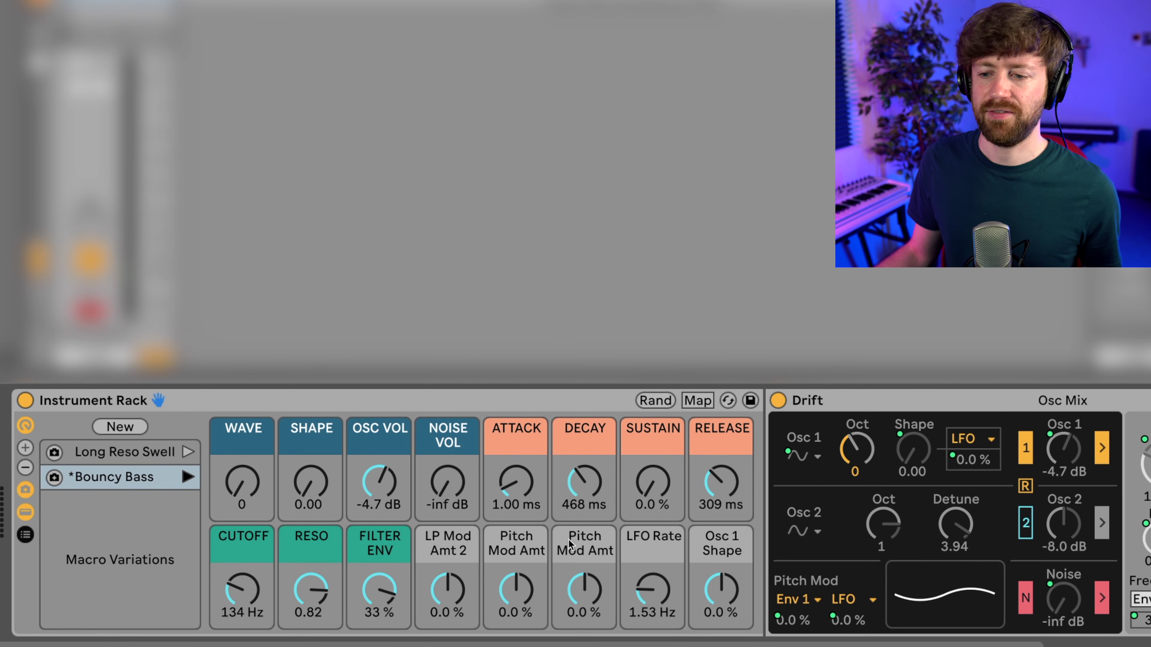
- Raise the Env 1 Pitch Mod Amt macro to 41 %, DECAY to 839 ms and OSC VOL to 4.4 dB
{"action": "left_click_drag", "start_coordinate": [513, 600], "coordinate": [514, 562]}
{"action": "left_click_drag", "start_coordinate": [584, 482], "coordinate": [584, 474]}
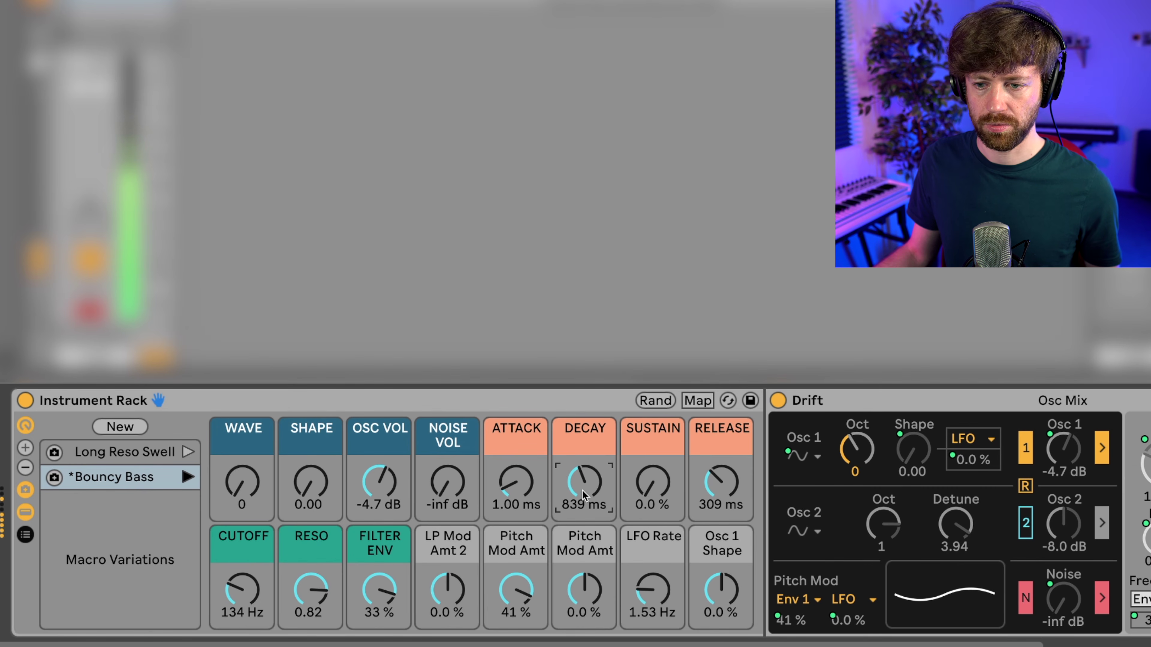
{"action": "left_click_drag", "start_coordinate": [395, 494], "coordinate": [395, 470]}
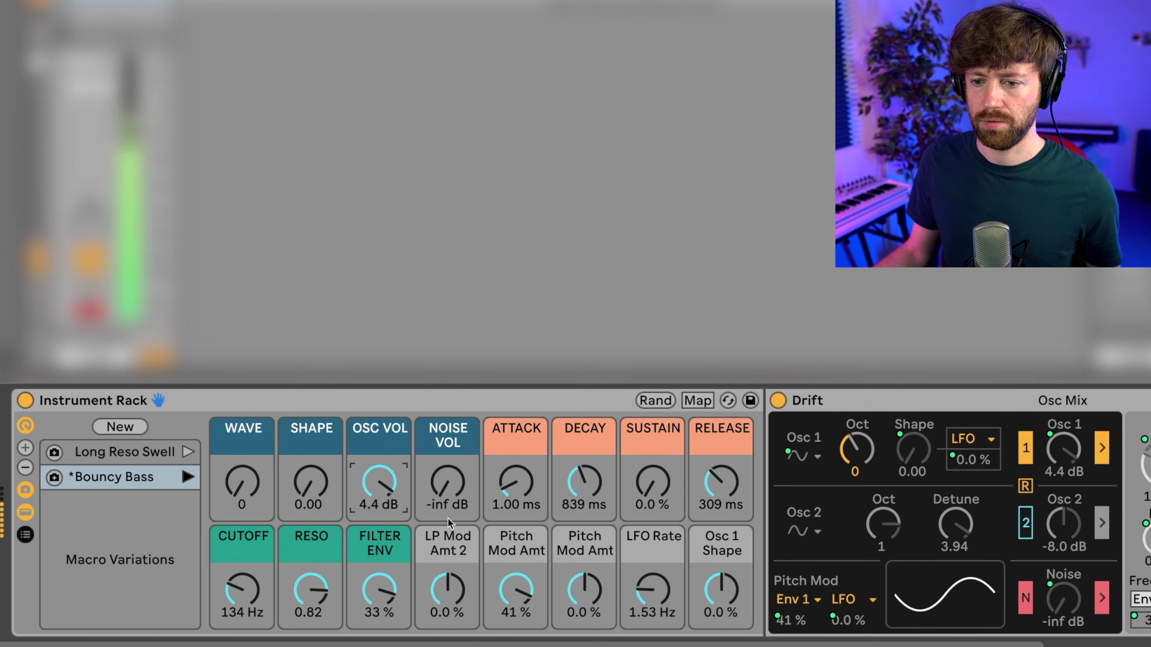
- Set the FILTER ENV macro to 0.0 %, open CUTOFF to 20.0 kHz and shorten DECAY
{"action": "left_click_drag", "start_coordinate": [378, 604], "coordinate": [378, 619]}
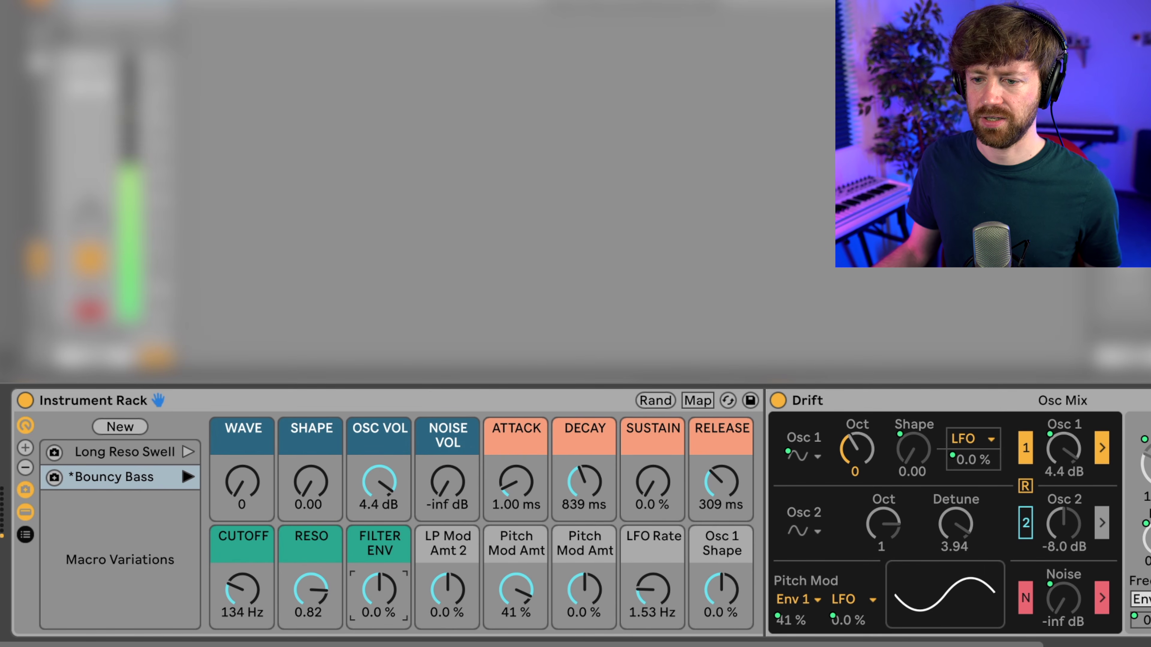
{"action": "left_click_drag", "start_coordinate": [245, 609], "coordinate": [245, 599]}
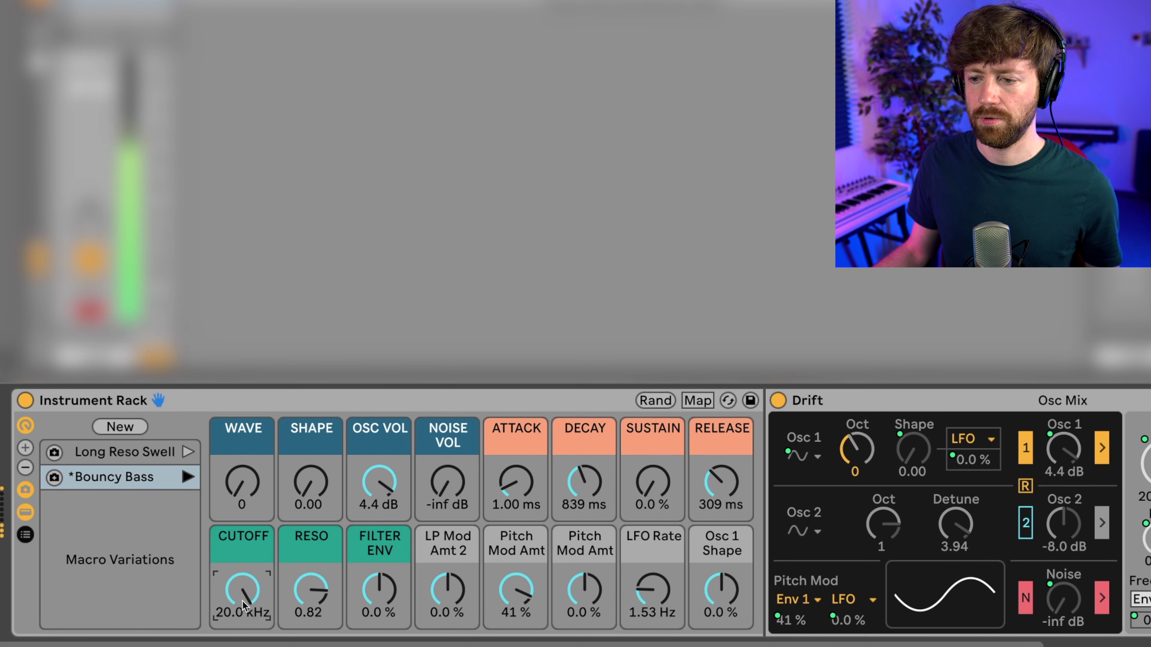
{"action": "left_click_drag", "start_coordinate": [606, 490], "coordinate": [606, 510]}
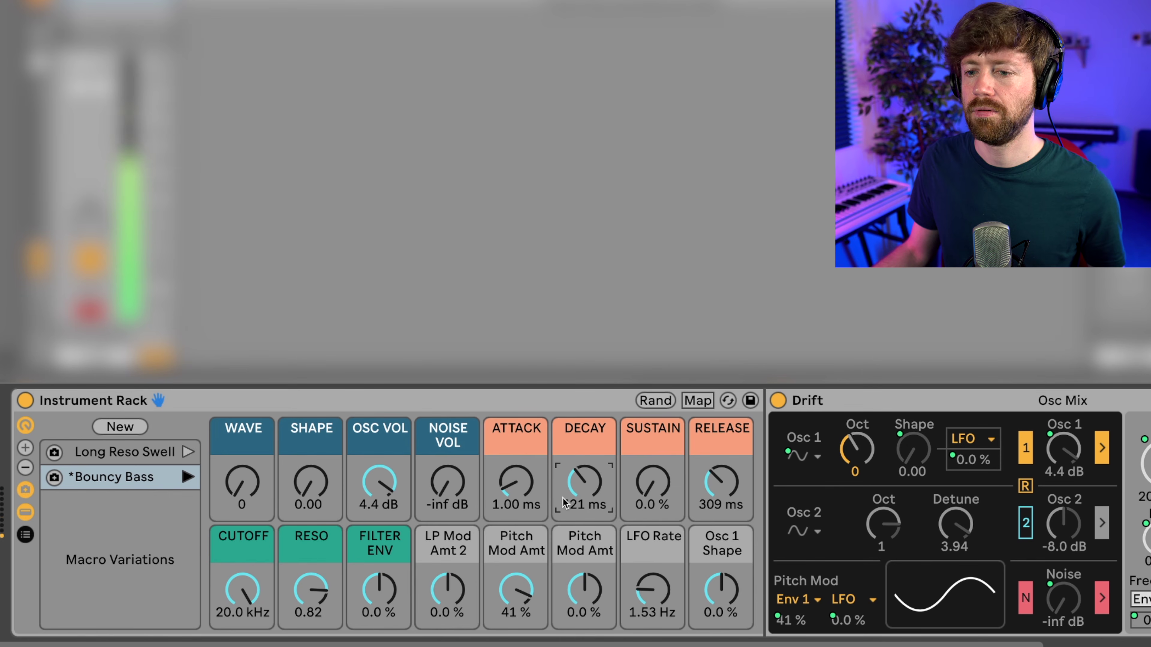
- Set the SHAPE macro to 0.14, raise NOISE VOL to -2.4 dB and lower OSC VOL to 0.3 dB
{"action": "mouse_move", "coordinate": [312, 504]}
{"action": "left_mouse_down"}
{"action": "mouse_move", "coordinate": [313, 473]}
{"action": "mouse_move", "coordinate": [312, 491]}
{"action": "left_mouse_up"}
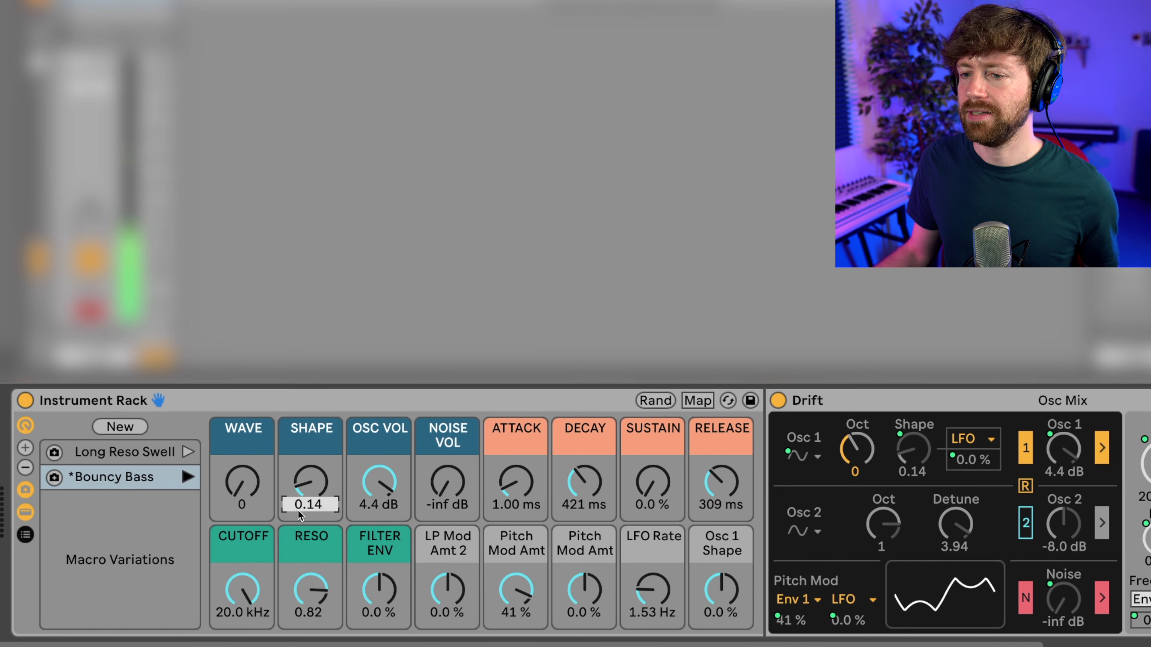
{"action": "mouse_move", "coordinate": [448, 487]}
{"action": "left_mouse_down"}
{"action": "mouse_move", "coordinate": [448, 447]}
{"action": "mouse_move", "coordinate": [447, 491]}
{"action": "left_mouse_up"}
{"action": "left_click_drag", "start_coordinate": [367, 485], "coordinate": [368, 508]}
- Lower the Env 1 Pitch Mod Amt macro below 11 % and shorten DECAY from its current setting
{"action": "left_click_drag", "start_coordinate": [516, 589], "coordinate": [515, 602]}
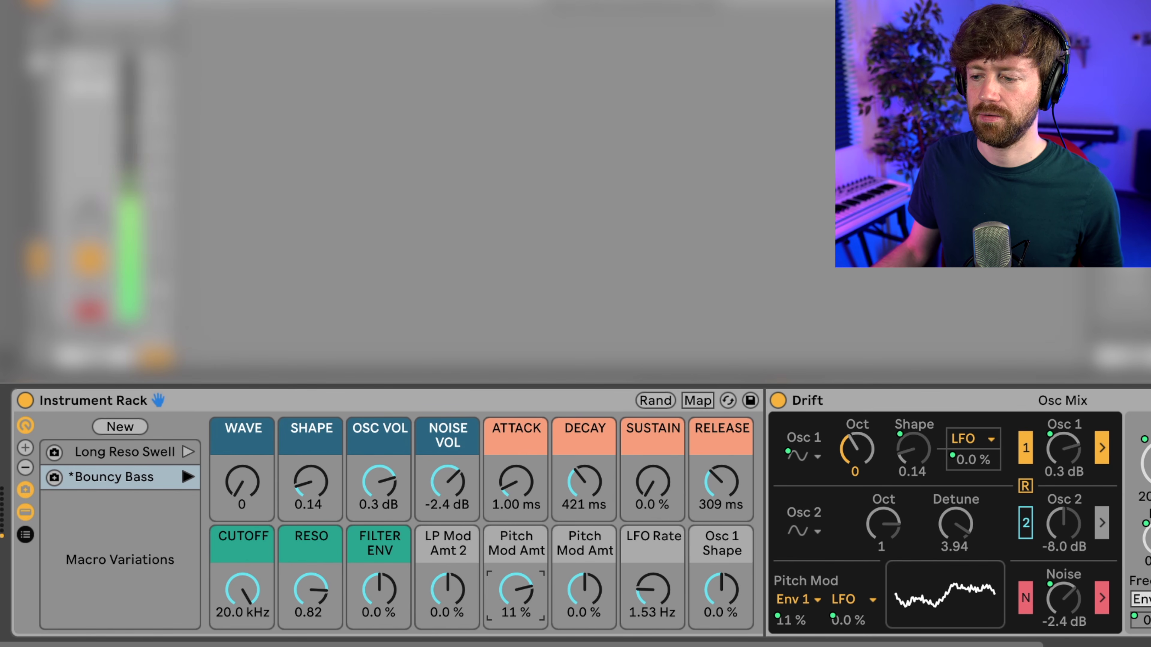
{"action": "left_click_drag", "start_coordinate": [516, 603], "coordinate": [515, 606]}
{"action": "left_click_drag", "start_coordinate": [584, 483], "coordinate": [583, 496]}
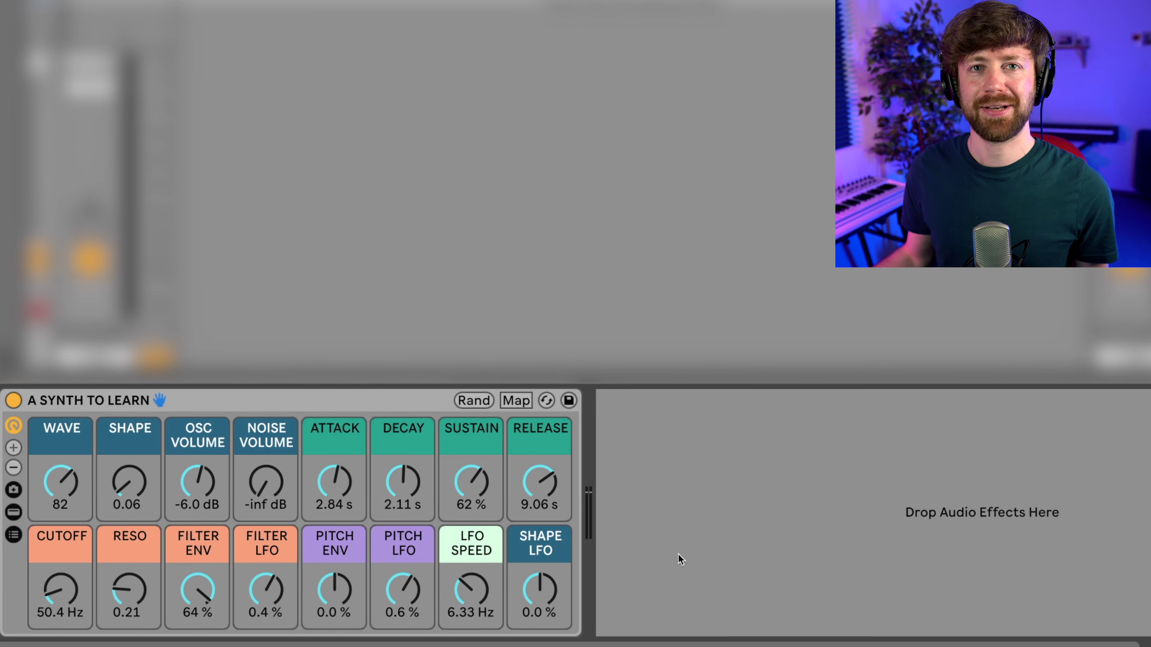
- Show the macro variations of the A SYNTH TO LEARN rack and look through the list of saved sounds
{"action": "left_click", "coordinate": [14, 490]}
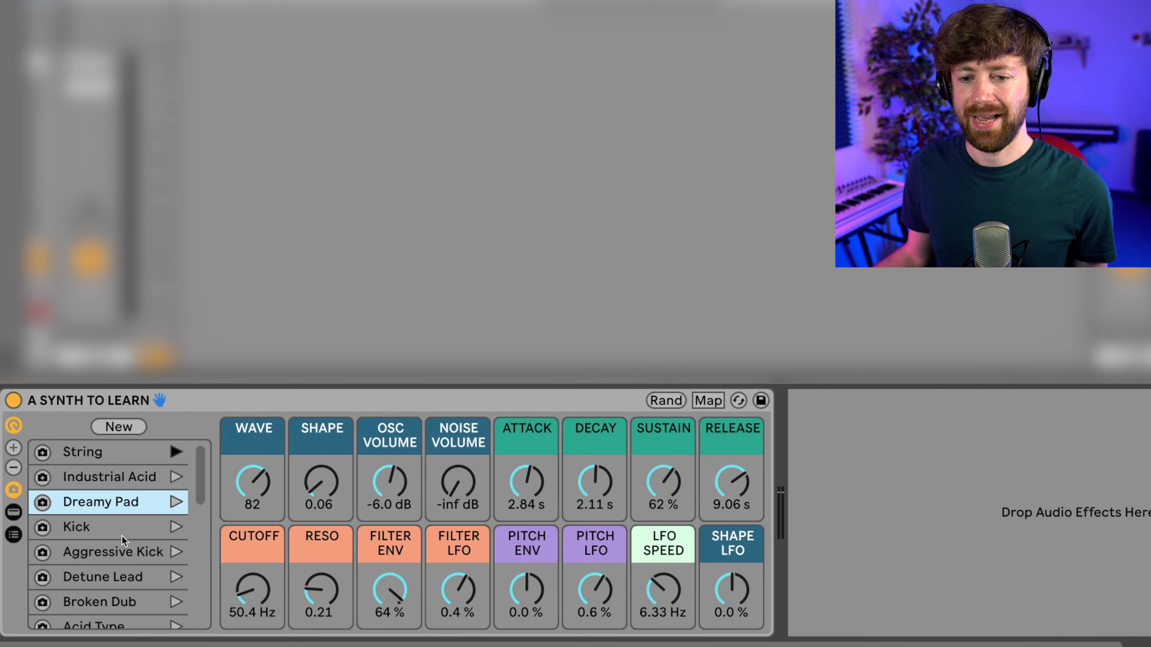
{"action": "scroll", "coordinate": [129, 562], "scroll_direction": "down", "scroll_amount": 3}
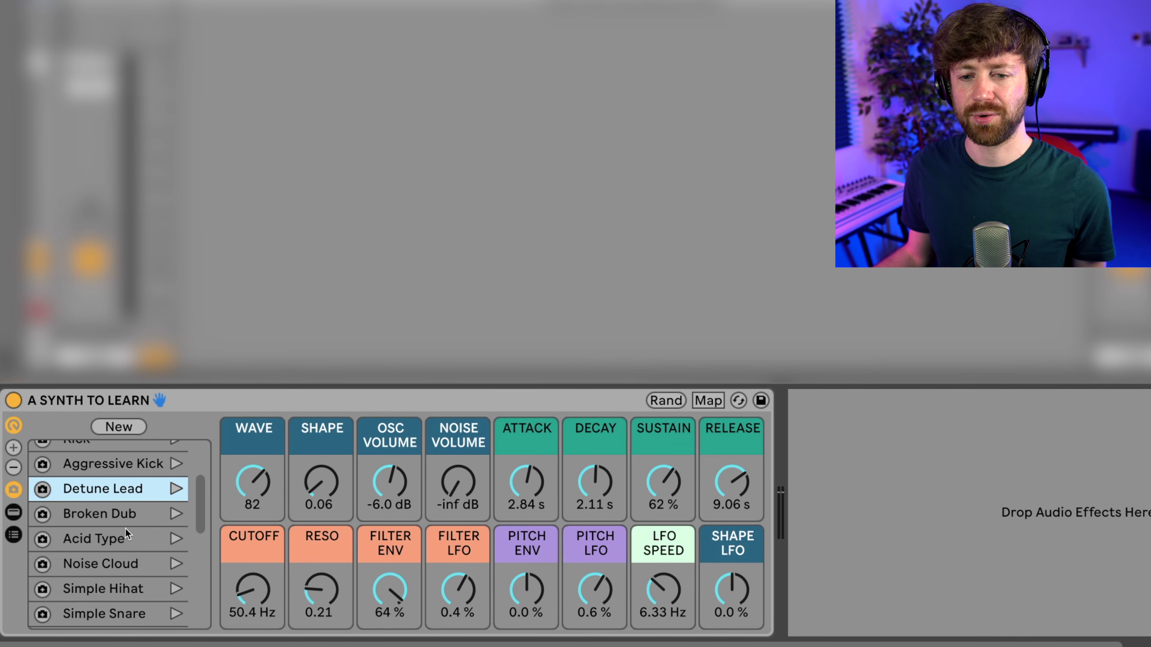
{"action": "scroll", "coordinate": [122, 542], "scroll_direction": "down", "scroll_amount": 4}
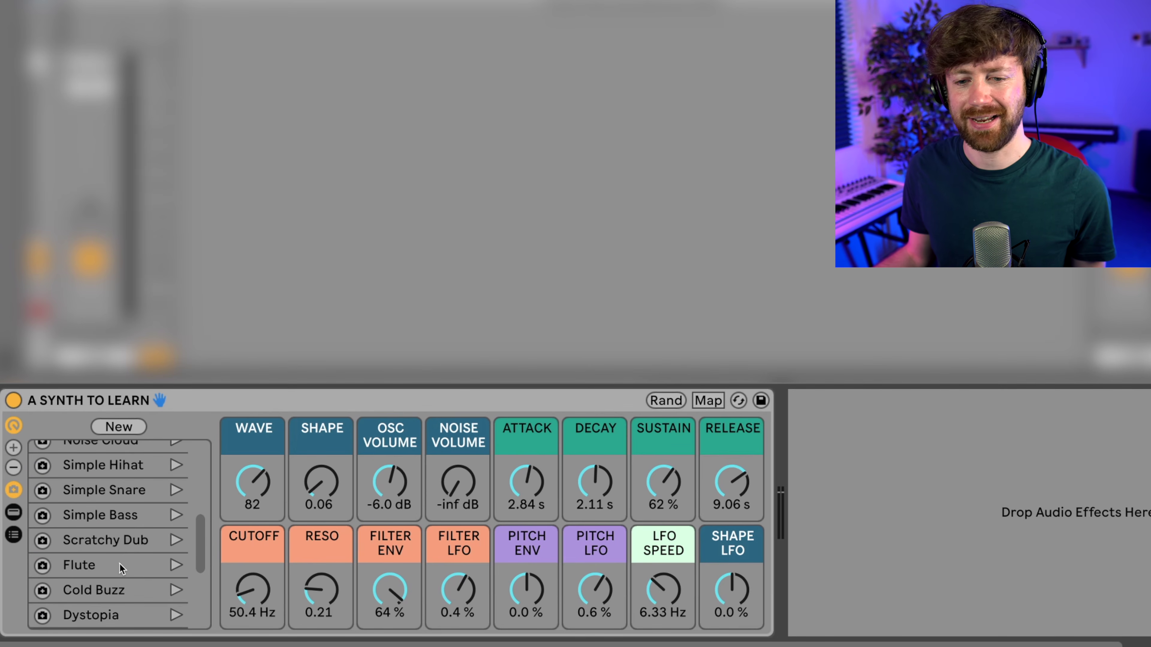
{"action": "scroll", "coordinate": [121, 566], "scroll_direction": "down", "scroll_amount": 3}
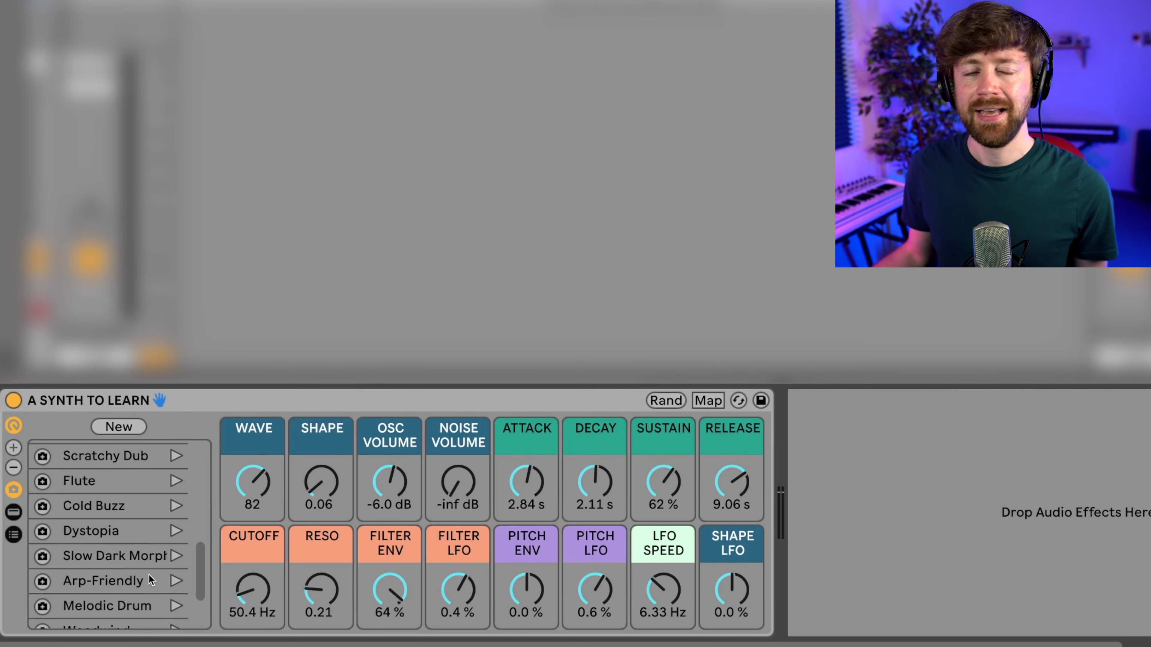